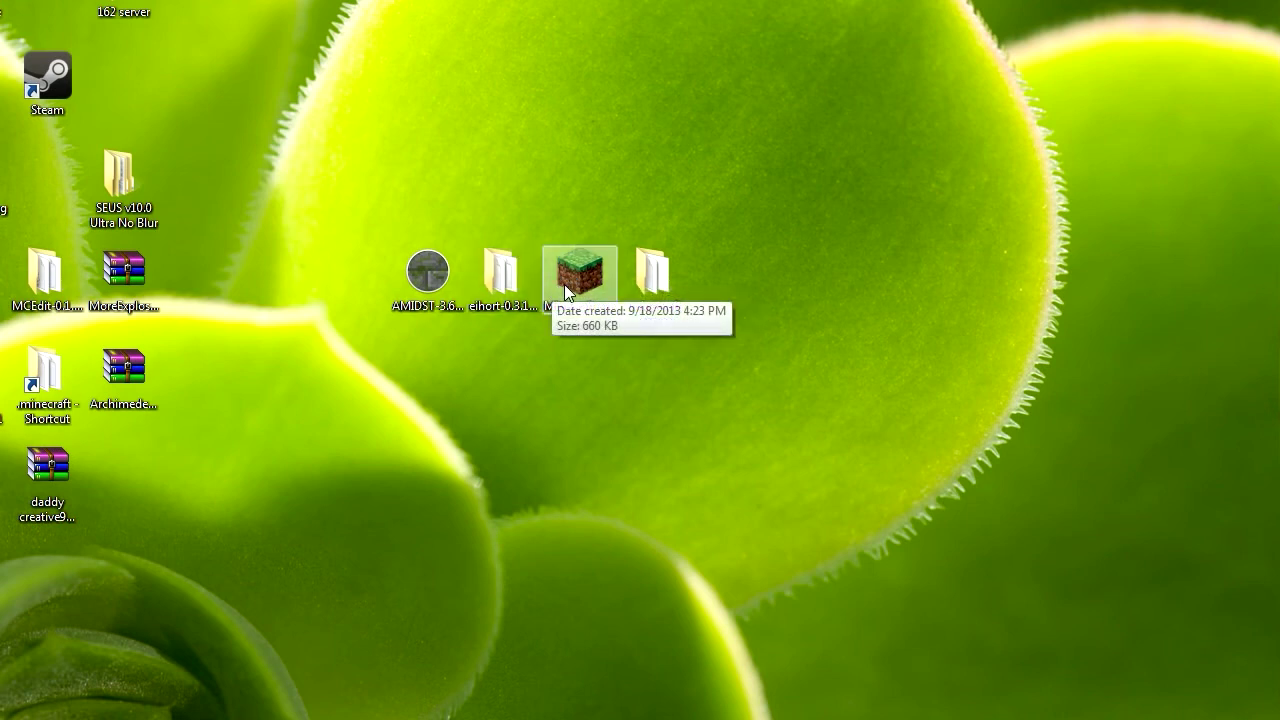
- Start the Minecraft launcher from the desktop and minimize its window once it has loaded
double_click(570, 282)
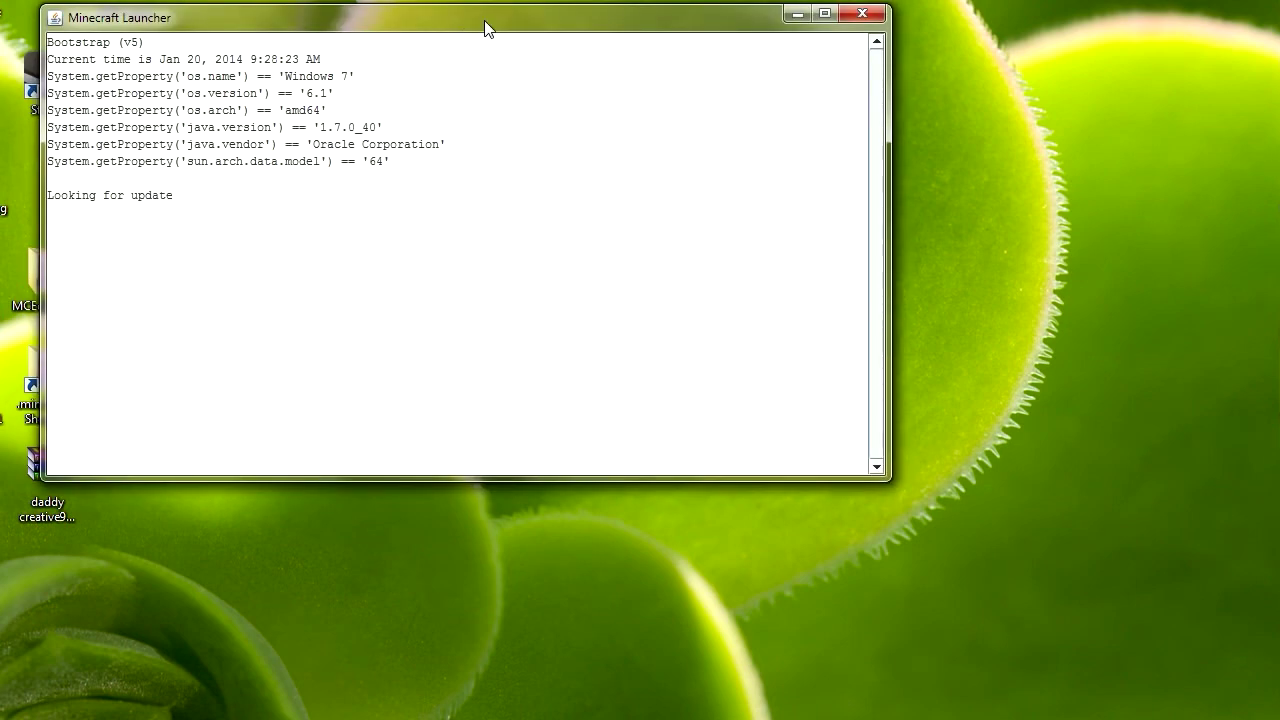
drag(485, 28, 734, 127)
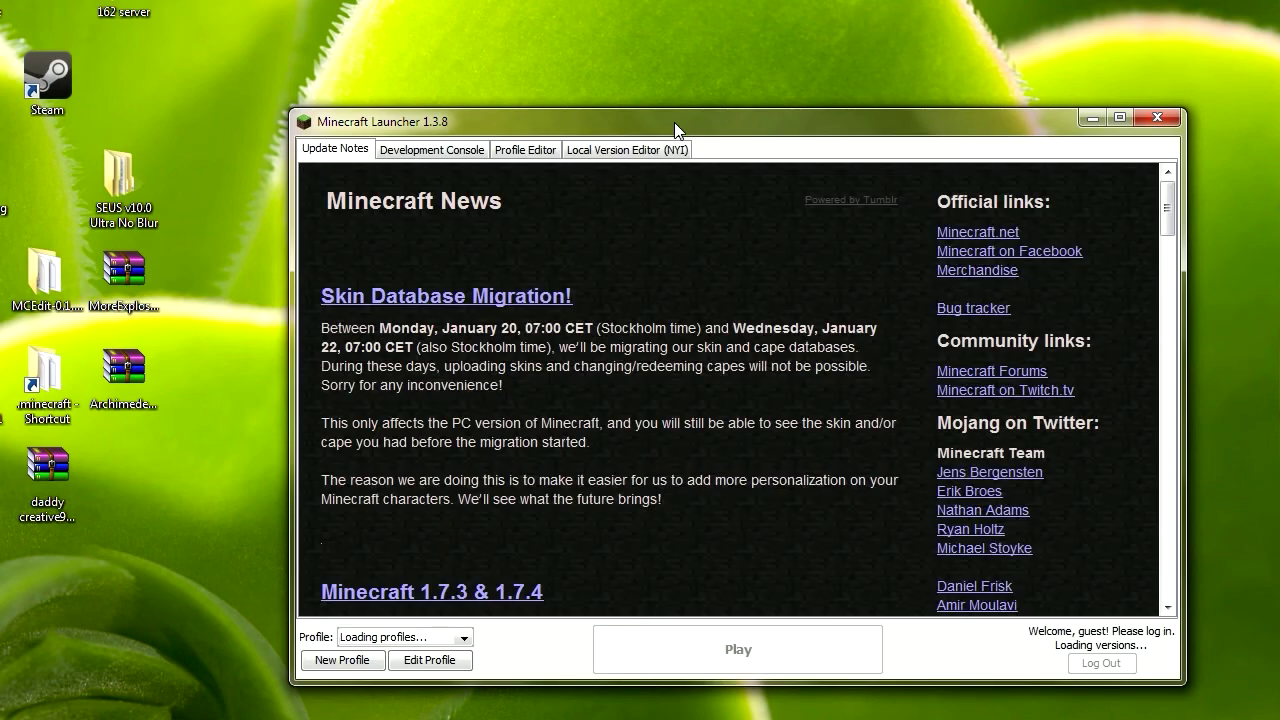
drag(674, 122, 598, 82)
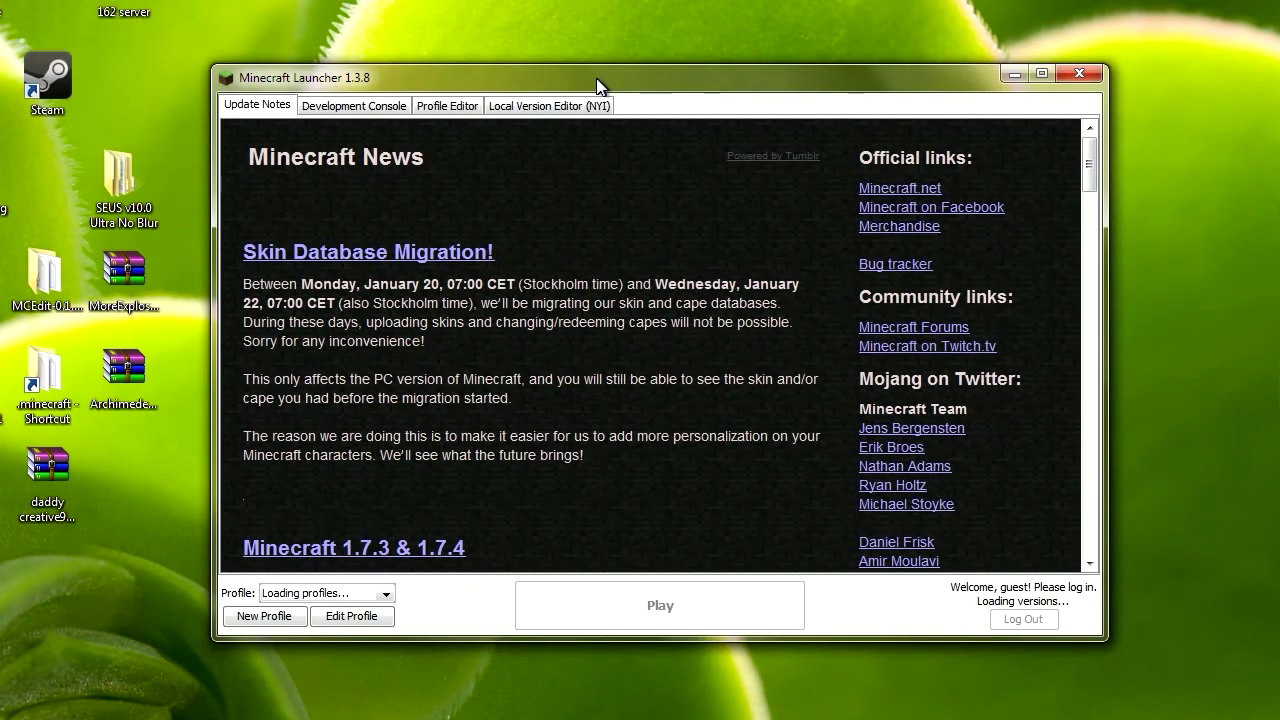
drag(920, 74, 887, 88)
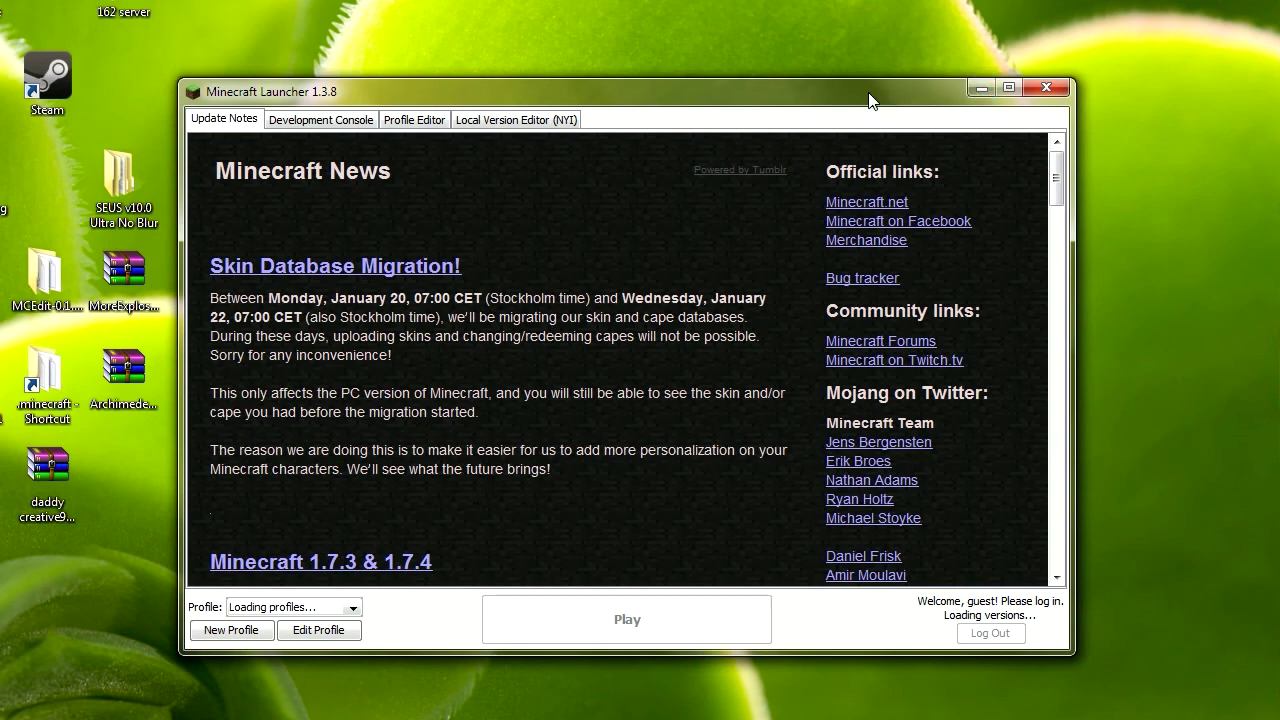
drag(912, 99, 890, 97)
click(955, 87)
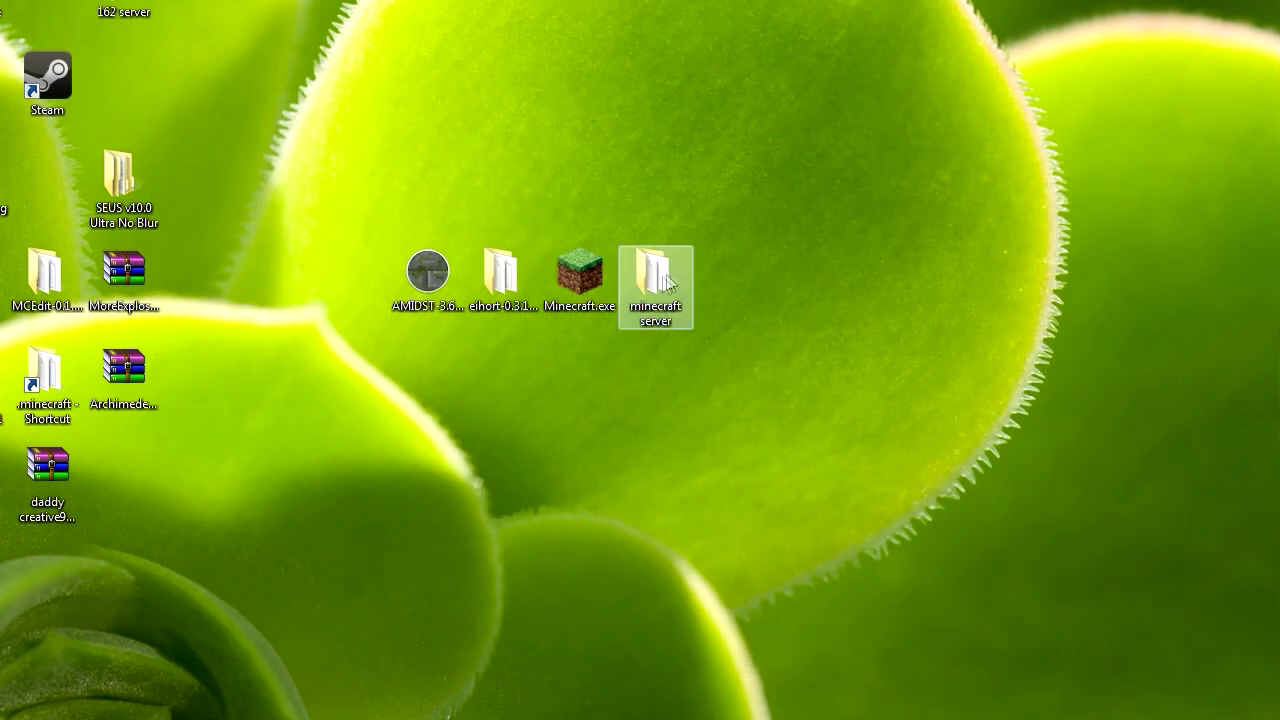
- Launch AMIDST-3.6.exe from the desktop and allow it to run despite the unverified publisher
click(428, 285)
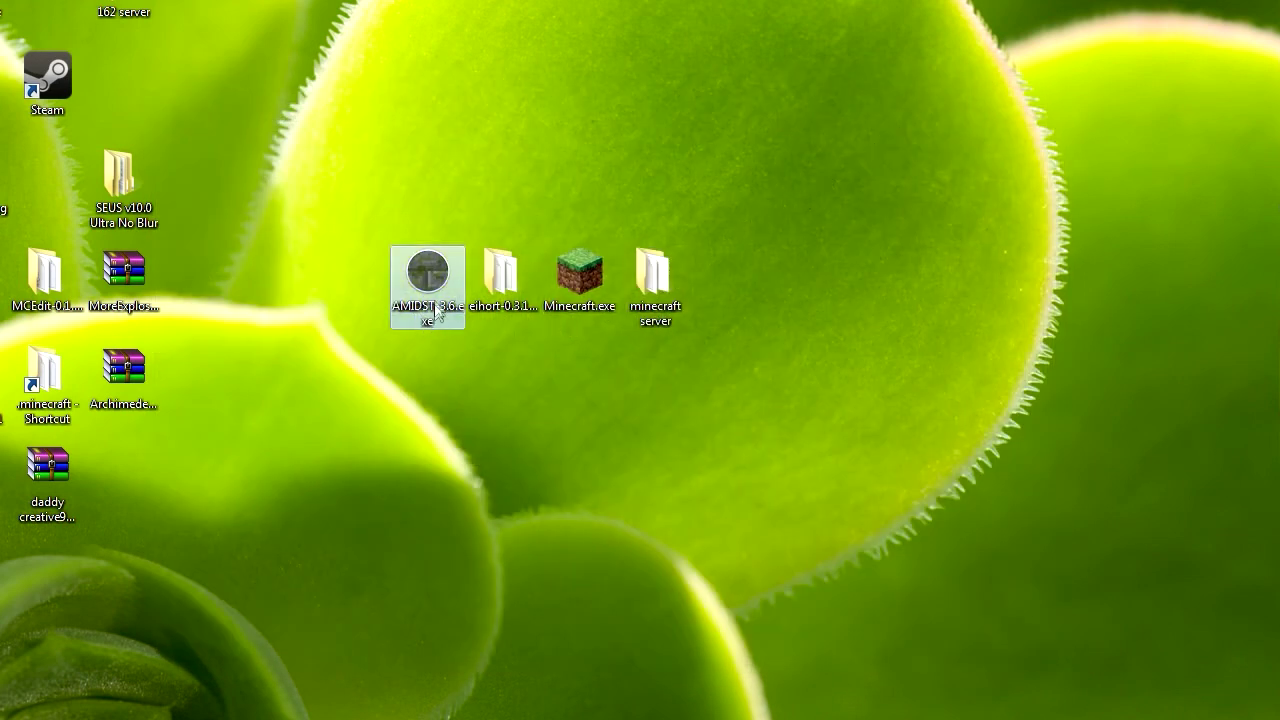
double_click(429, 280)
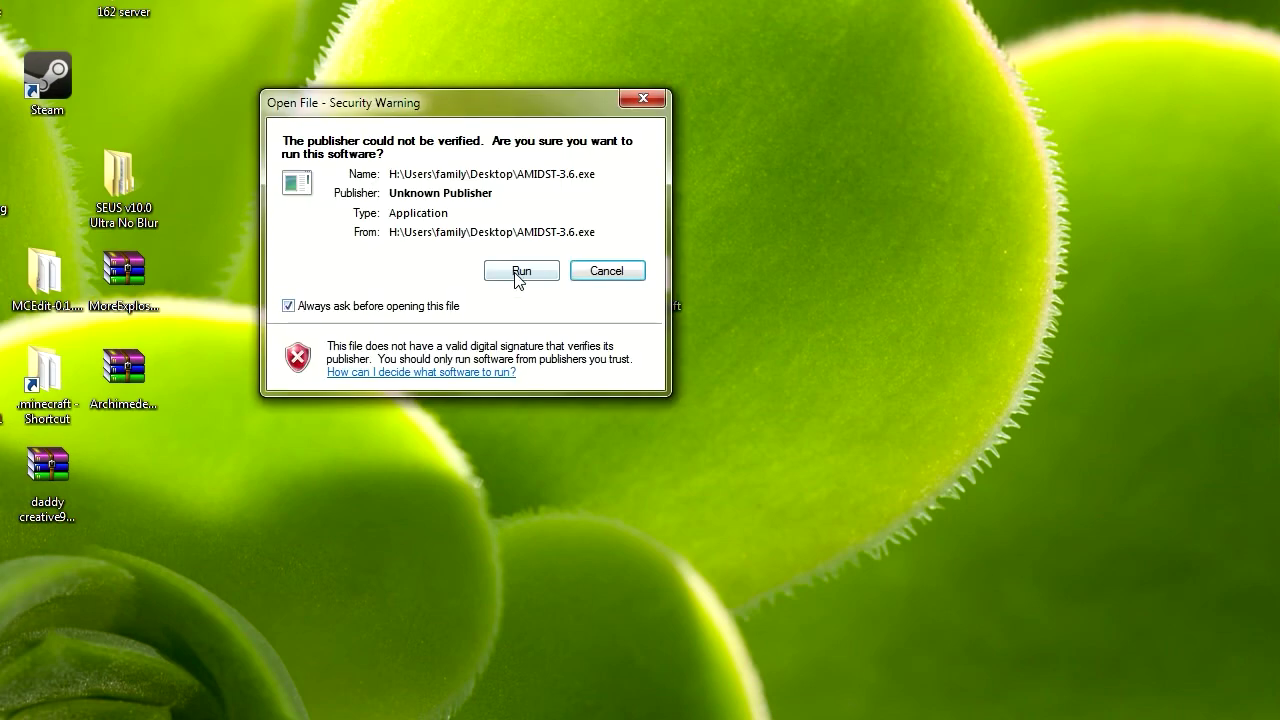
click(524, 274)
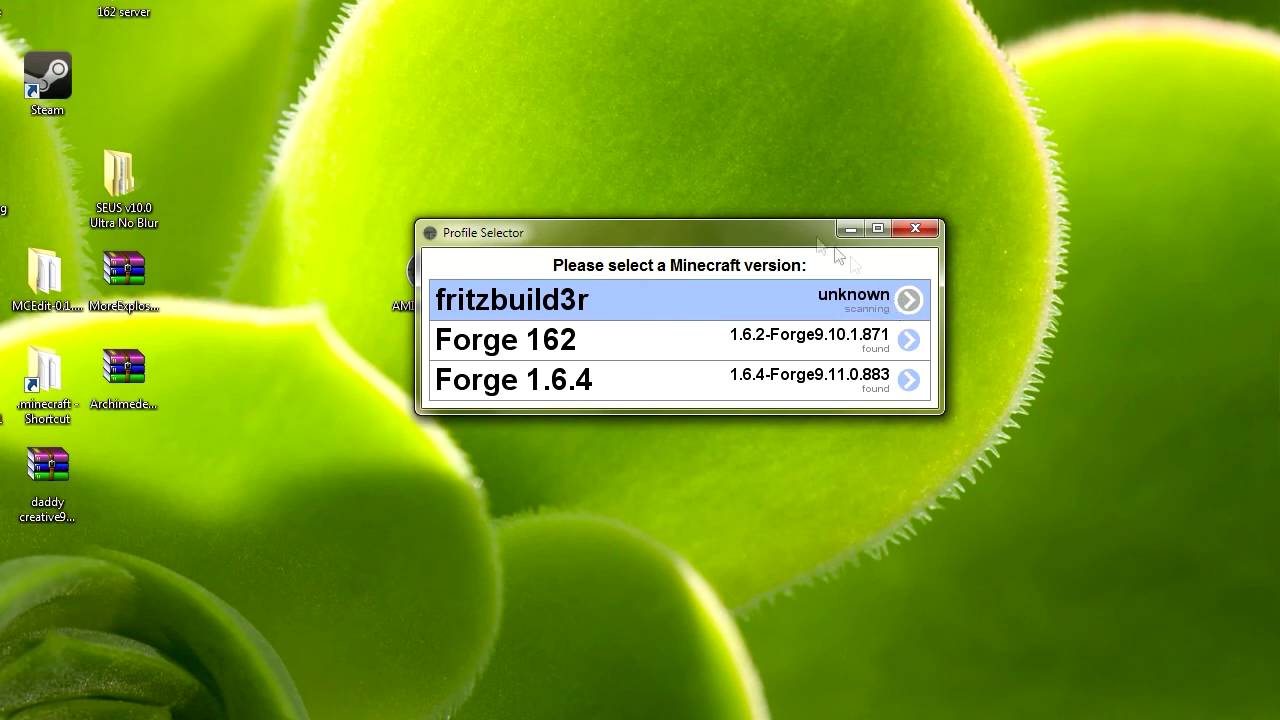
- Choose the Minecraft 1.7.4 profile as the version for mapping
drag(818, 240, 779, 250)
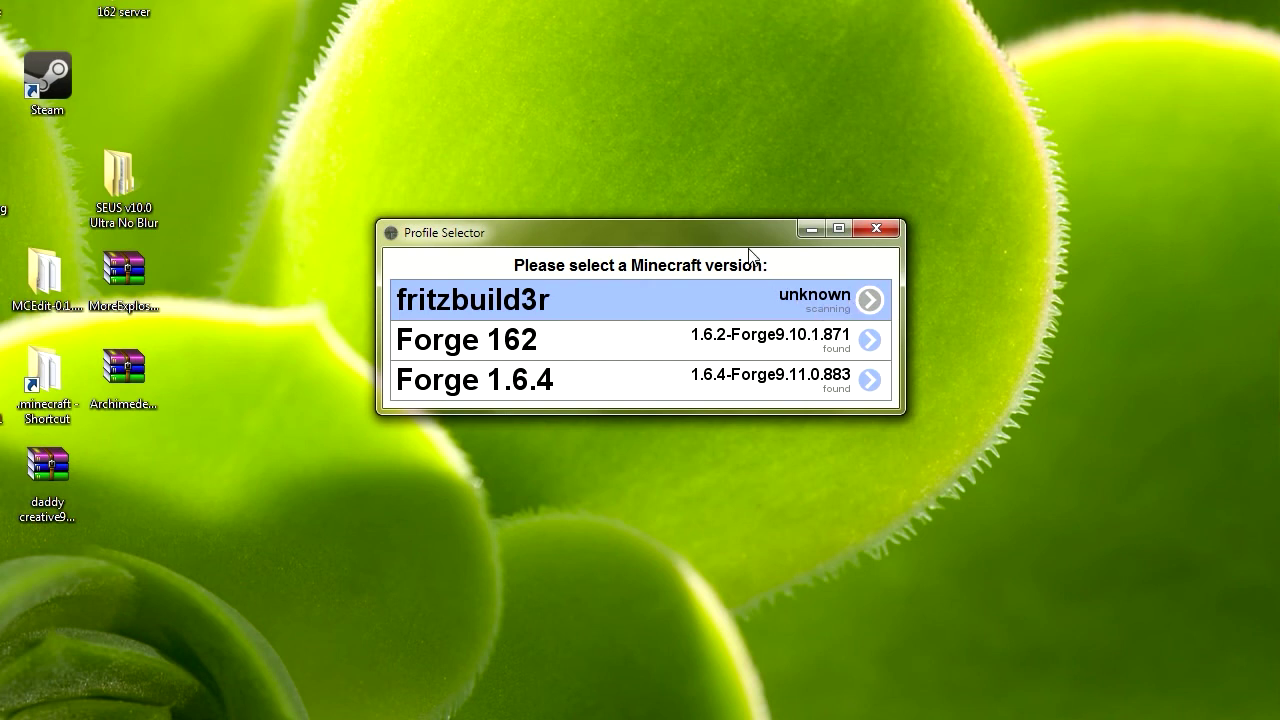
drag(746, 230, 738, 230)
click(857, 300)
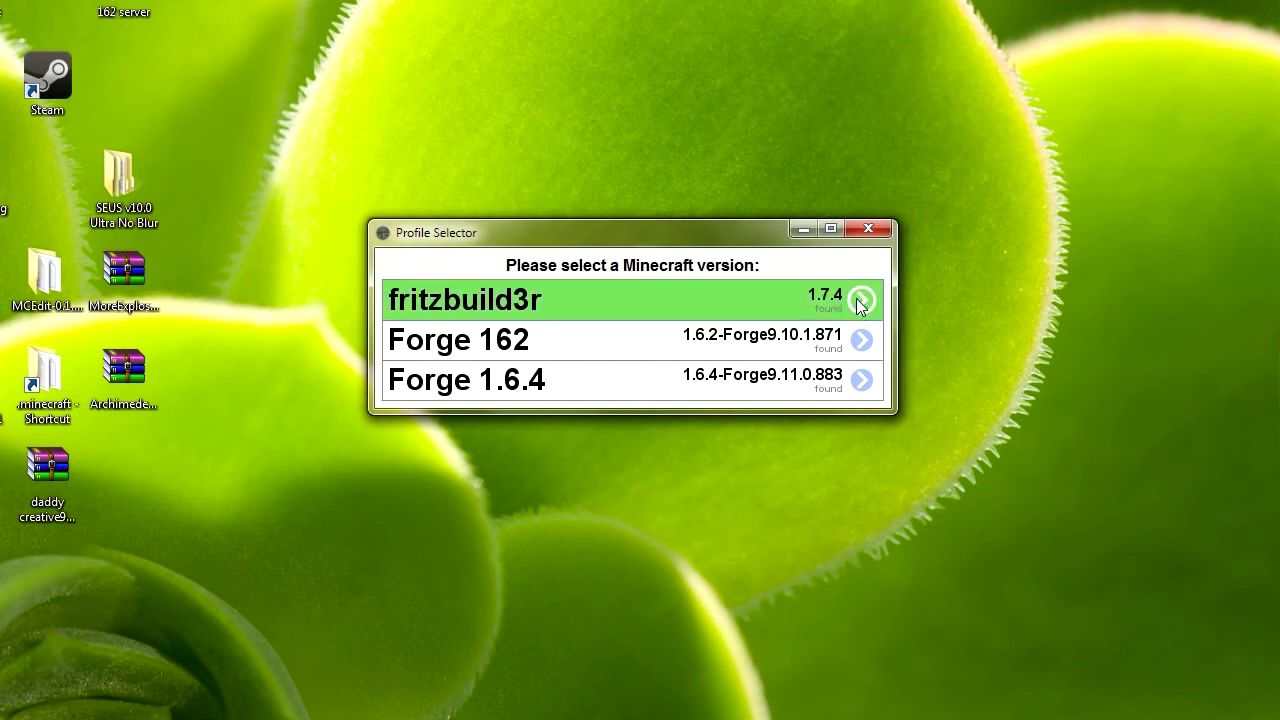
click(860, 301)
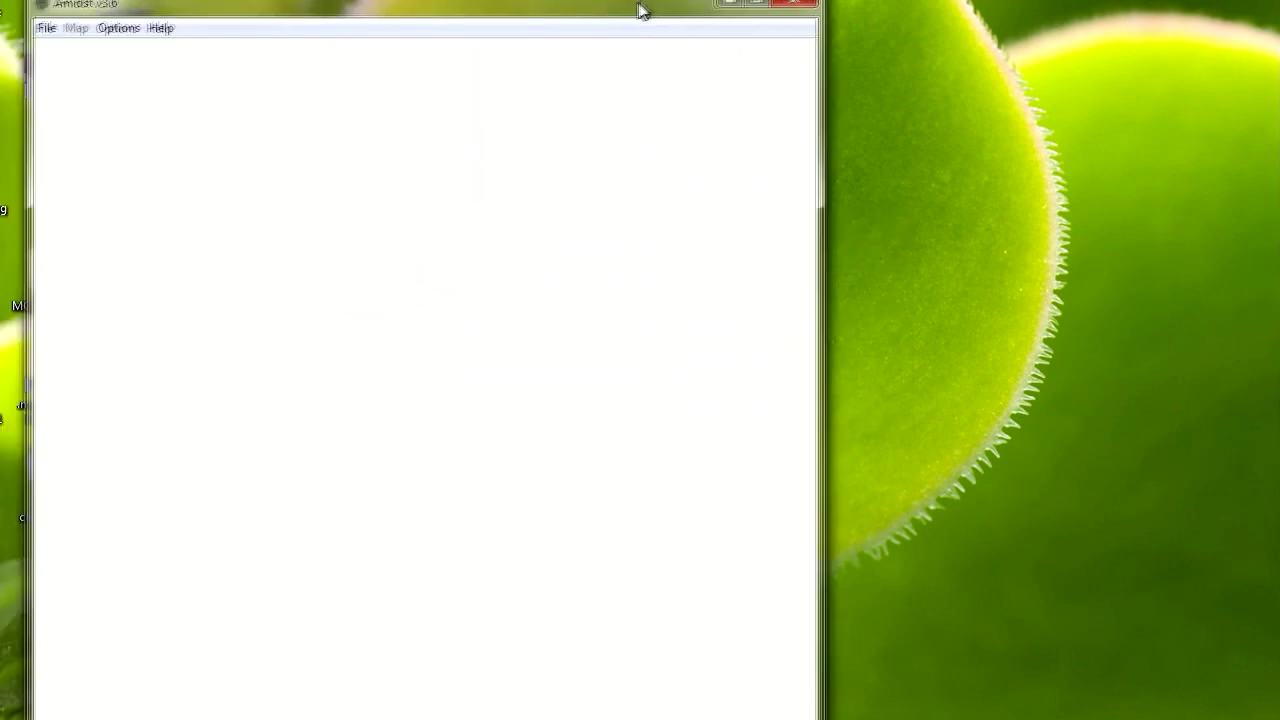
- Create a new map from the saved world folder "daddys survival"
drag(643, 9, 846, 57)
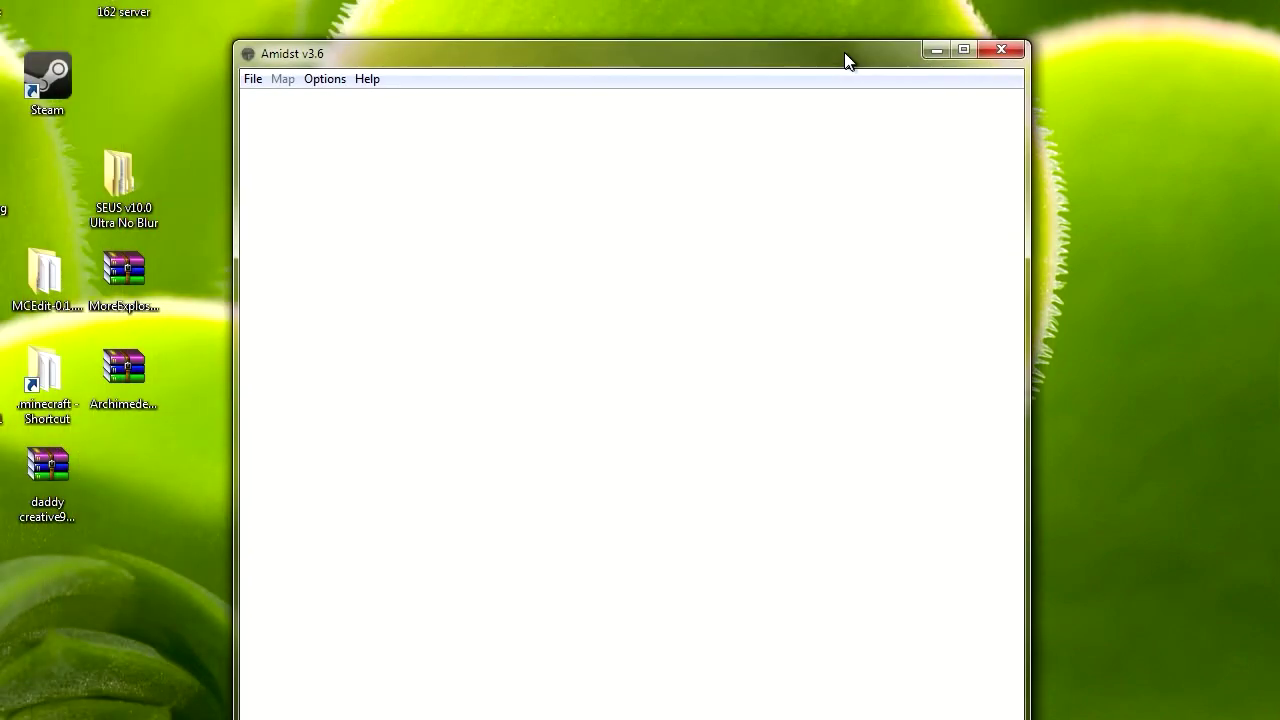
click(252, 79)
mouse_move(336, 108)
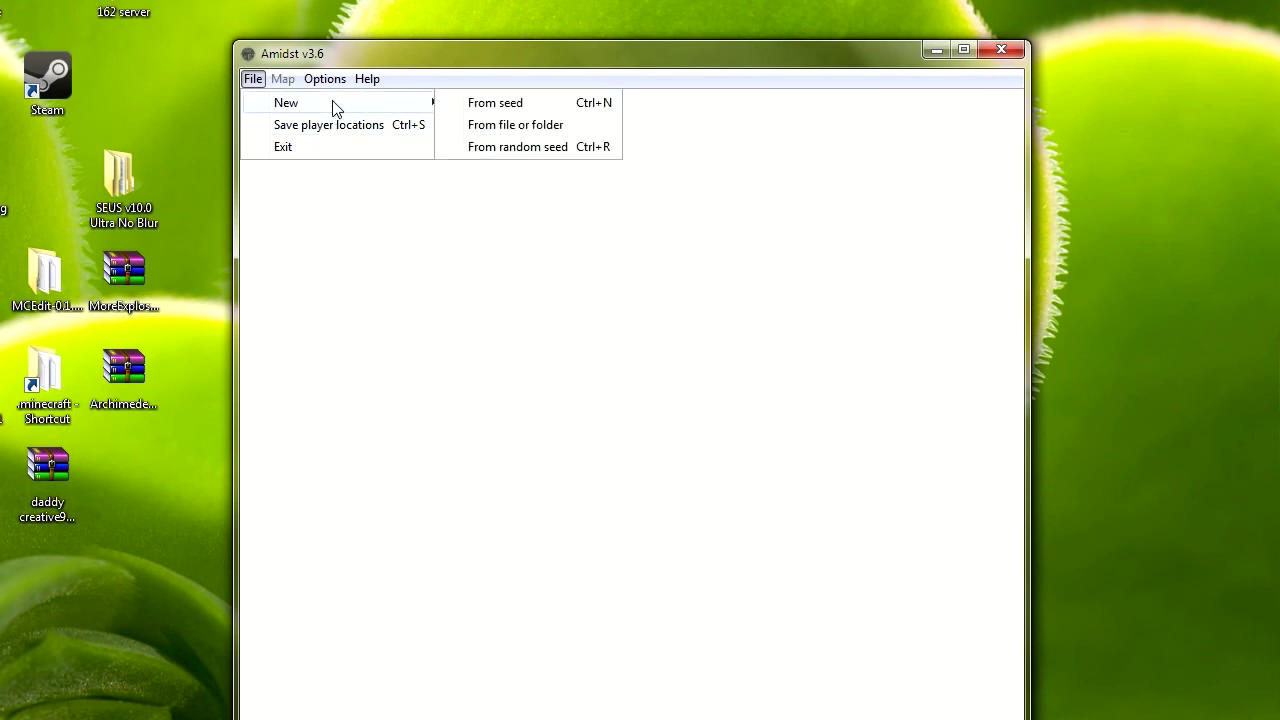
click(490, 127)
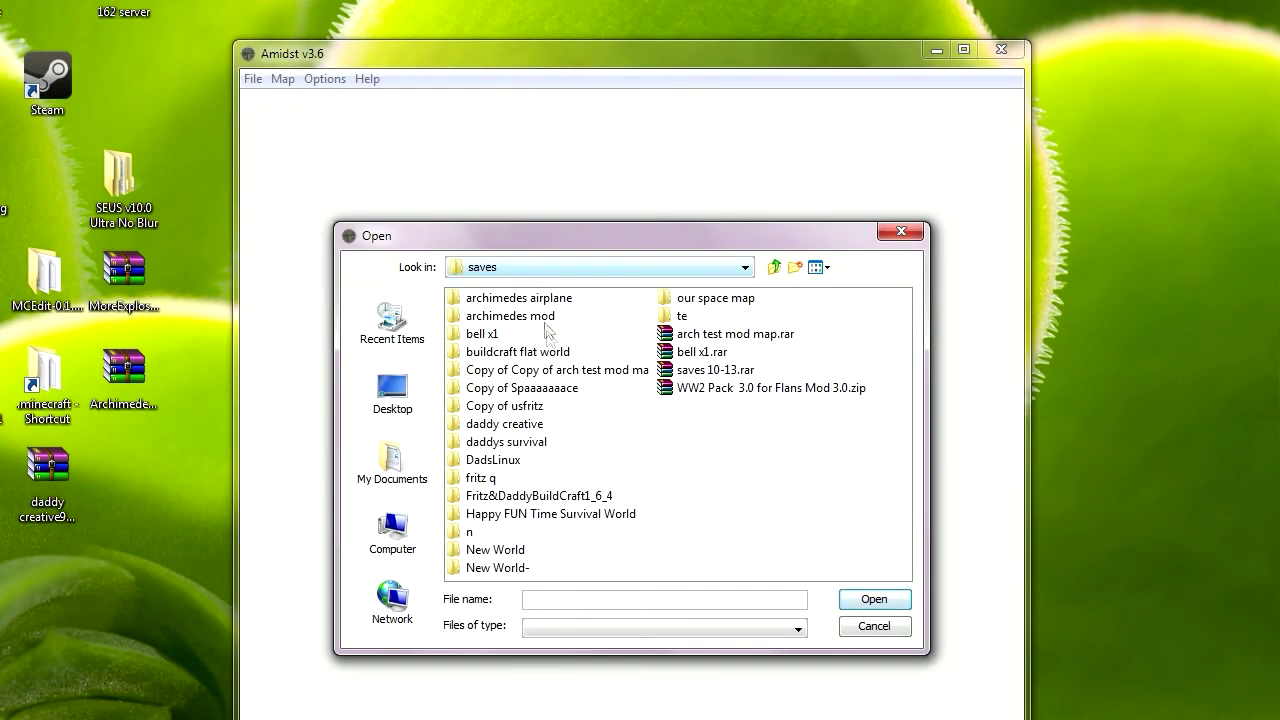
click(507, 428)
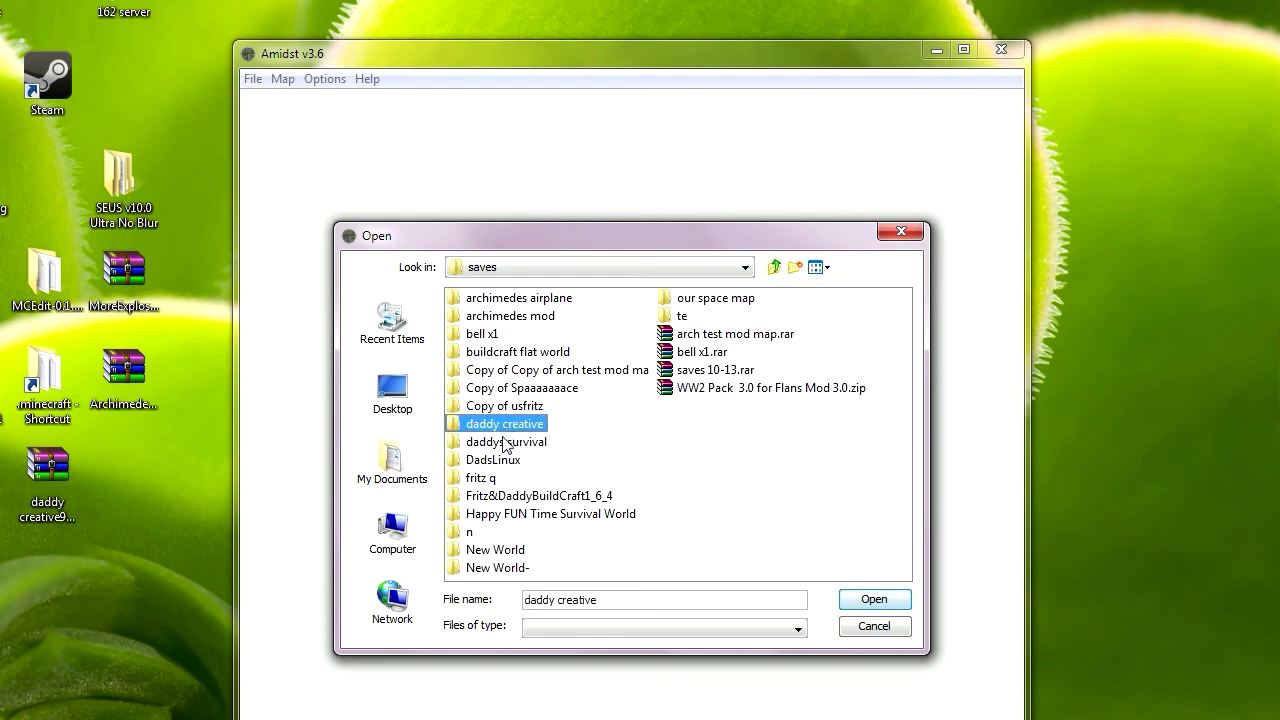
double_click(503, 443)
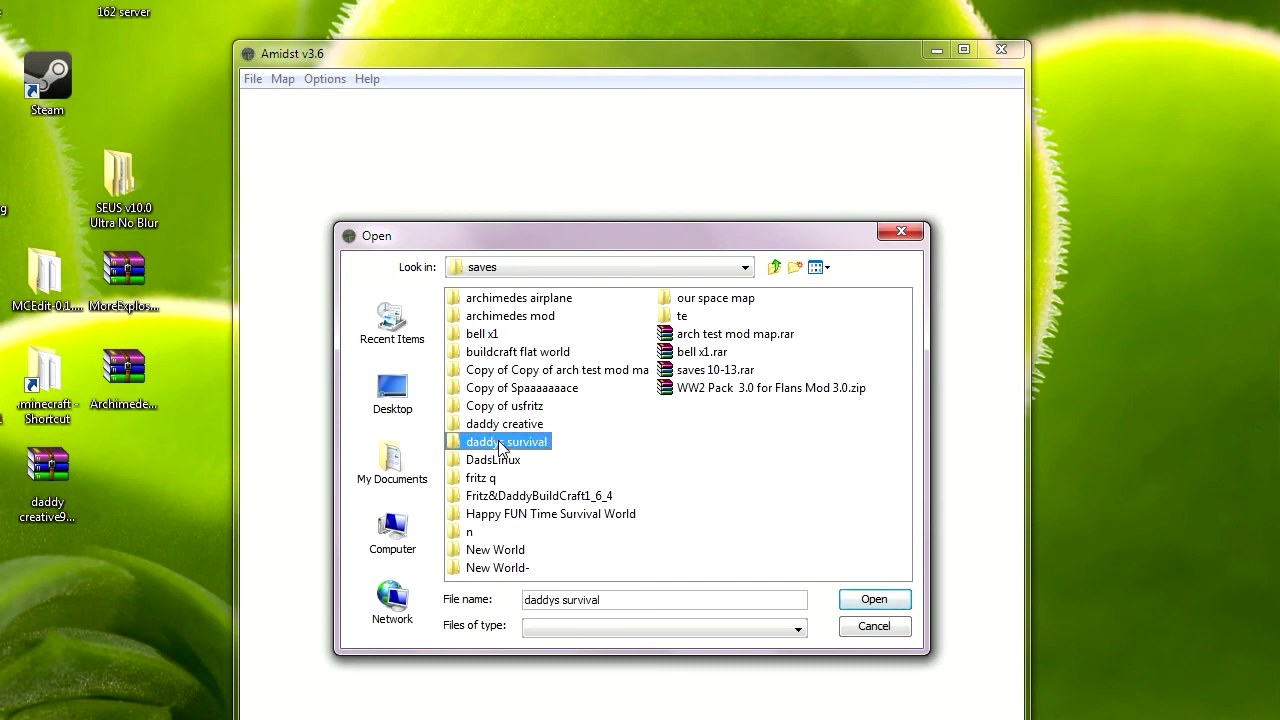
click(851, 597)
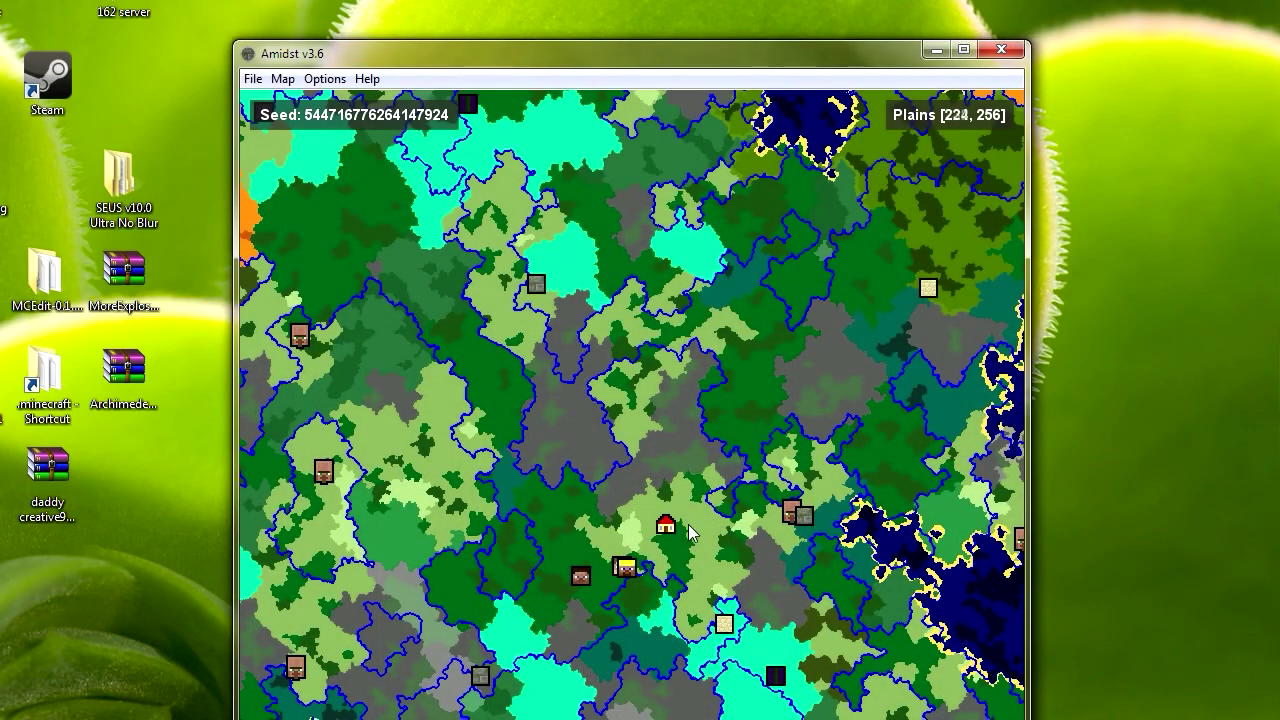
- Examine the player markers near the spawn area for their names and coordinates
scroll(624, 570, up, 5)
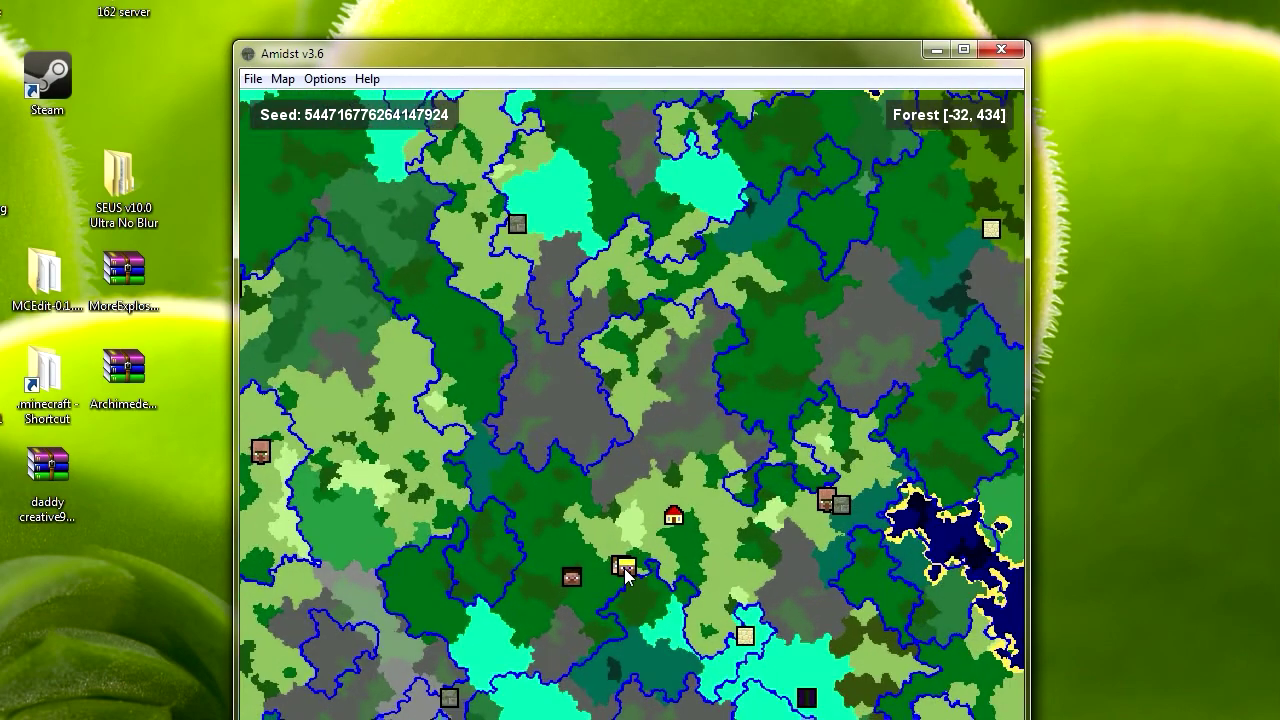
scroll(624, 562, up, 3)
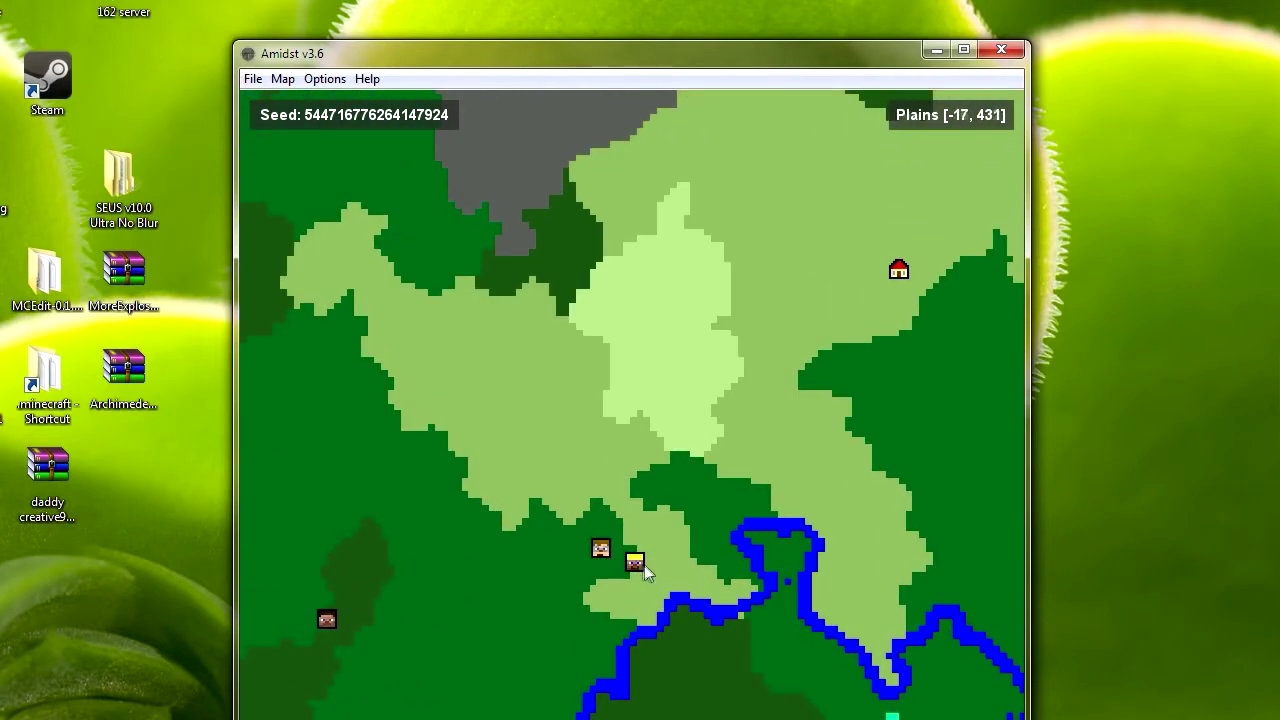
click(638, 563)
click(601, 552)
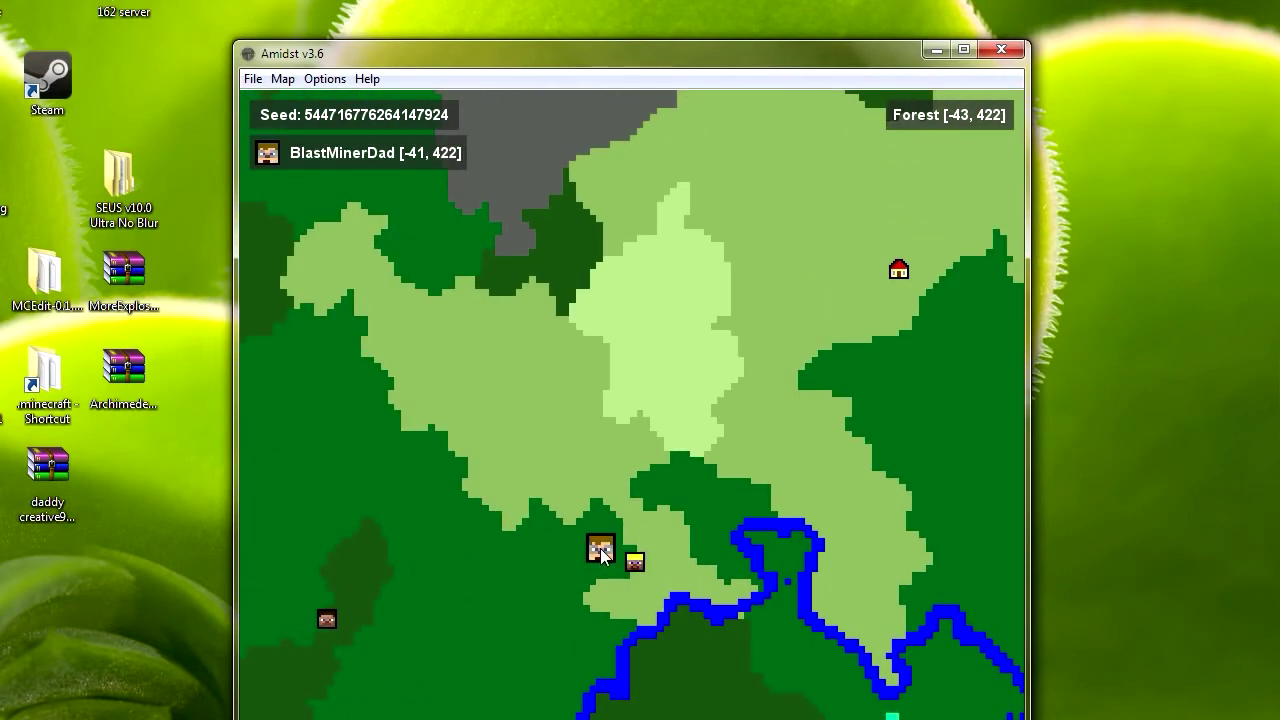
scroll(734, 512, down, 5)
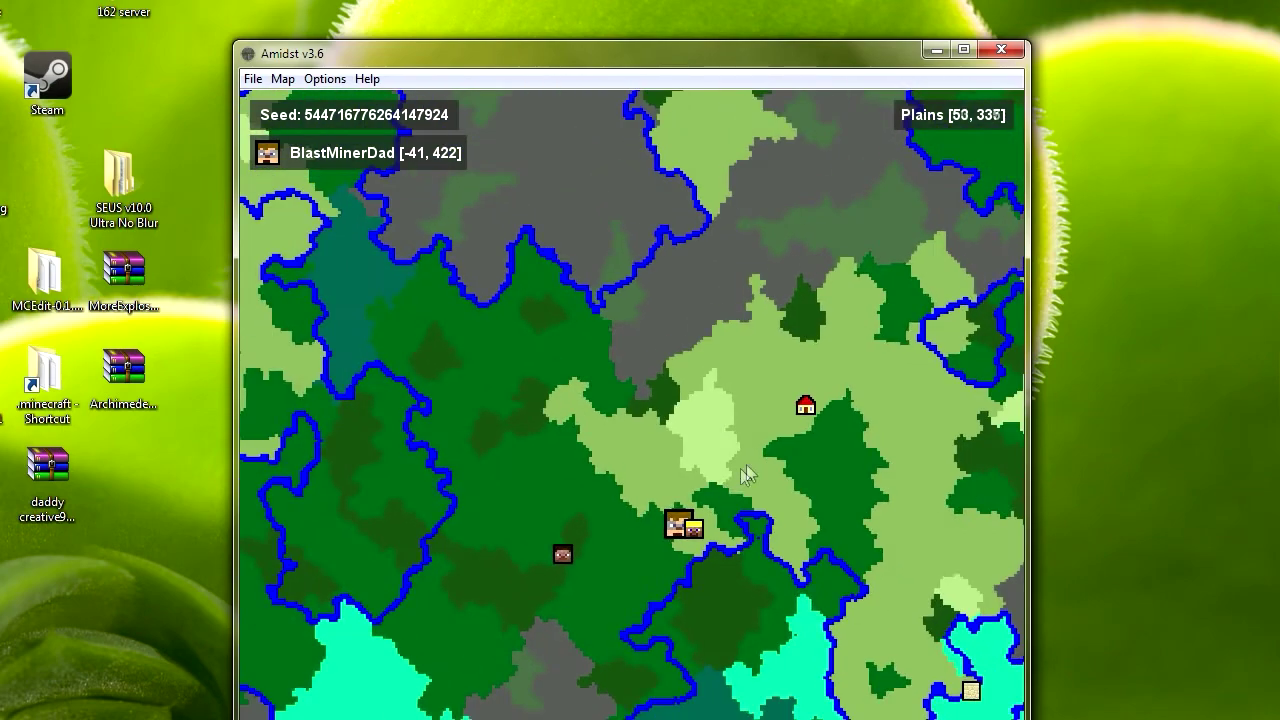
click(558, 556)
scroll(558, 558, up, 1)
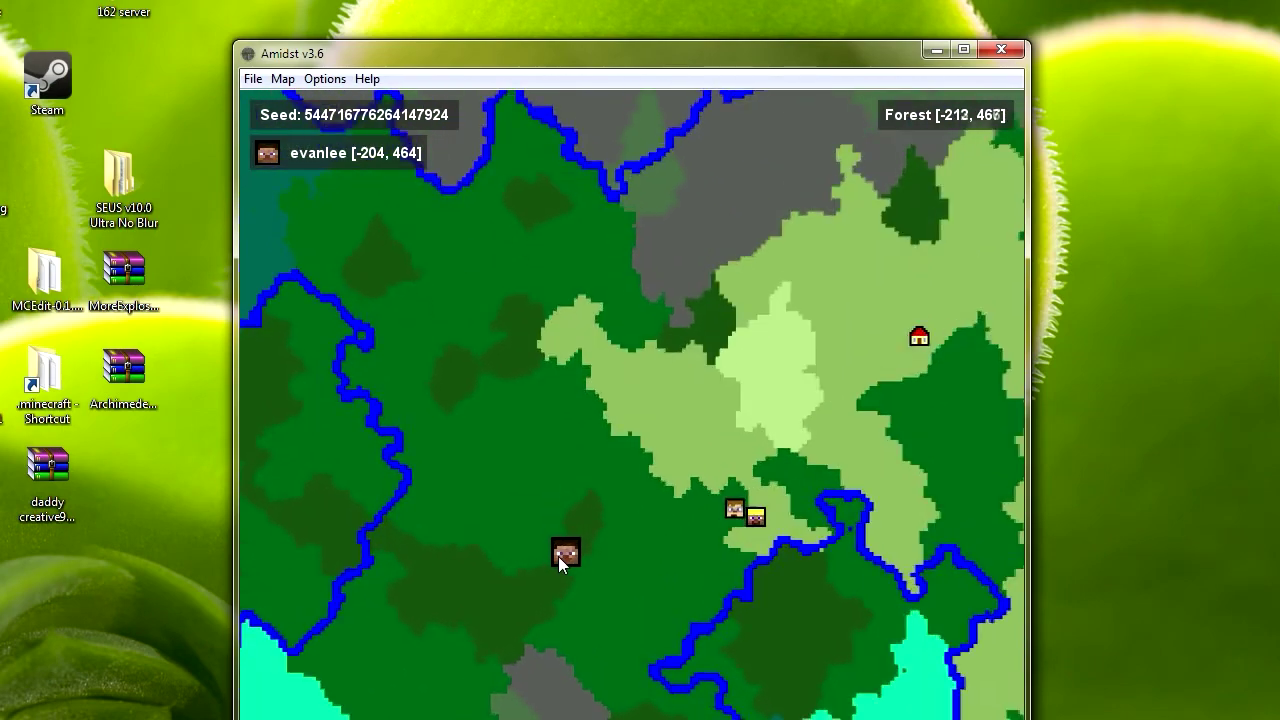
click(650, 532)
scroll(762, 500, down, 1)
scroll(762, 500, down, 1)
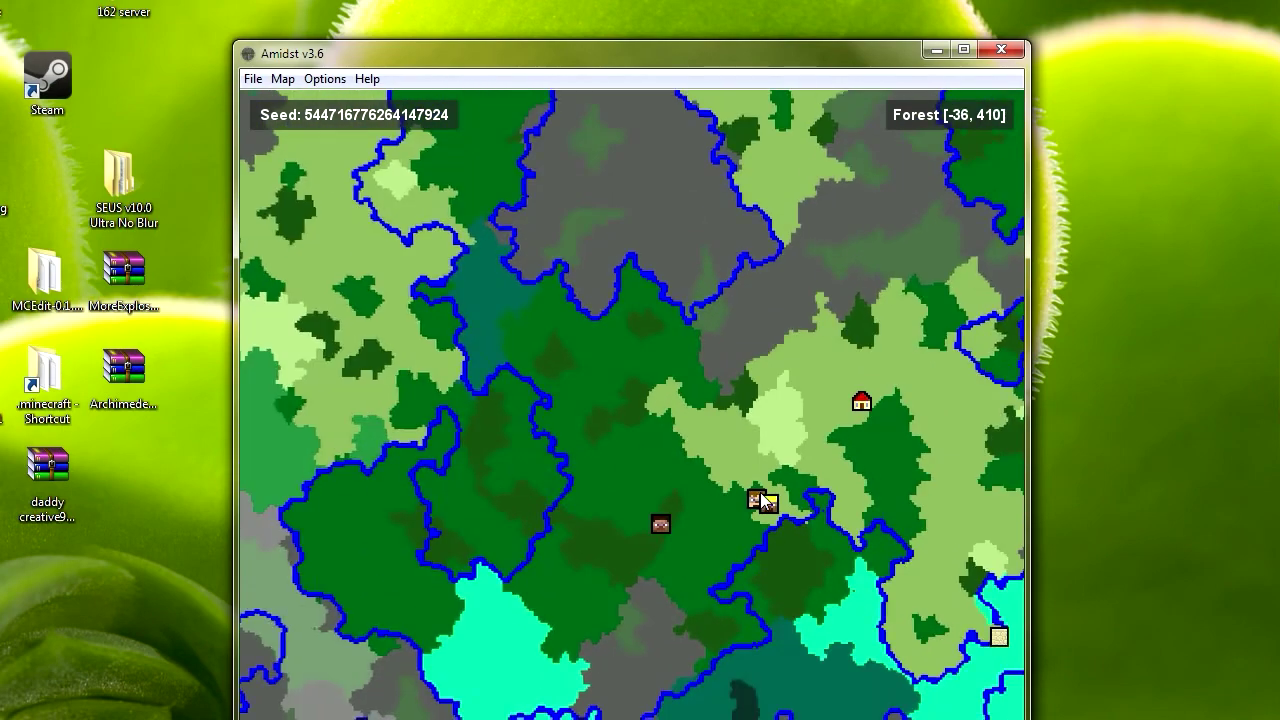
- Select the world spawn marker on the map to read its coordinates
drag(776, 48, 730, 50)
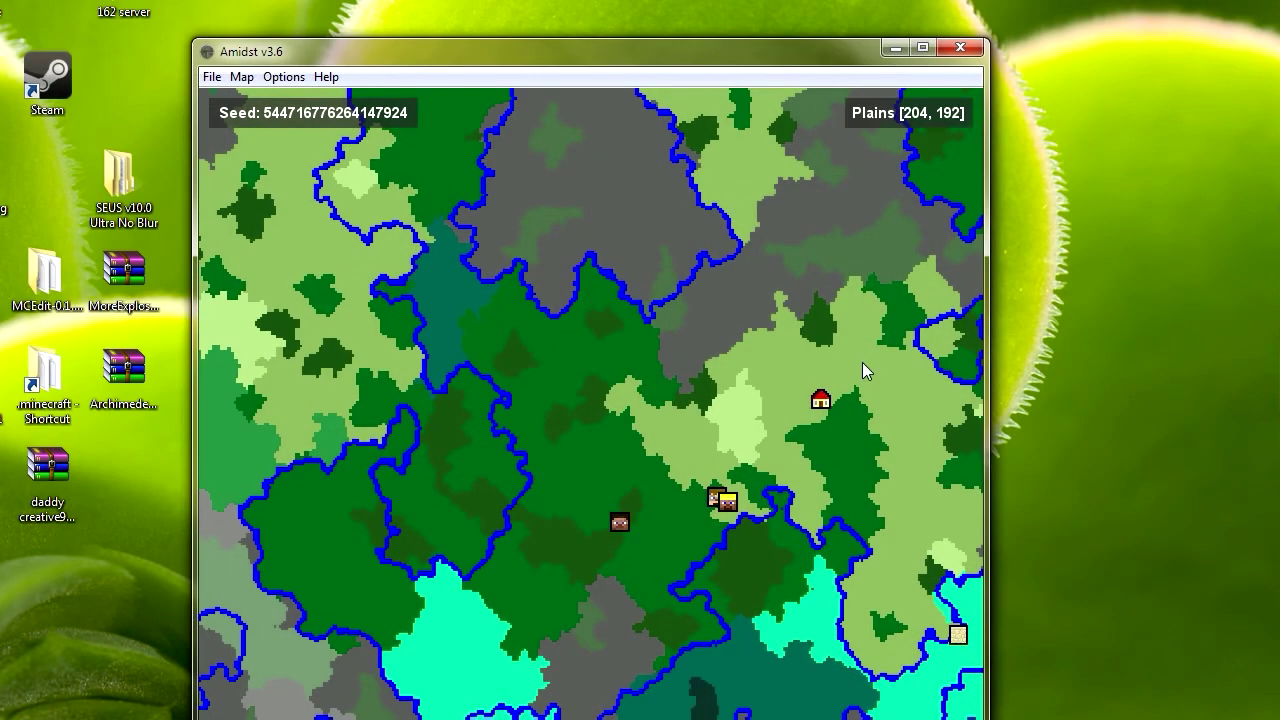
scroll(855, 350, down, 1)
drag(862, 401, 614, 486)
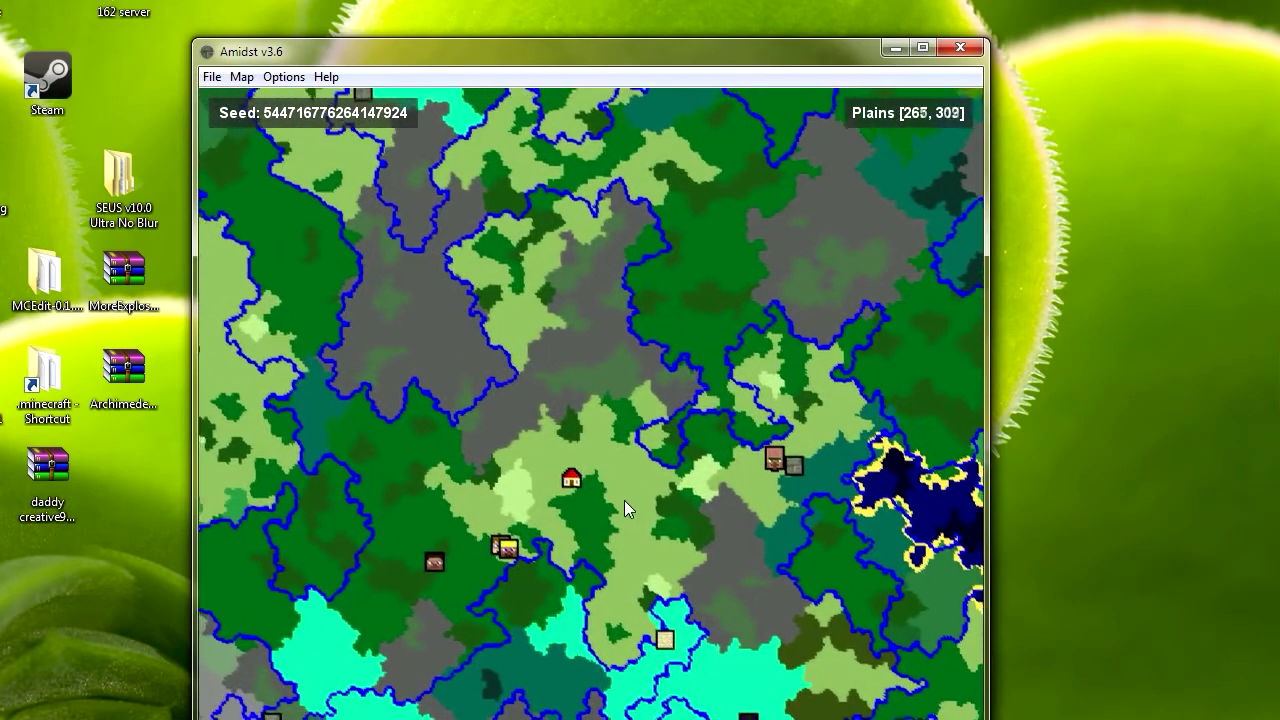
click(567, 482)
scroll(560, 500, down, 1)
- Survey the whole continent and the surrounding oceans for villages, temples, deserts, ice biomes and the mushroom island
scroll(557, 505, down, 3)
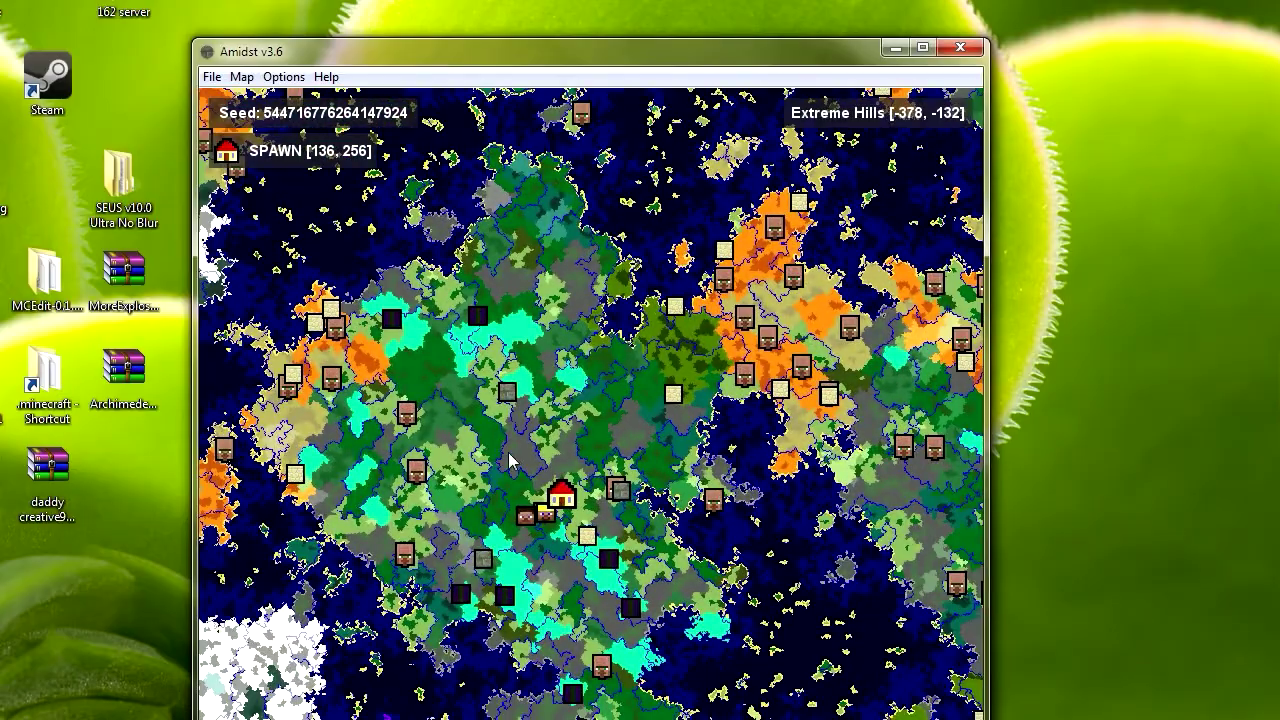
drag(508, 453, 567, 453)
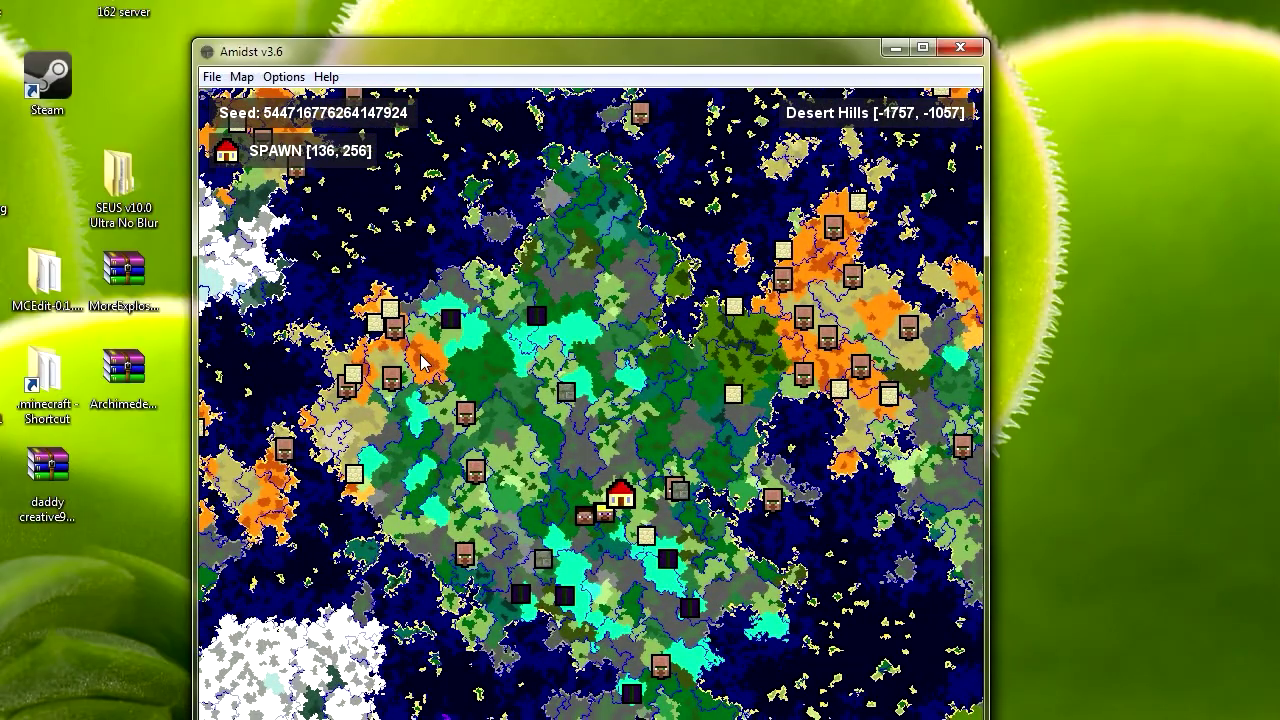
drag(538, 526, 585, 429)
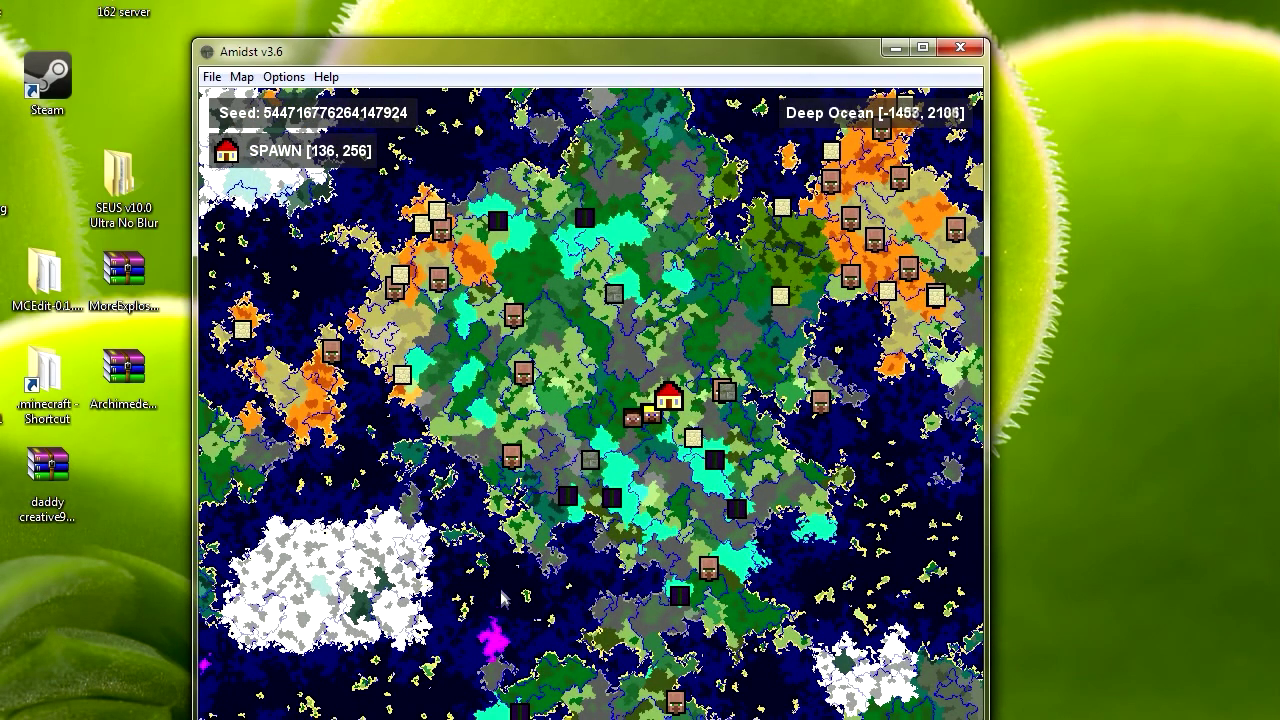
drag(495, 415, 508, 440)
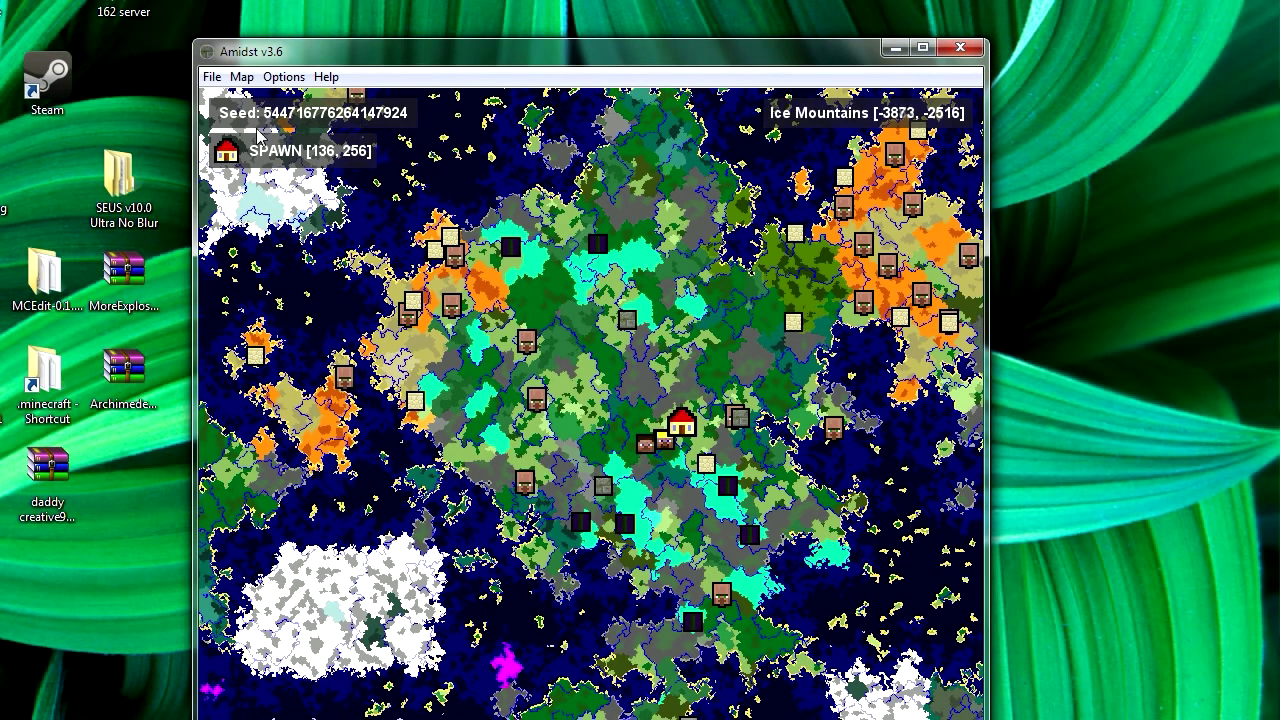
drag(643, 466, 637, 455)
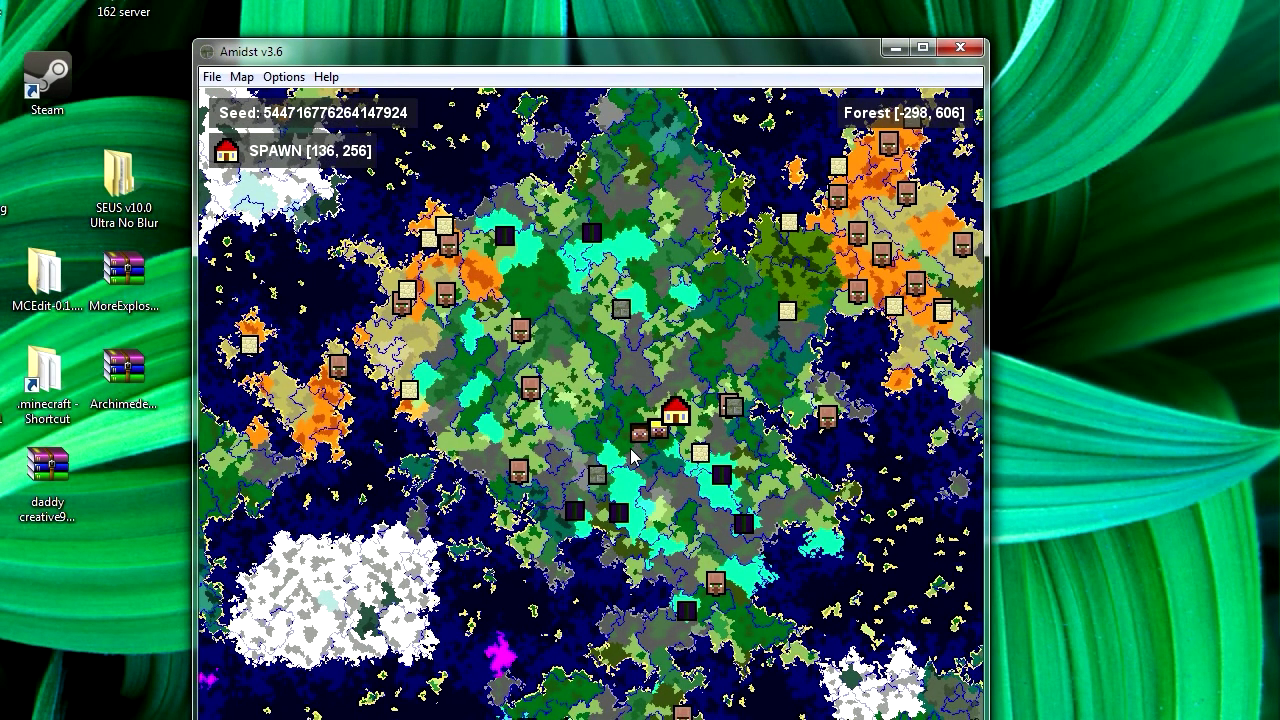
- Create a new text document on the desktop and note the location "-1534 2549 mushroom island" in it
right_click(1062, 312)
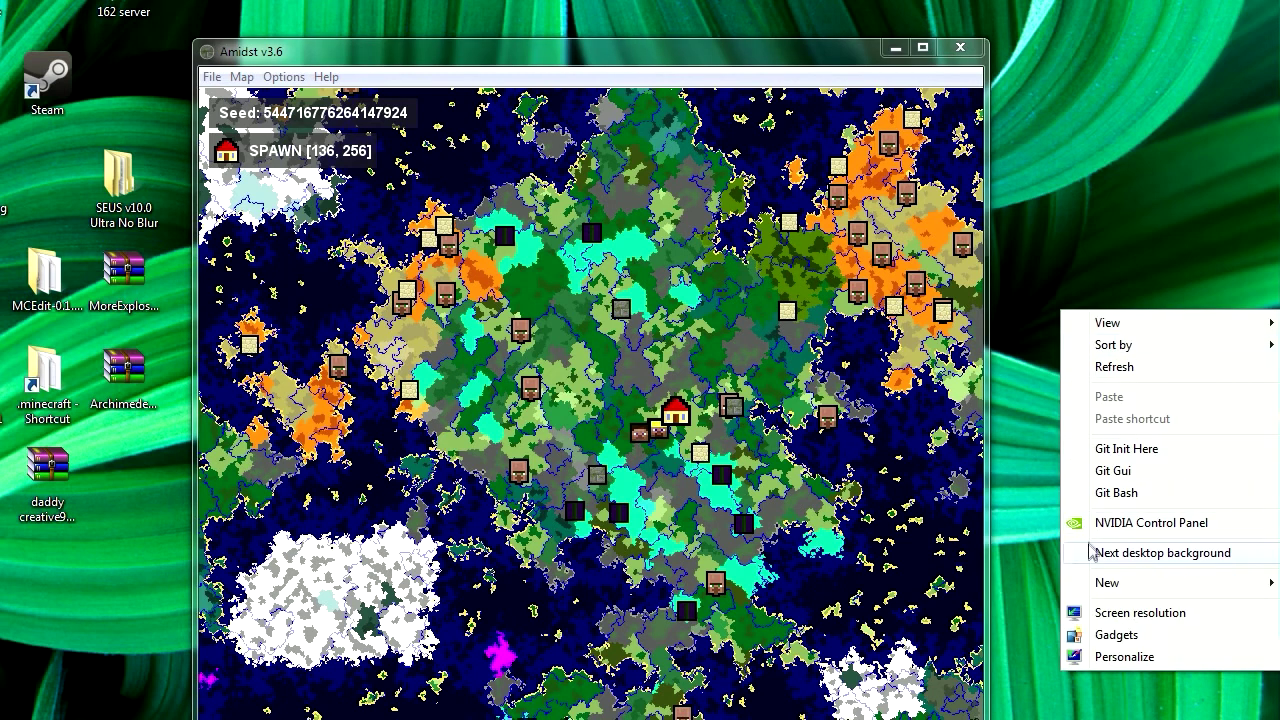
mouse_move(1100, 588)
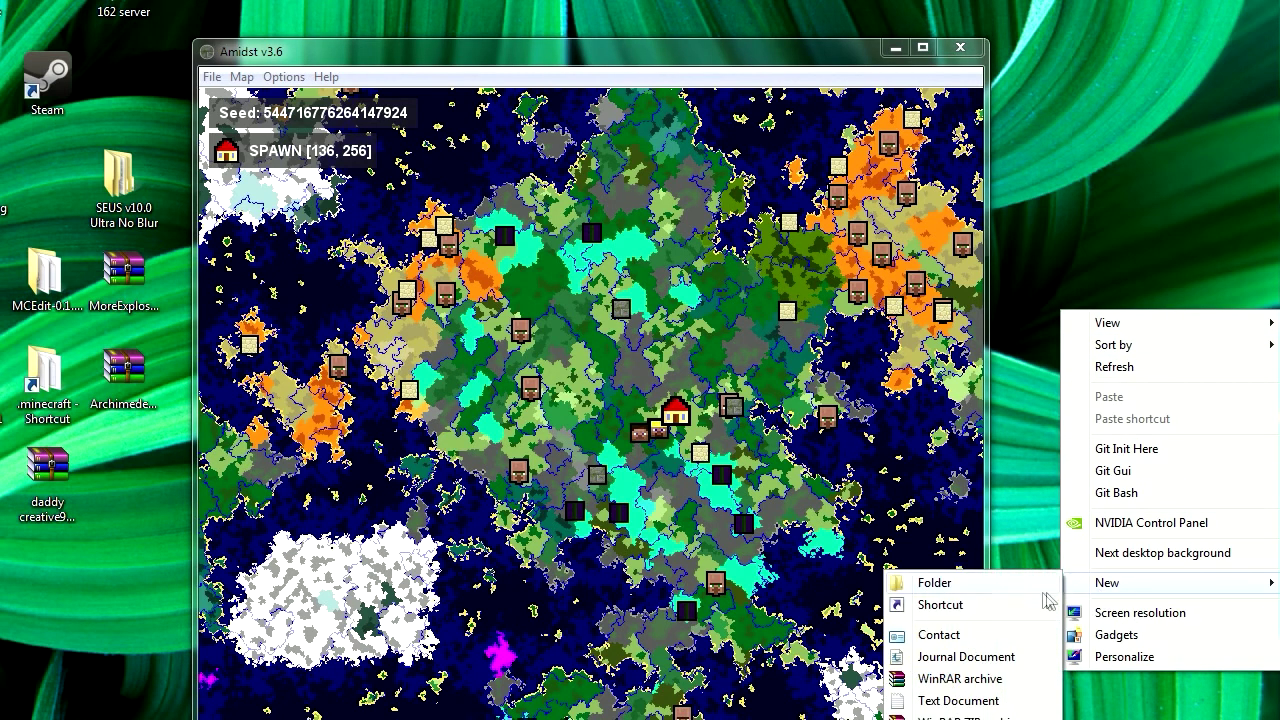
click(965, 701)
drag(1103, 372, 1105, 295)
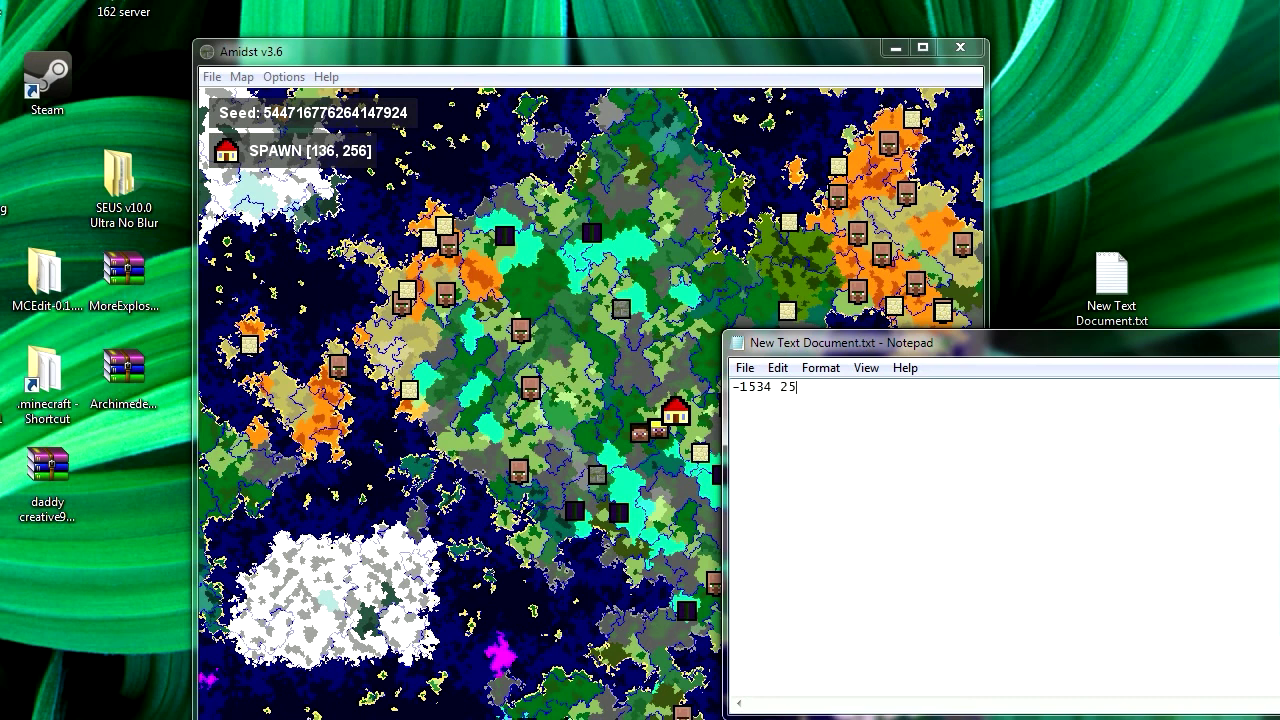
text(mushroom island)
drag(935, 345, 783, 396)
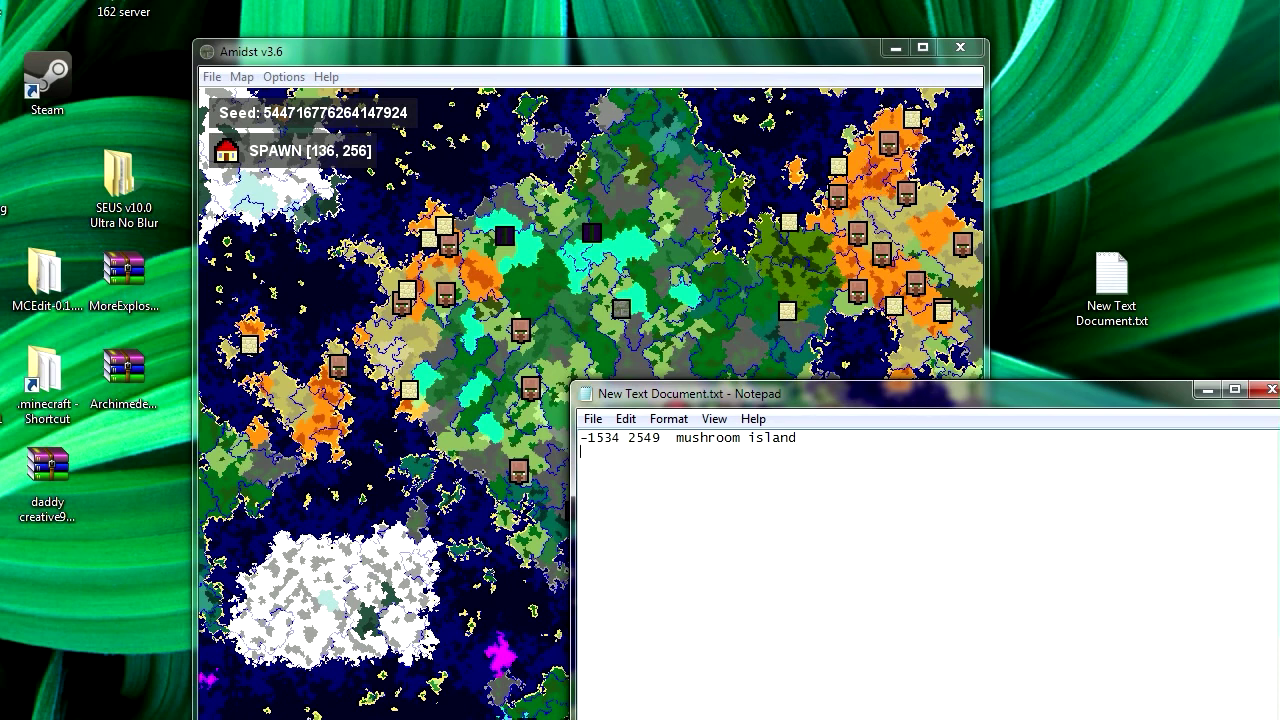
- Add the line "2000 -2000 desert hills" to the location notes and save the text document
key(Return)
text(2000 -2000 desert hills)
click(593, 418)
click(623, 486)
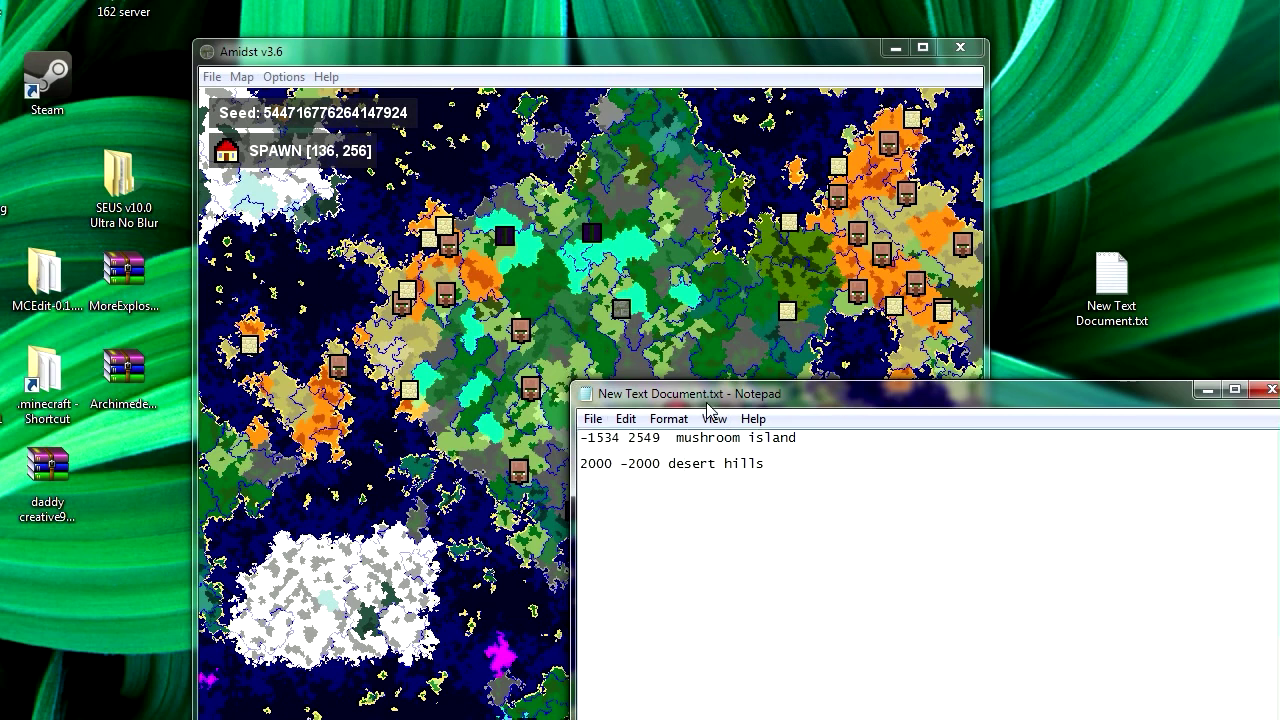
- Survey the continent around the world spawn for nearby structures and read the coordinates of the village just east of it
drag(705, 395, 846, 350)
drag(594, 342, 512, 411)
scroll(514, 409, up, 4)
scroll(515, 416, up, 3)
scroll(515, 416, down, 5)
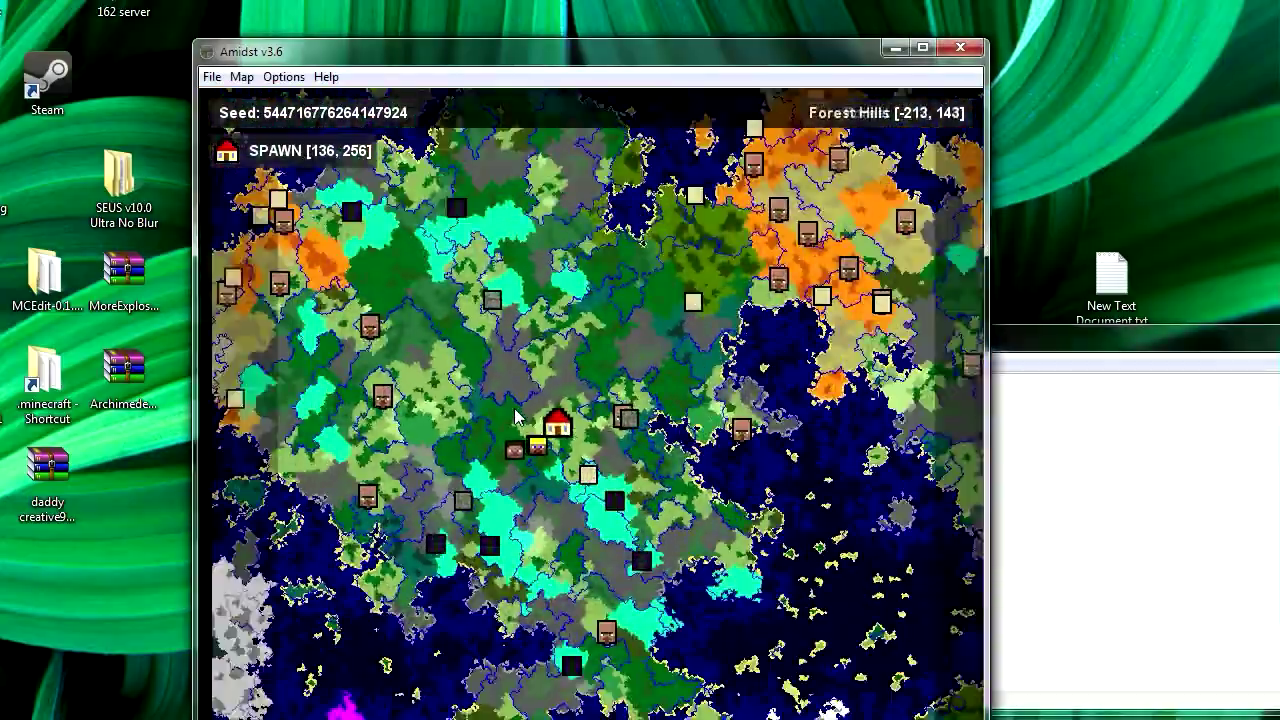
drag(434, 459, 630, 494)
scroll(630, 493, down, 2)
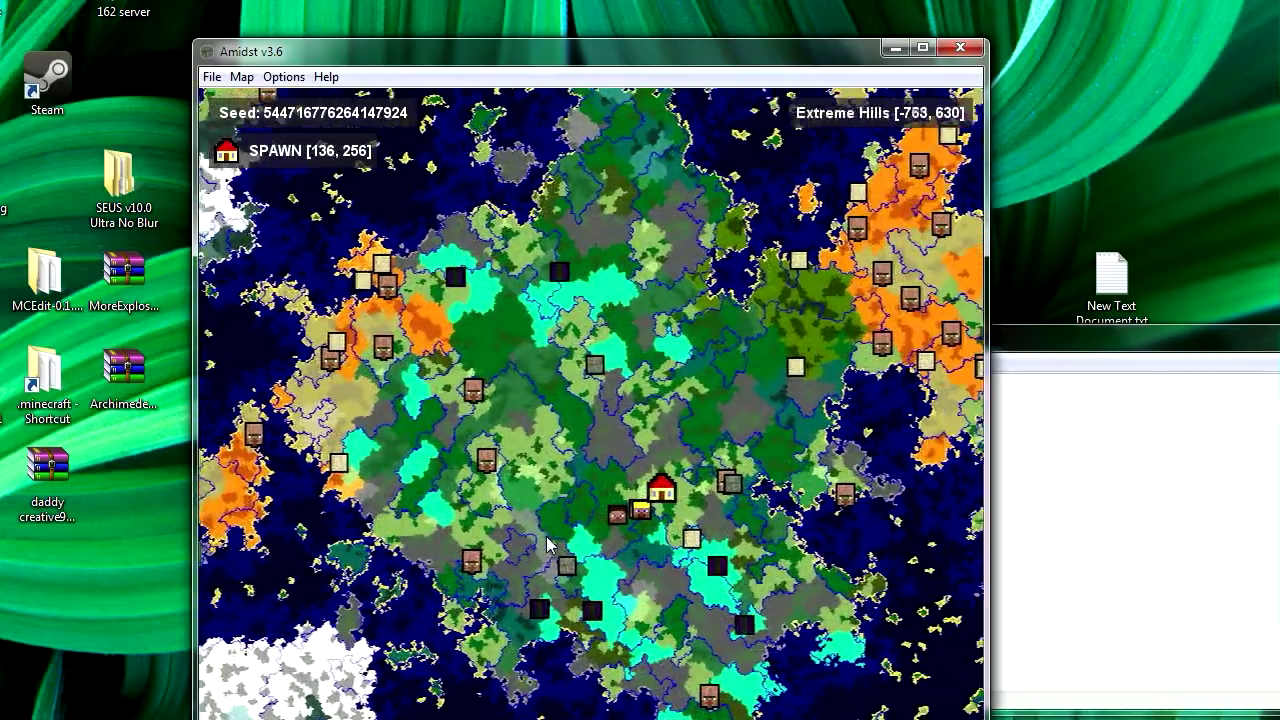
scroll(655, 505, up, 2)
scroll(657, 505, up, 3)
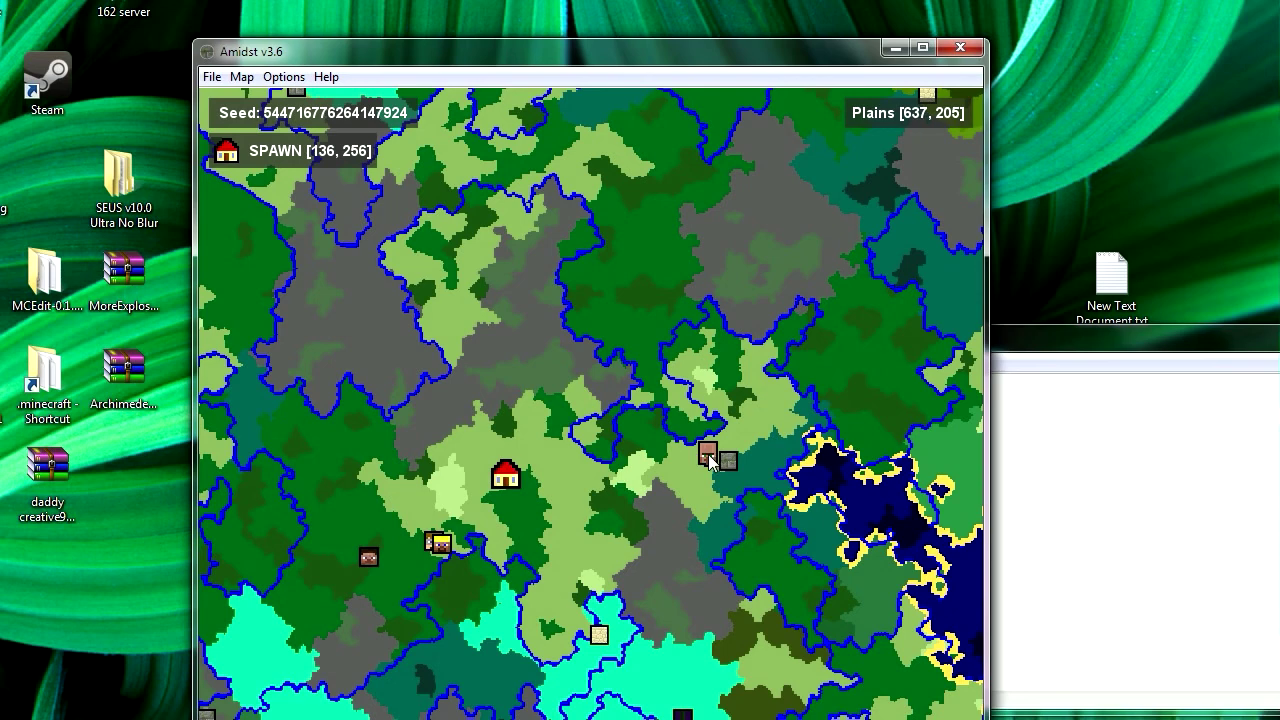
- Add the line "637 205 village" to the location notes, rechecking the village marker's coordinates, and save the text document
click(1044, 486)
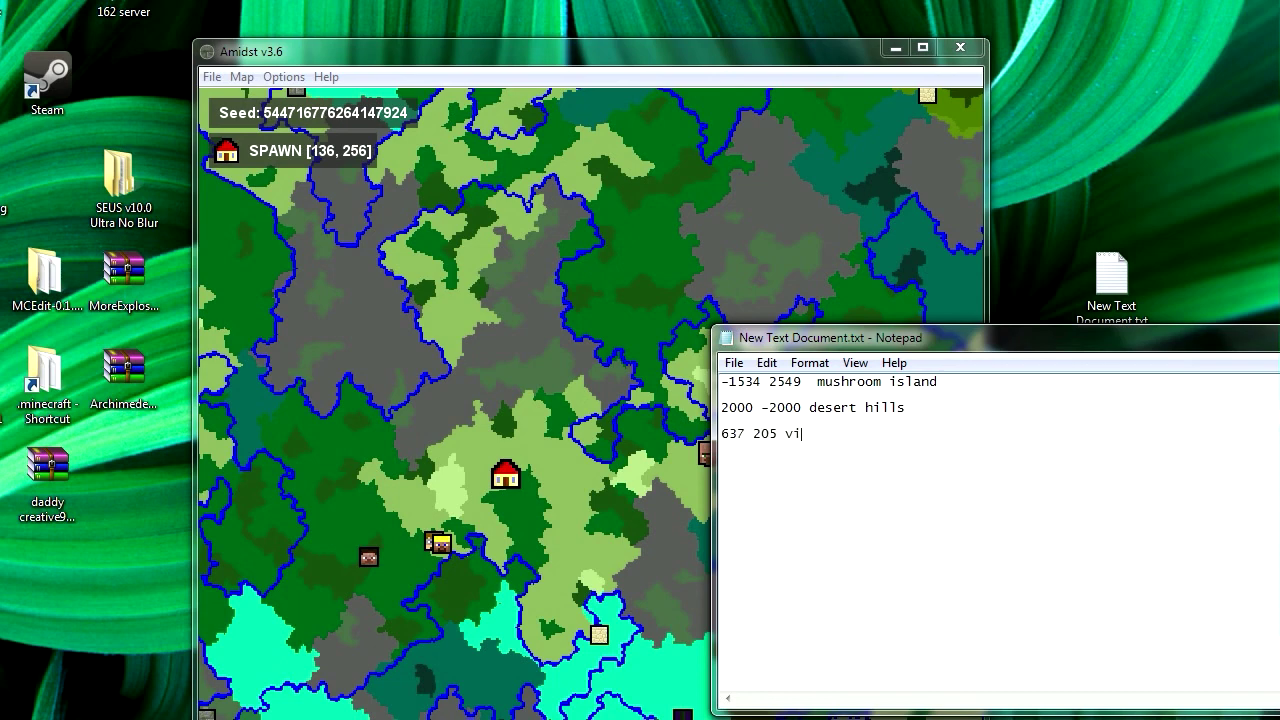
click(704, 455)
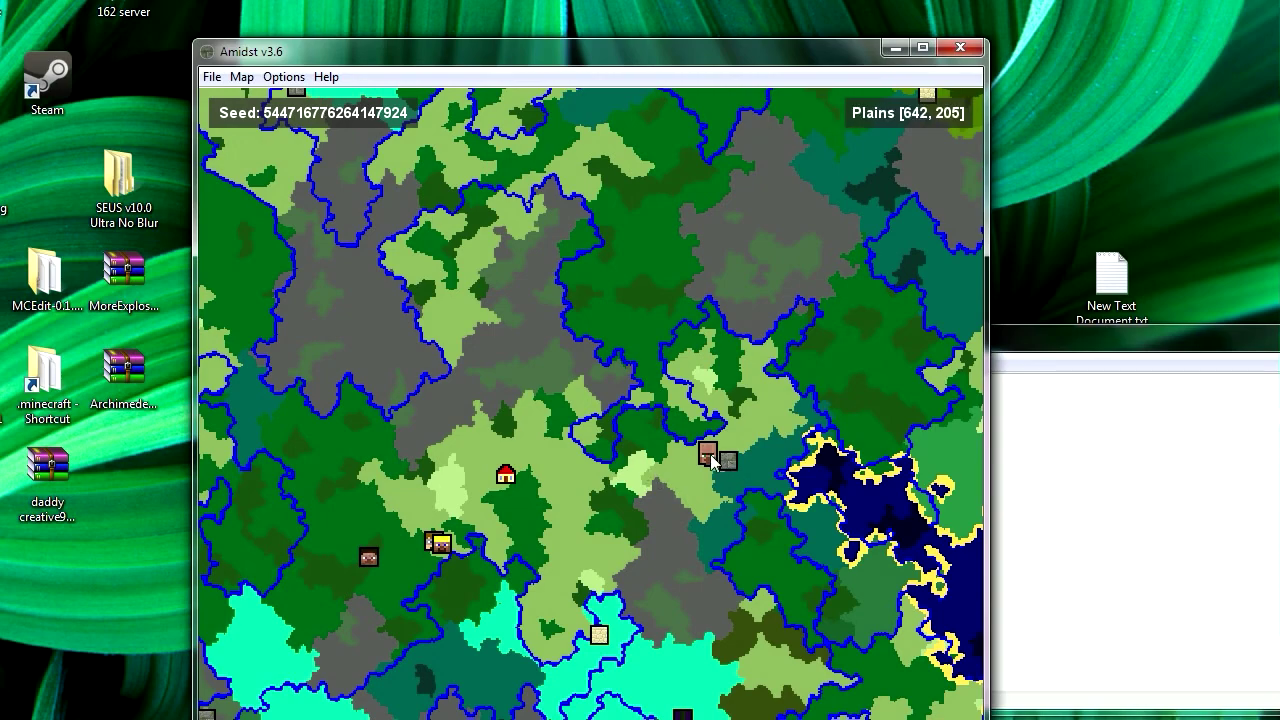
scroll(730, 464, up, 2)
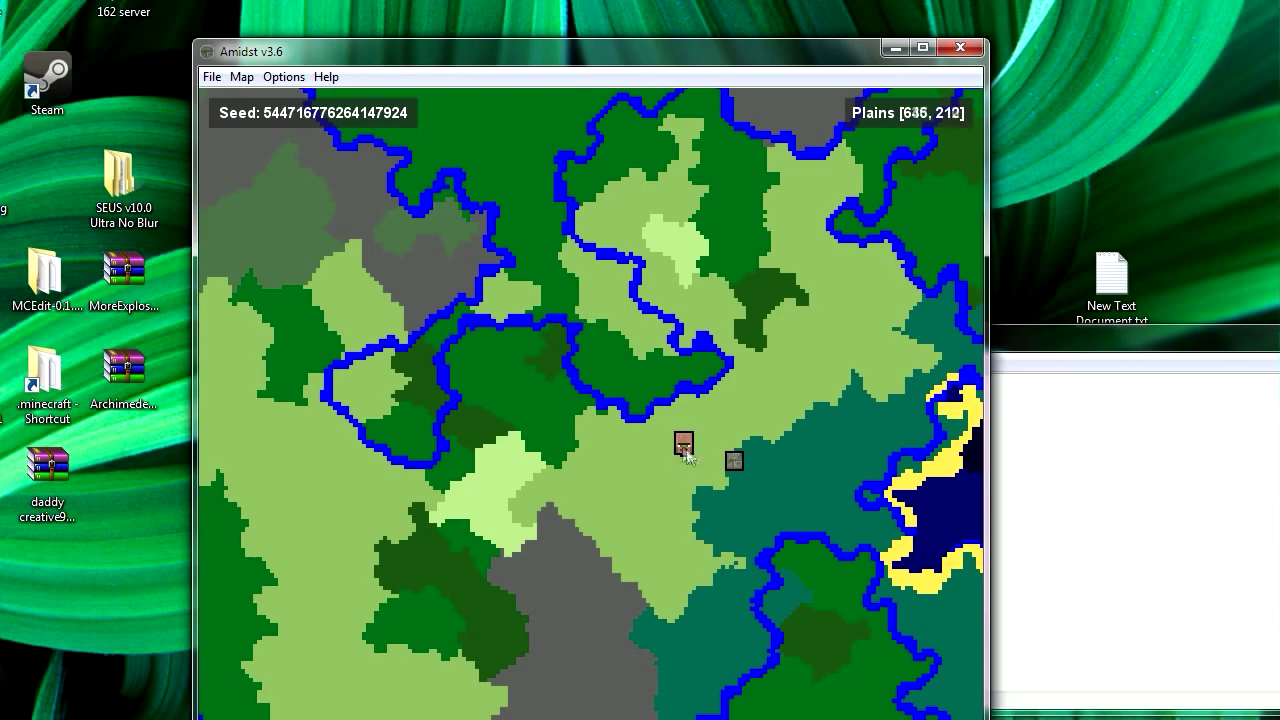
scroll(727, 476, down, 2)
scroll(726, 466, down, 3)
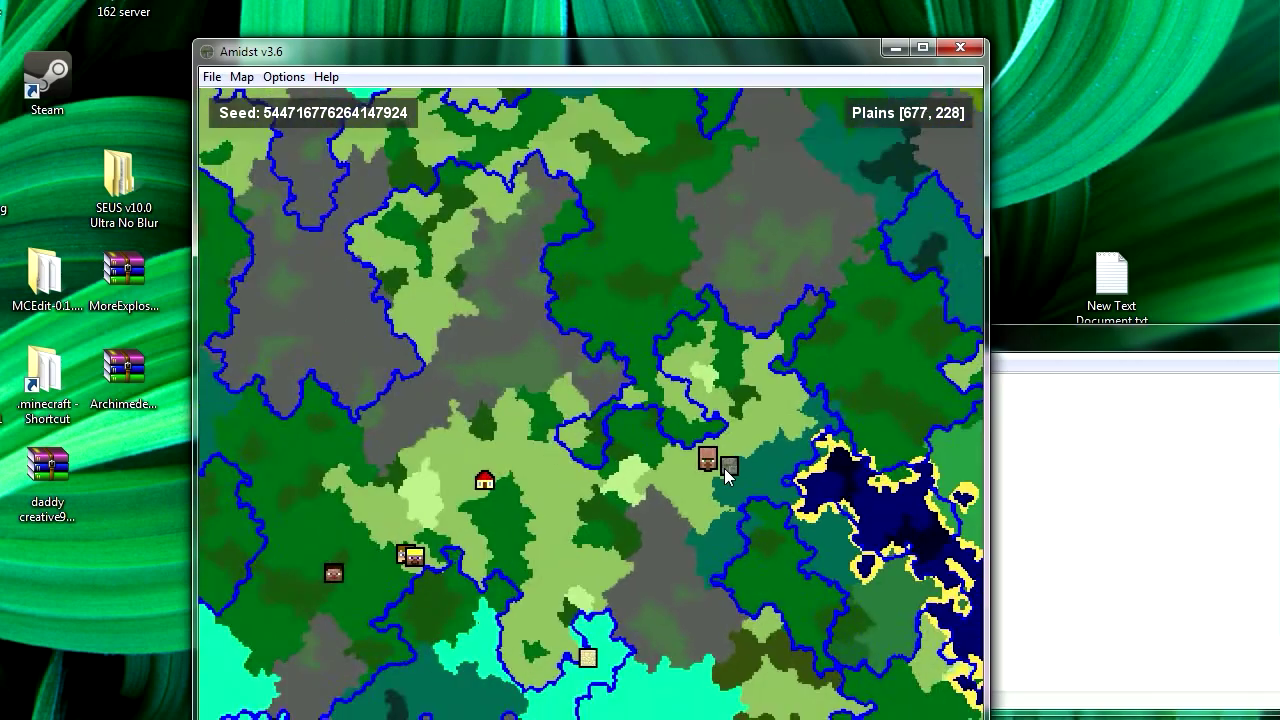
click(1014, 492)
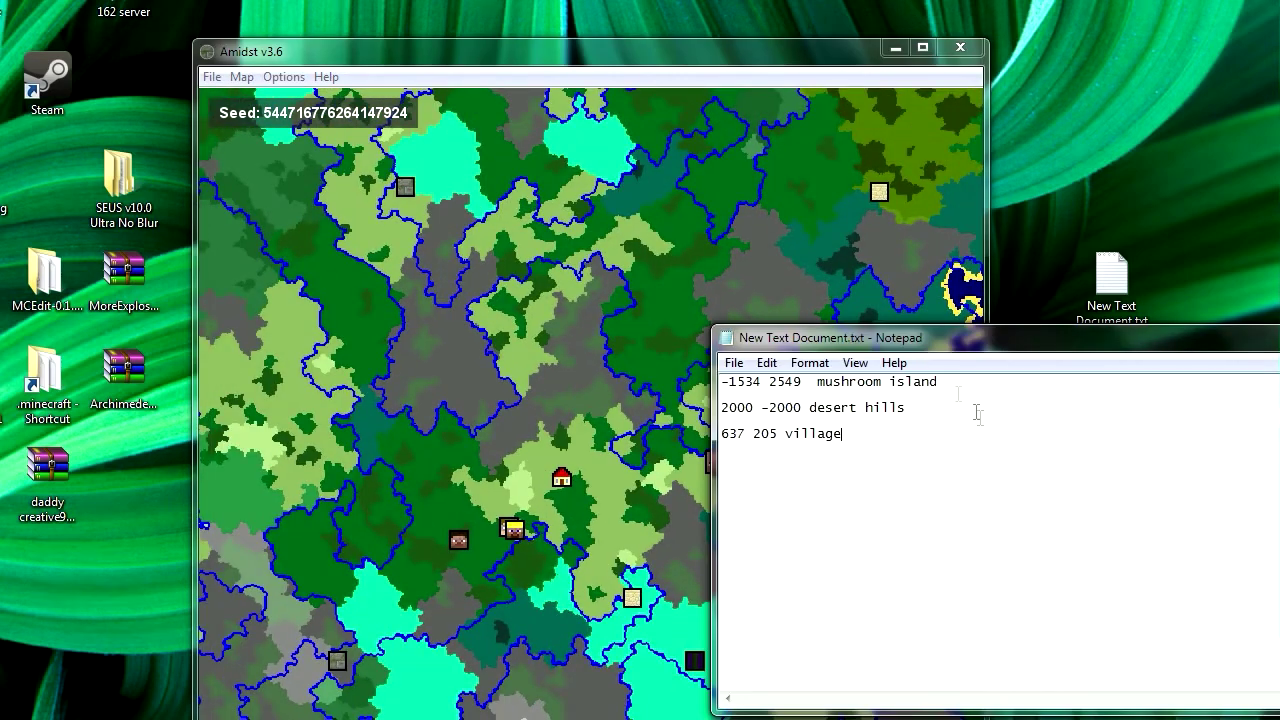
click(734, 362)
click(760, 430)
- Take a last overview of the continent and close the AMIDST map
click(680, 418)
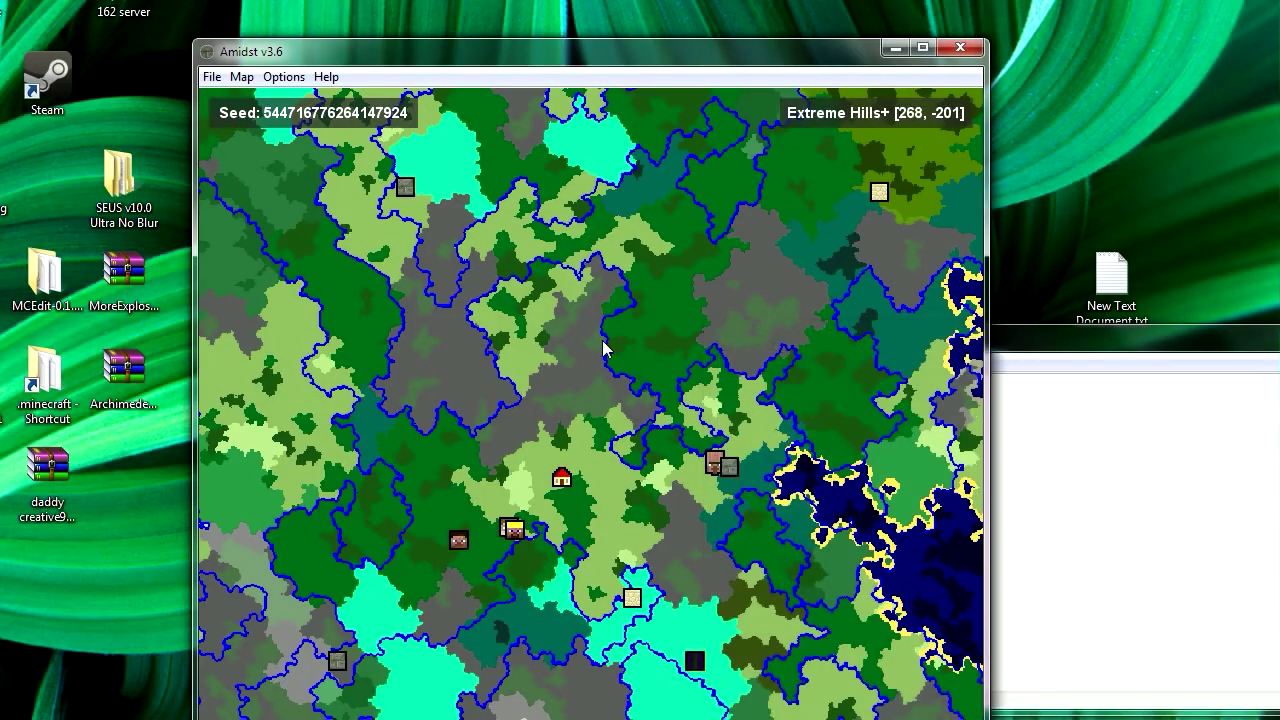
scroll(640, 380, down, 3)
scroll(603, 348, up, 2)
scroll(603, 348, down, 2)
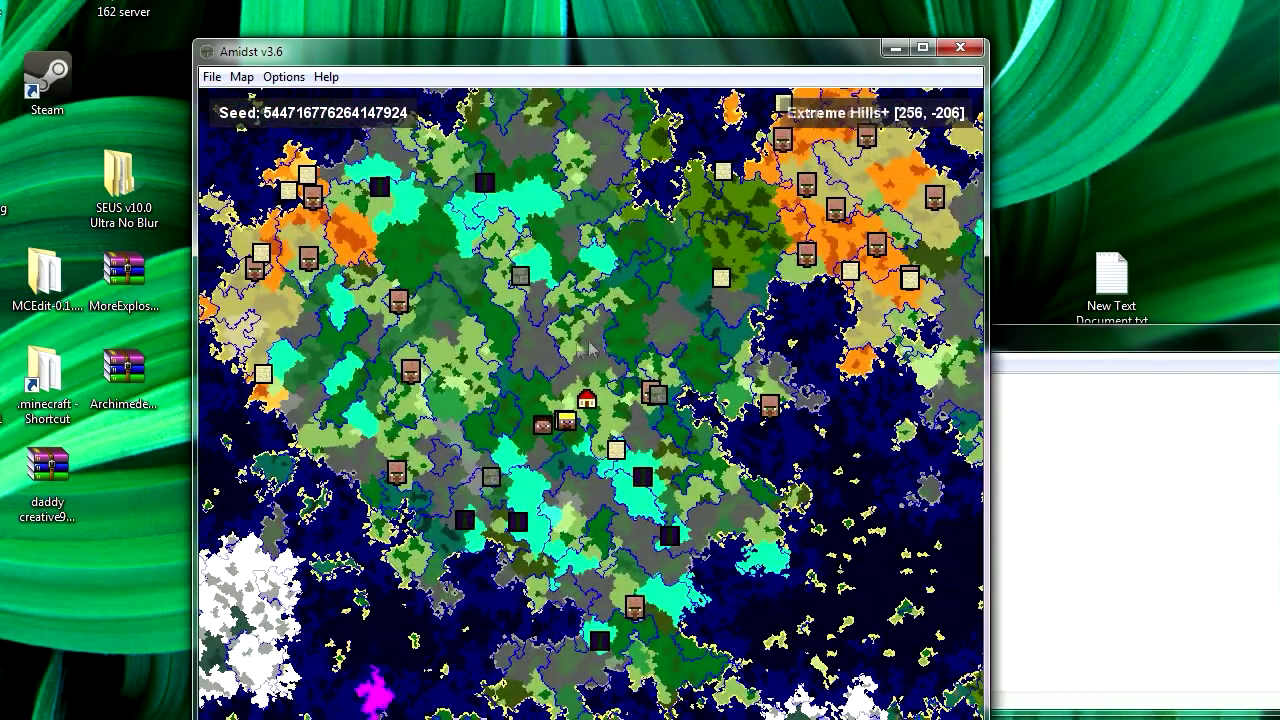
click(960, 47)
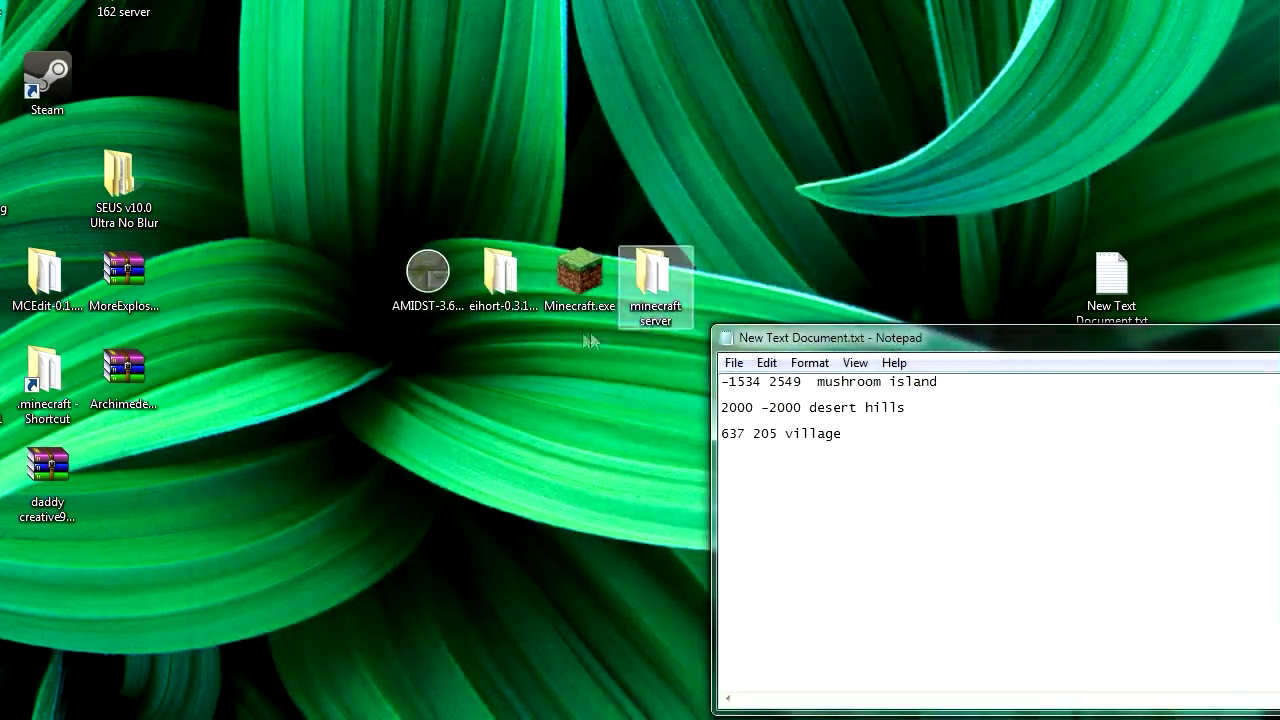
- Launch eihort.exe from the eihort-0.3.14-win64 folder and load the world "daddys survival"
double_click(500, 272)
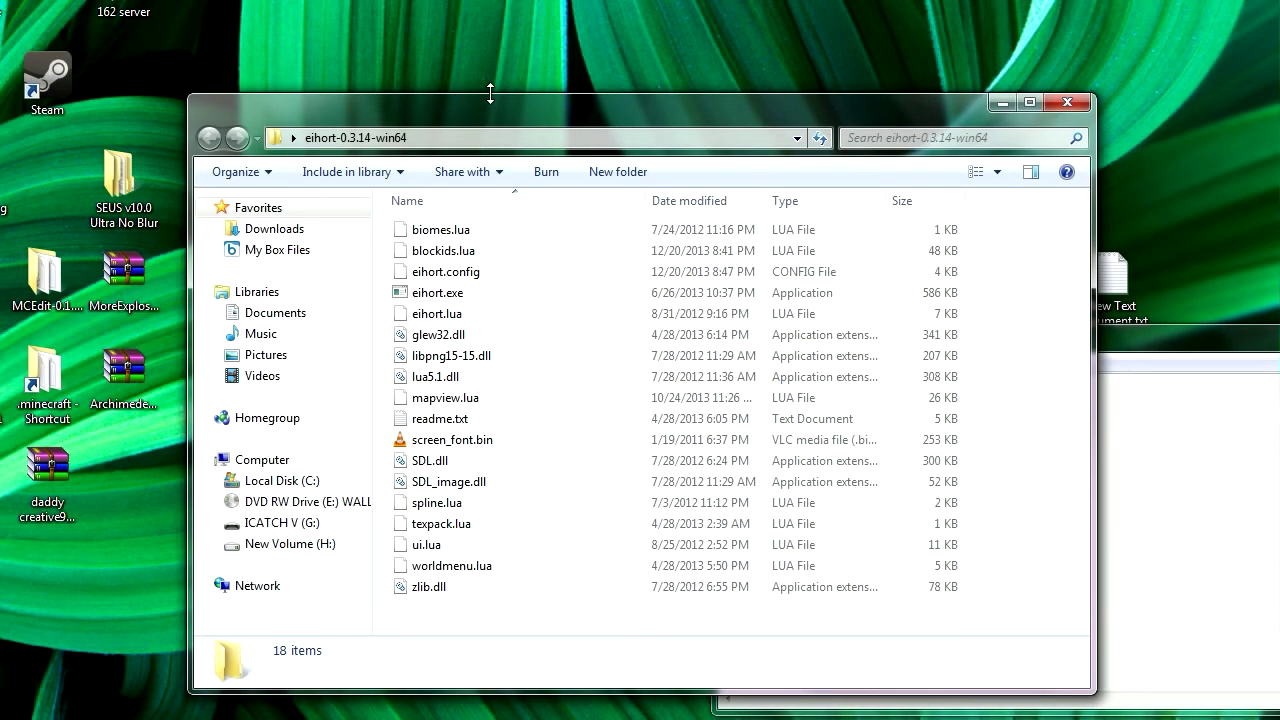
drag(491, 103, 503, 68)
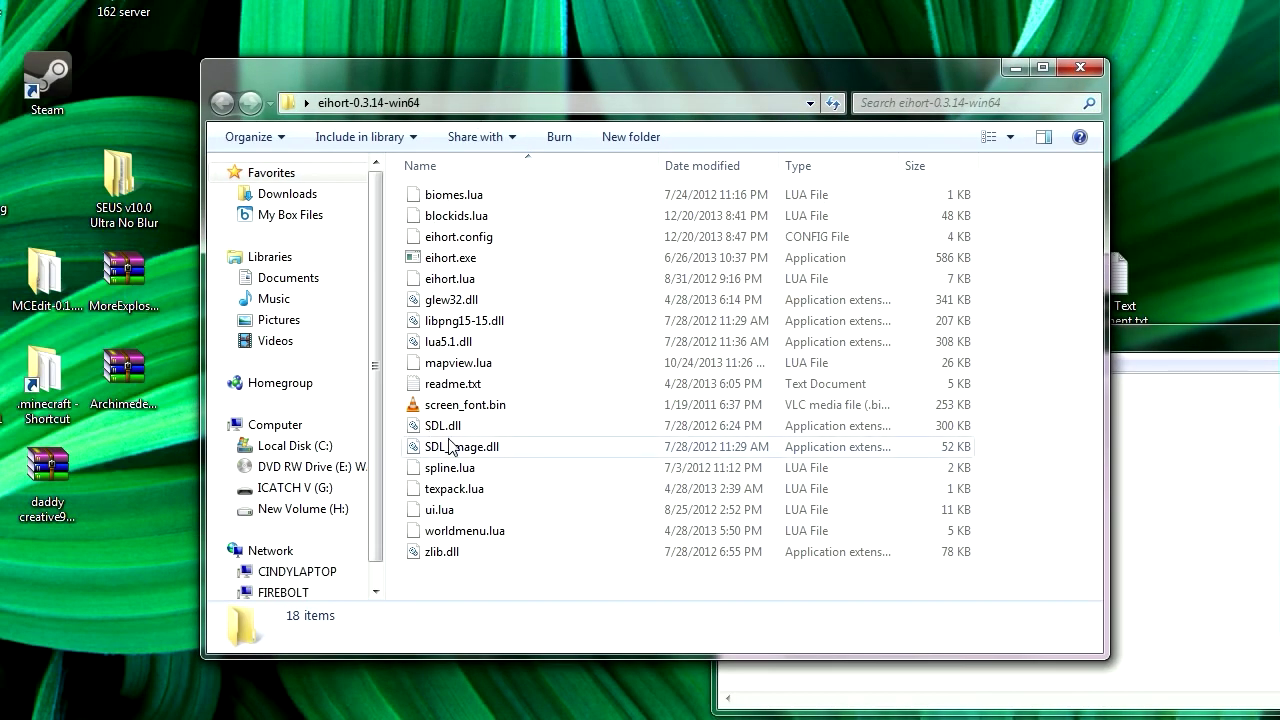
double_click(470, 262)
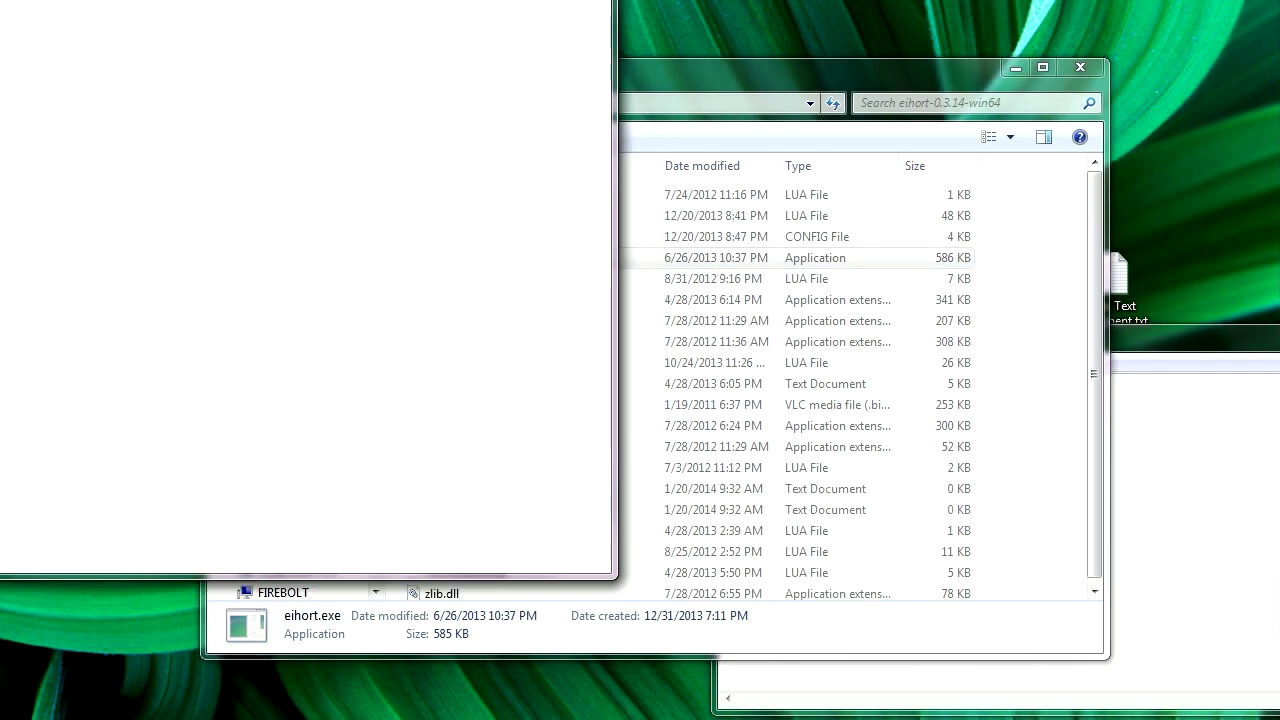
drag(256, 0, 818, 22)
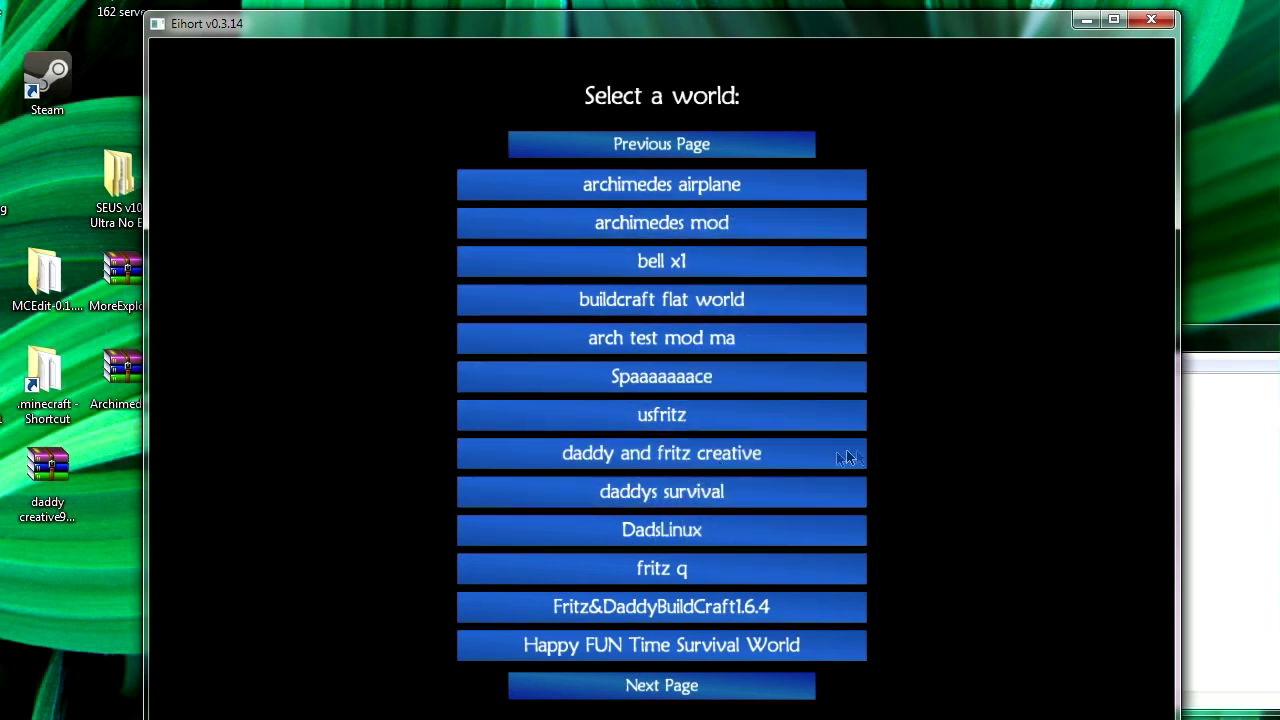
click(685, 502)
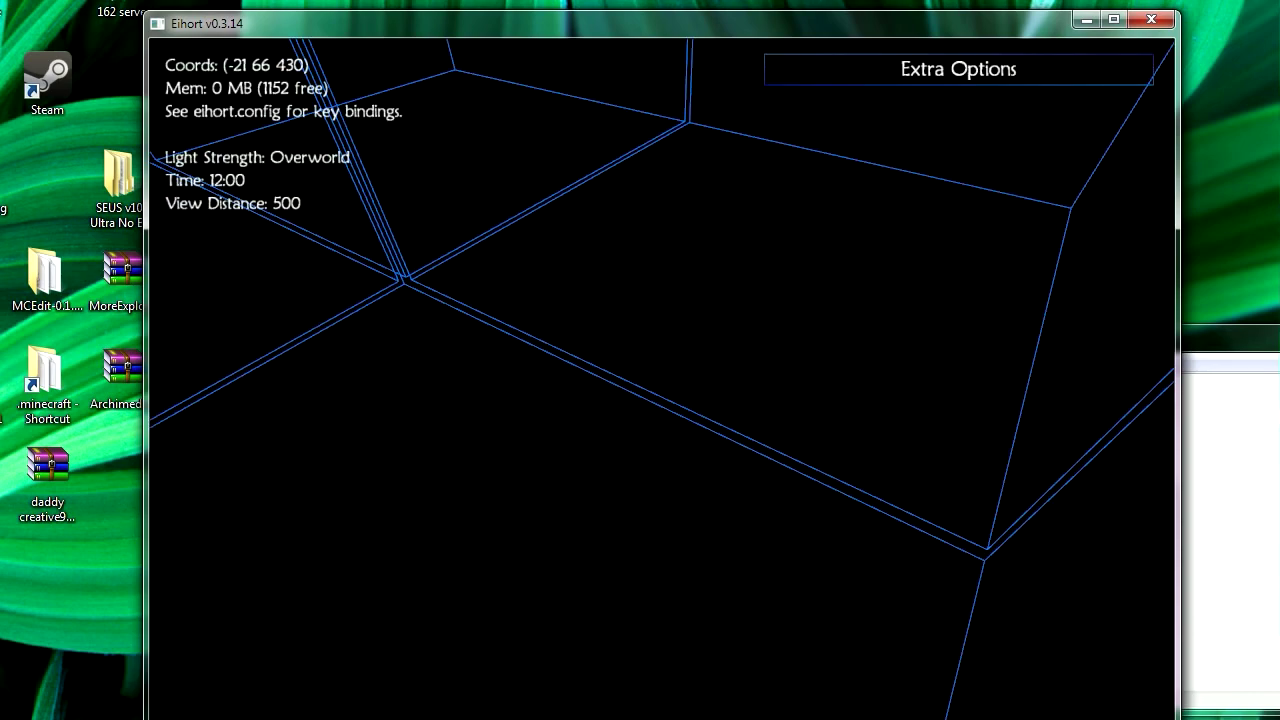
- Back the camera away from the starting point to view the crop farm, the striped tower and the nearby buildings
key(s)
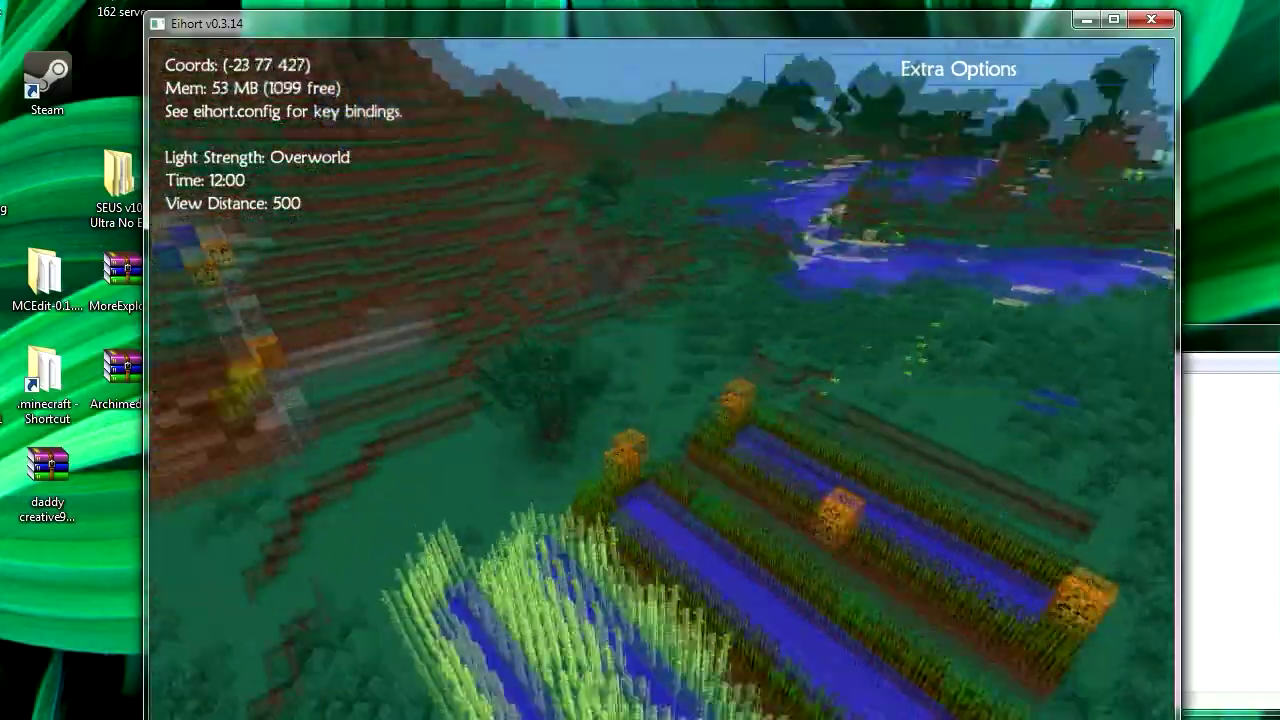
key(s)
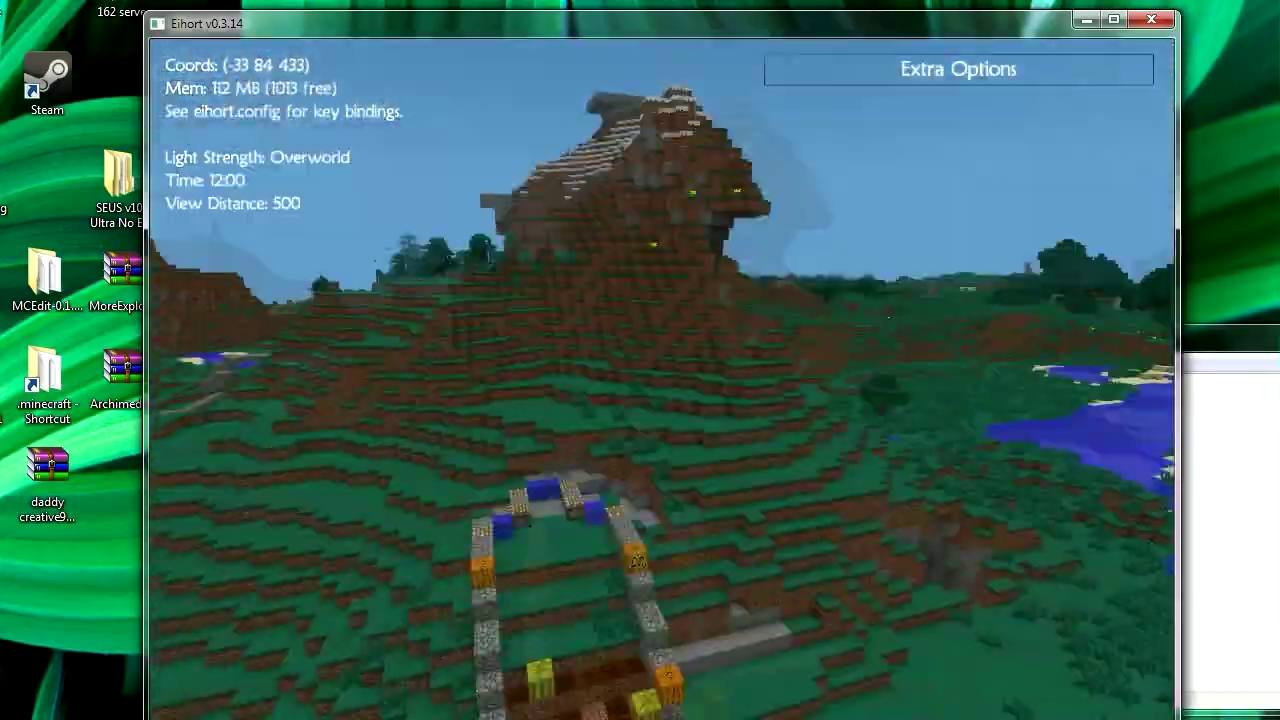
key(s)
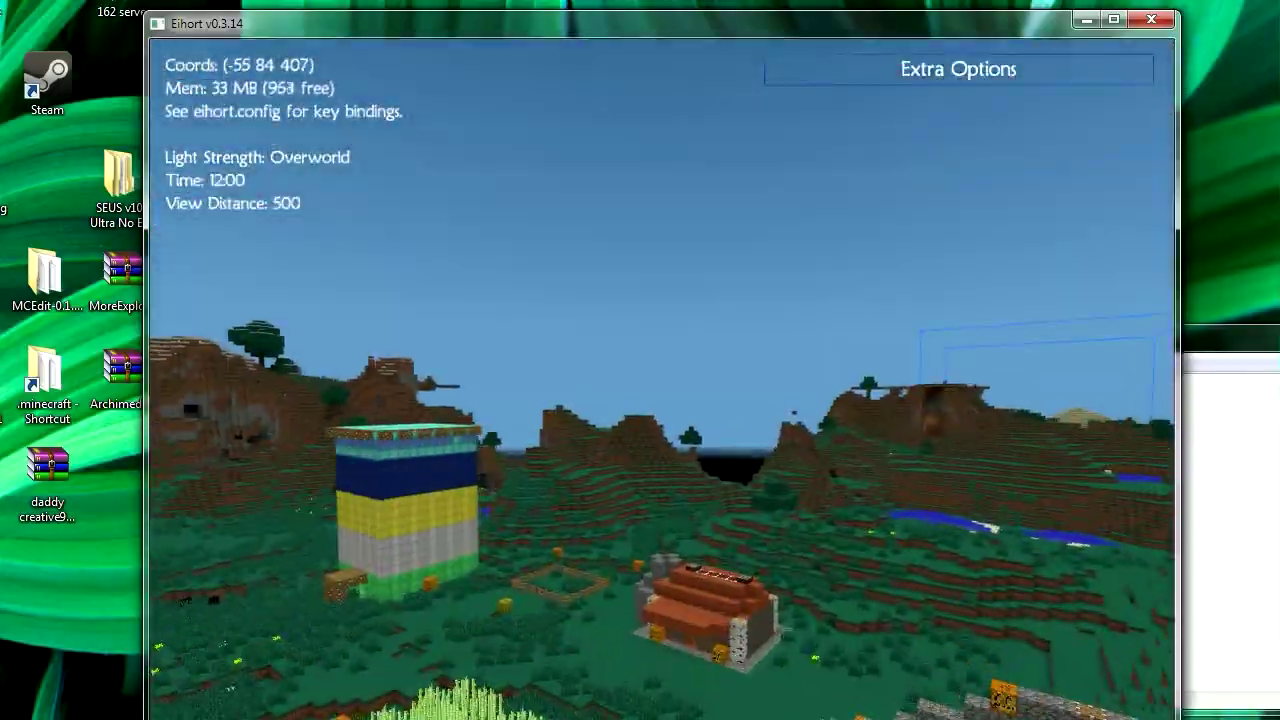
- Fly over the hills to examine the desert and the jungle beyond it from above
key(w)
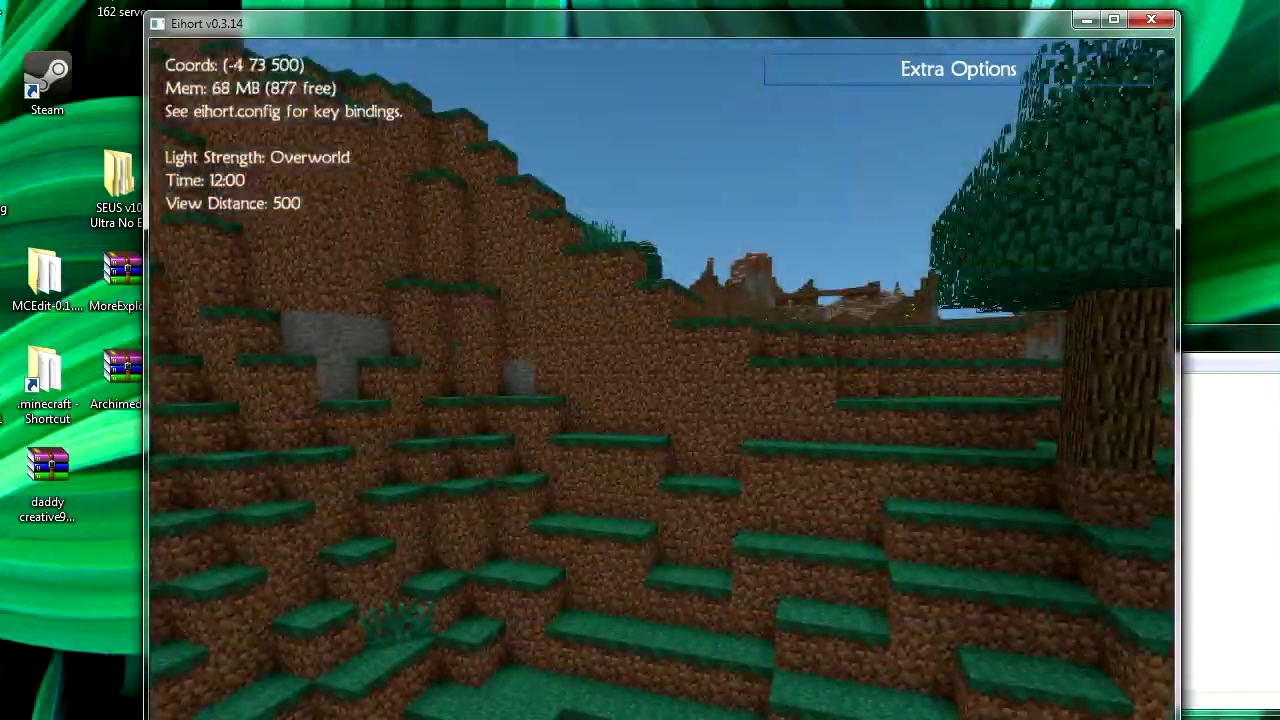
key(w)
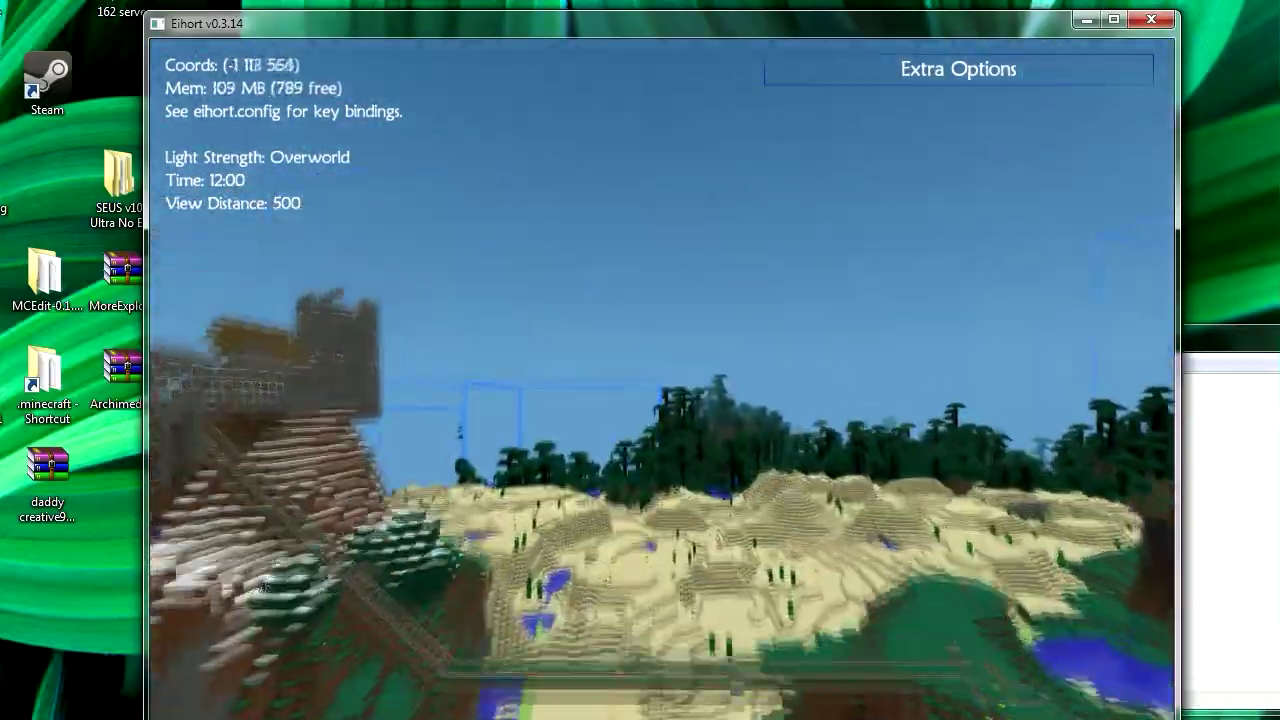
key(w)
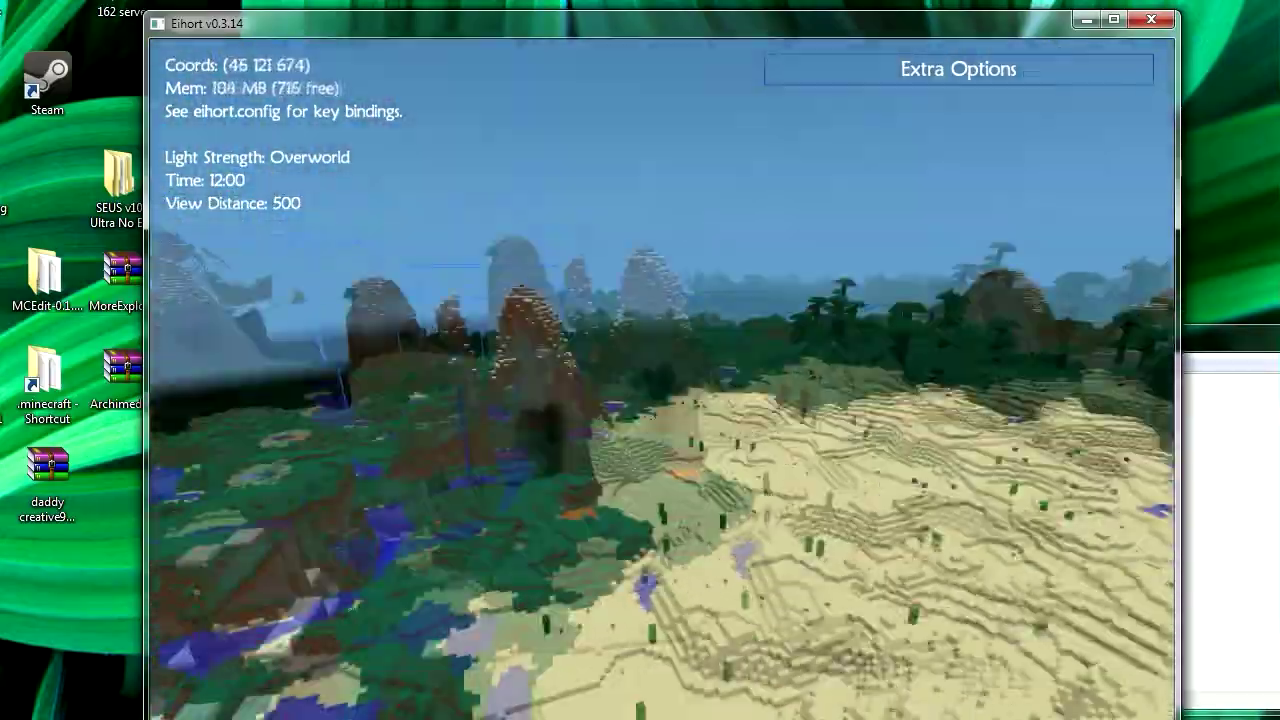
key(w)
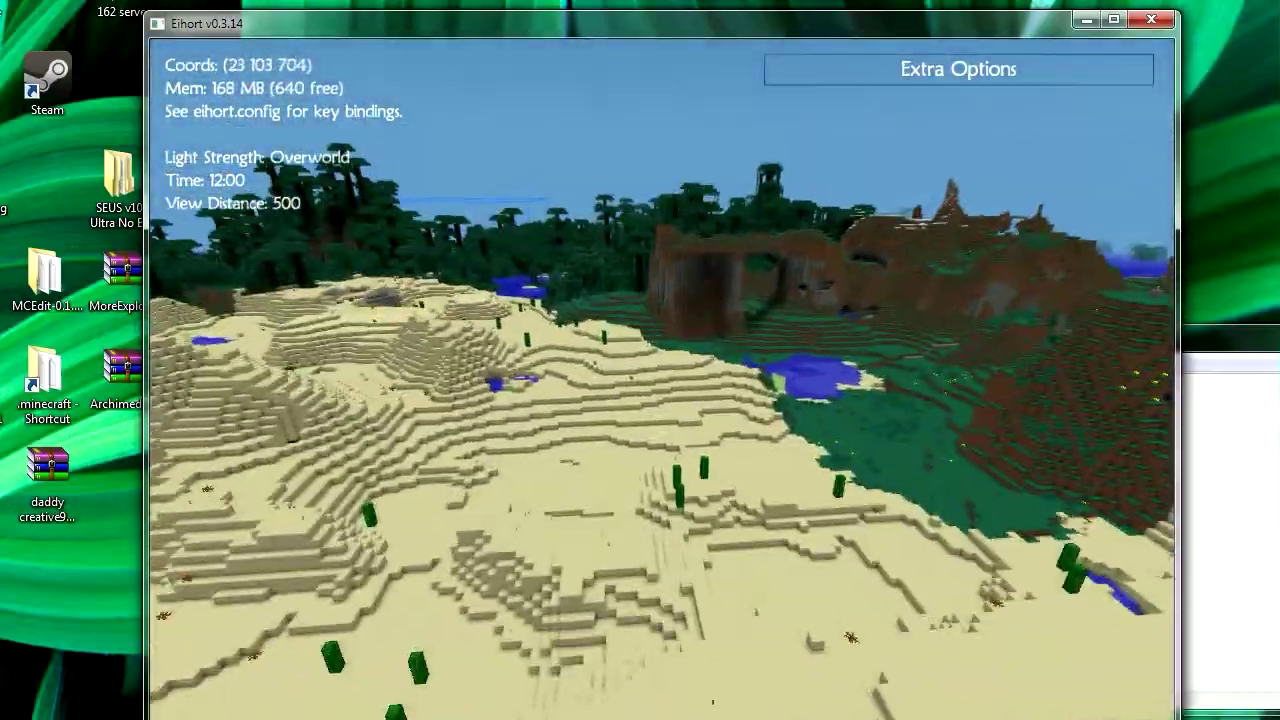
key(w)
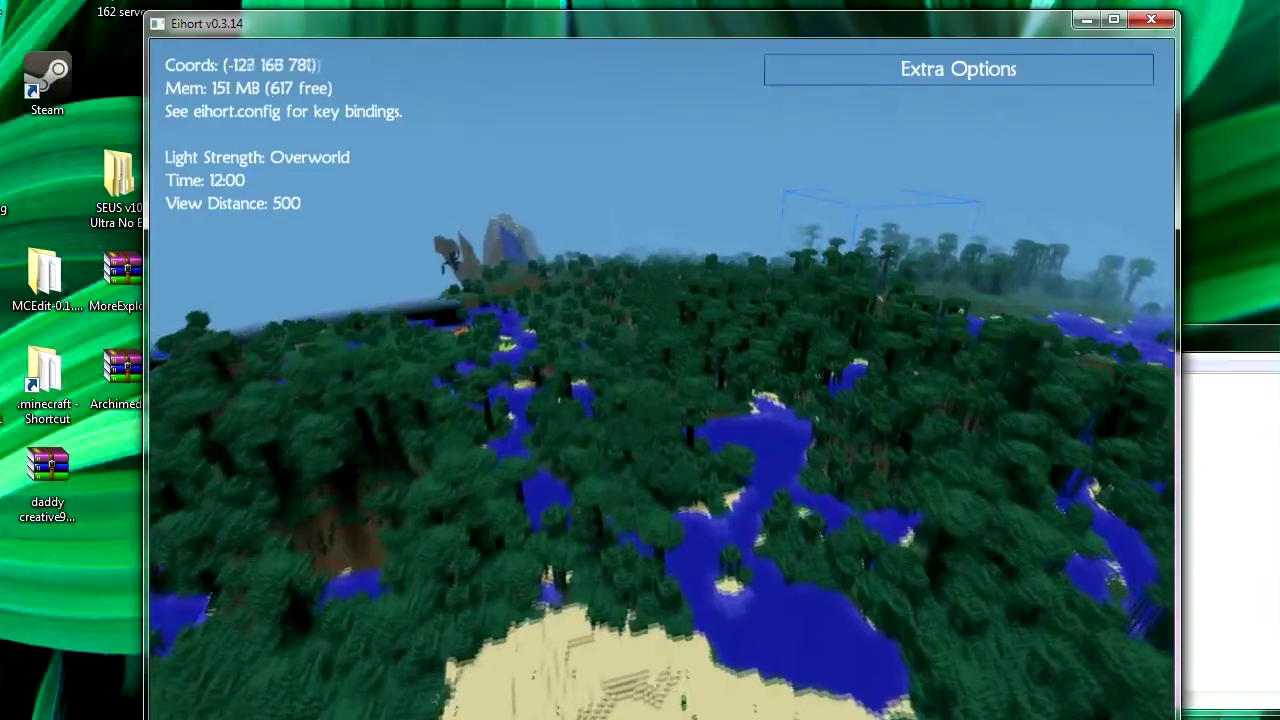
key(w)
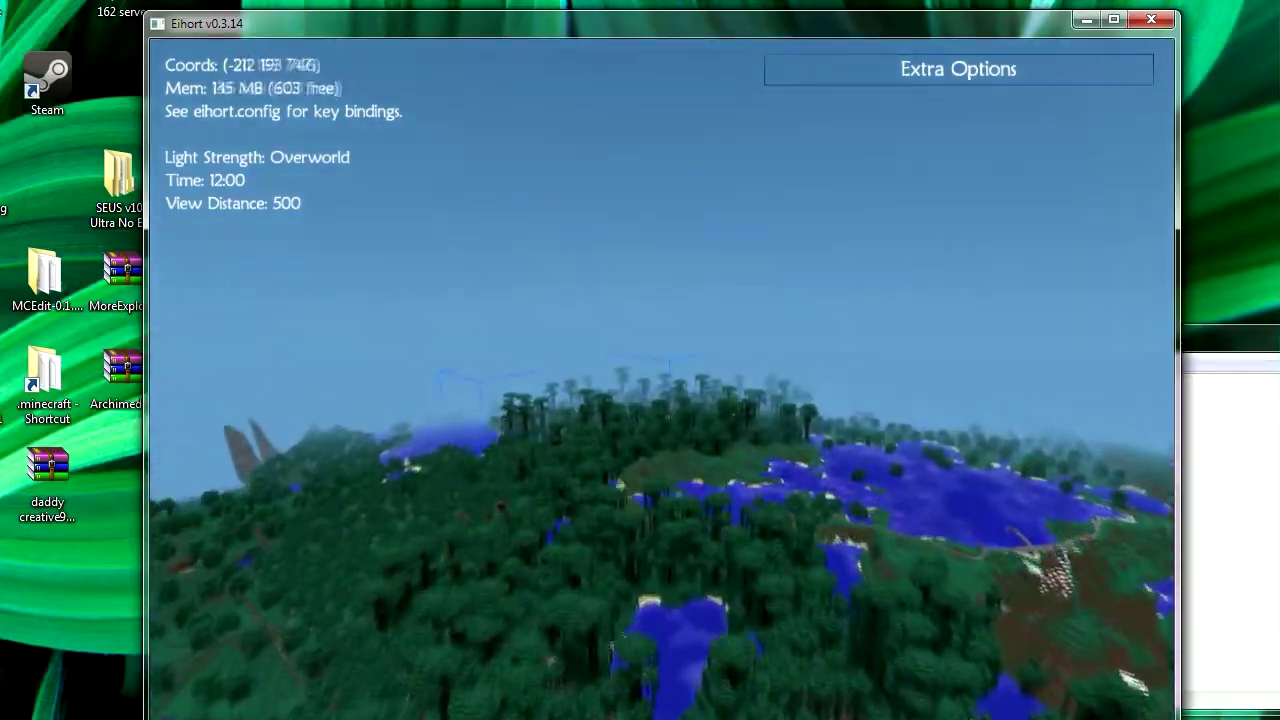
key(w)
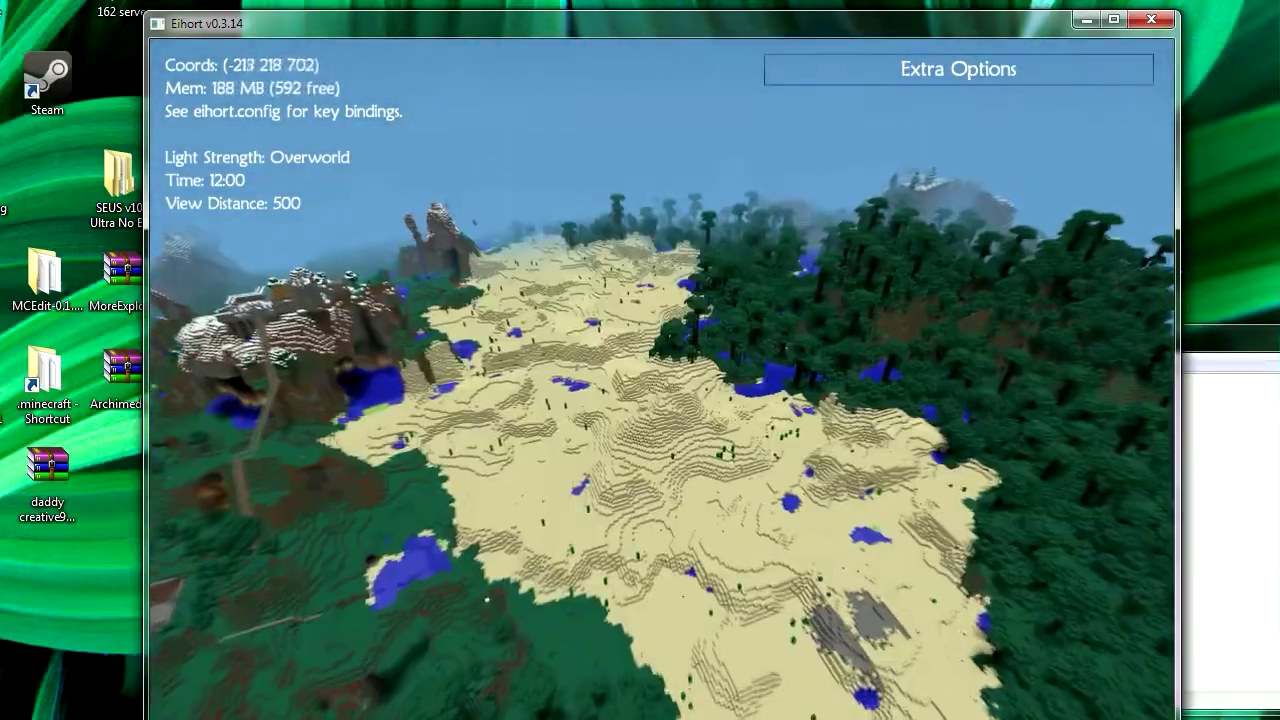
- Inspect the stone castle on the snowy mountain, the open quarry pit, and the farm and striped tower from the air
key(w)
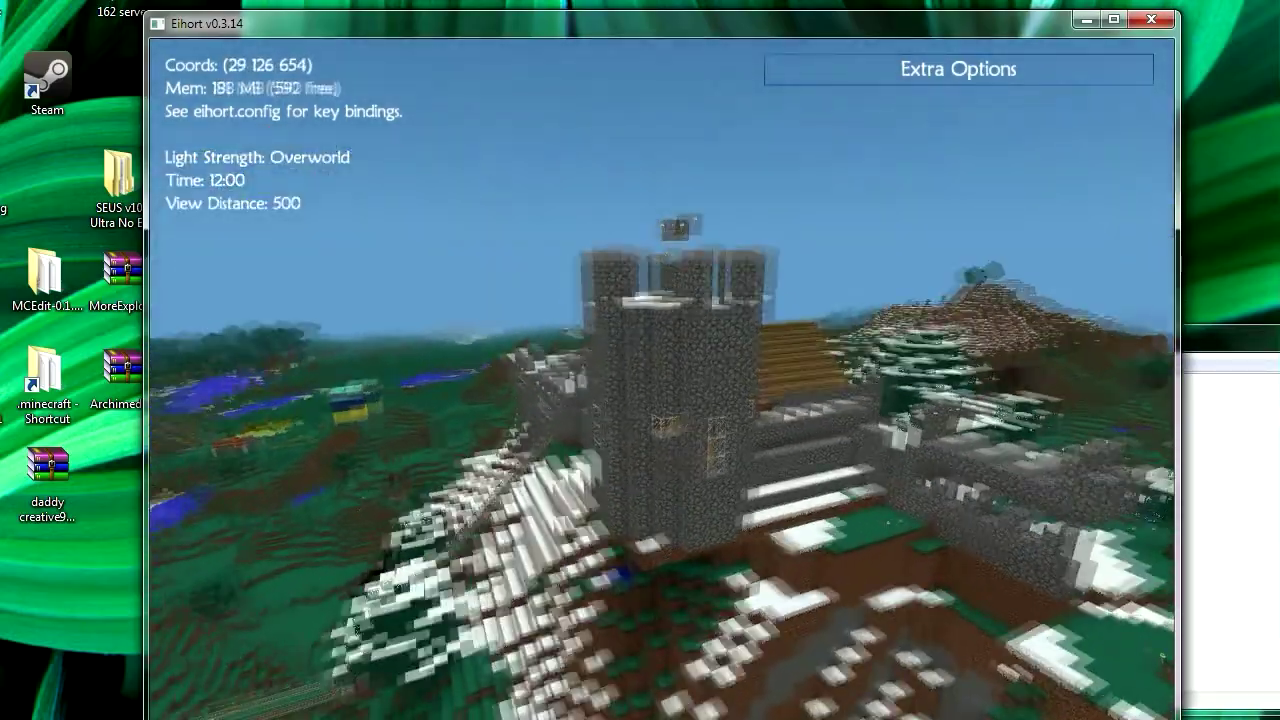
key(w)
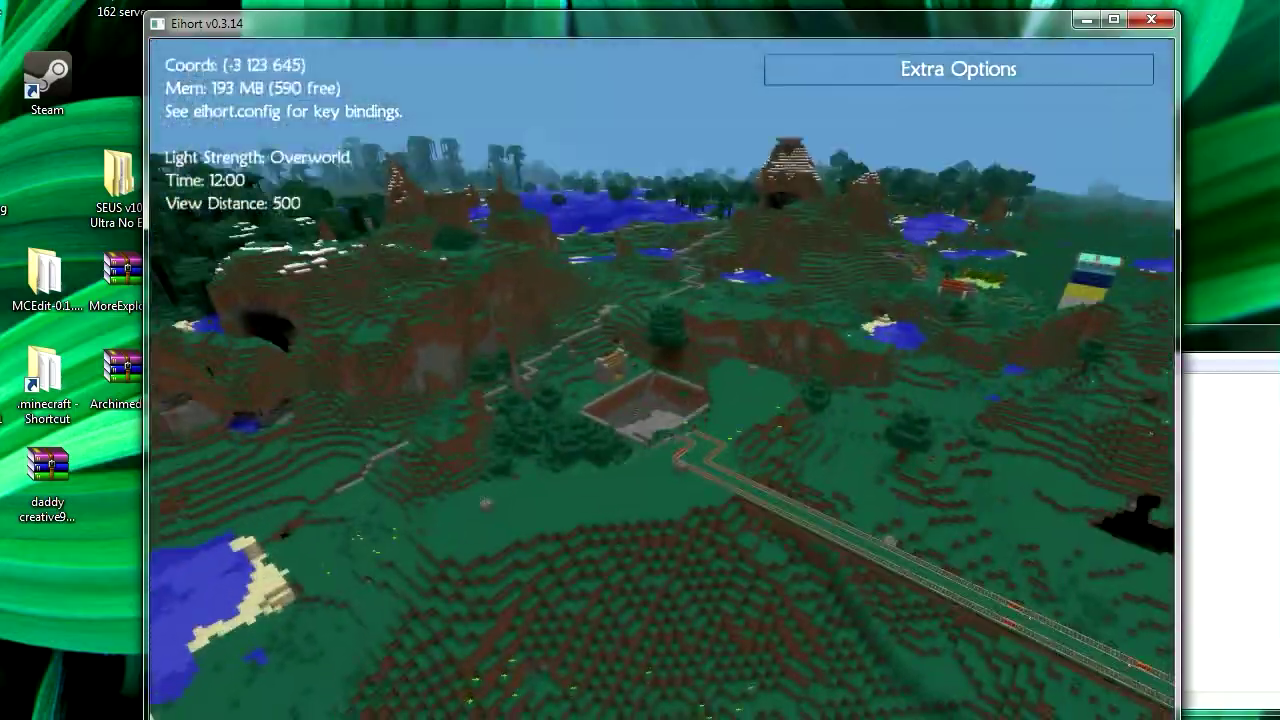
key(w)
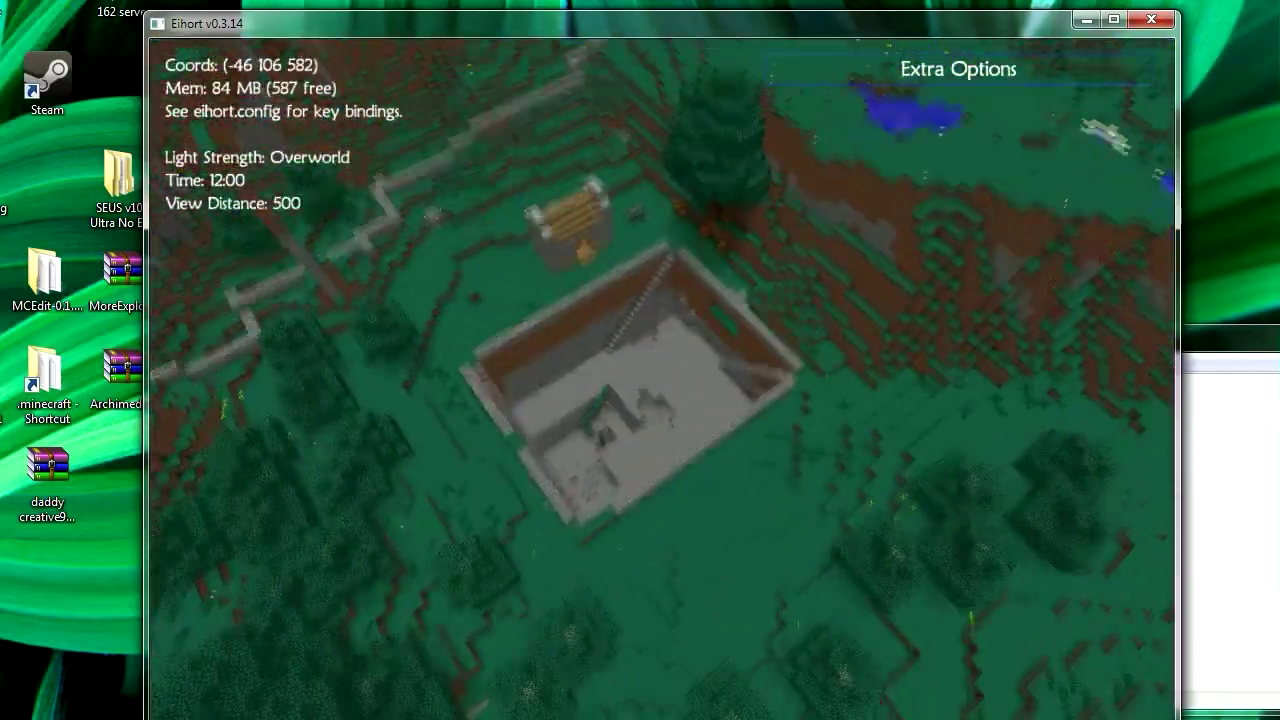
key(s)
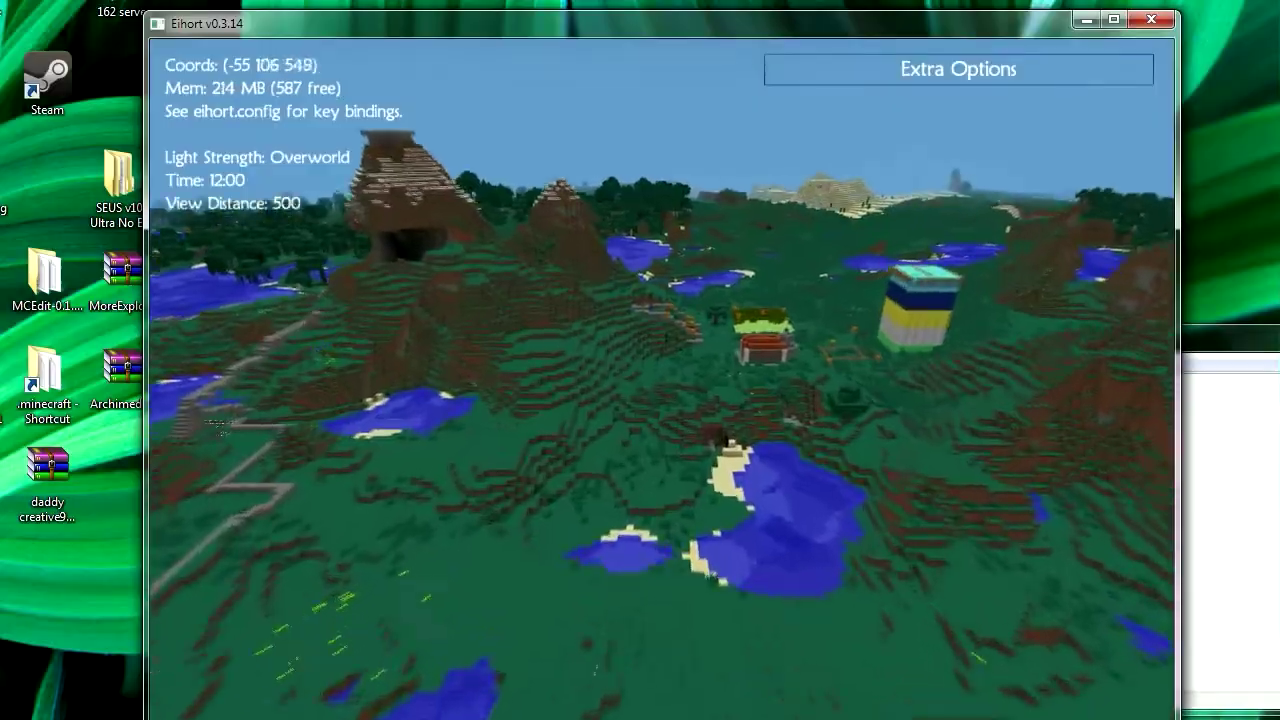
key(w)
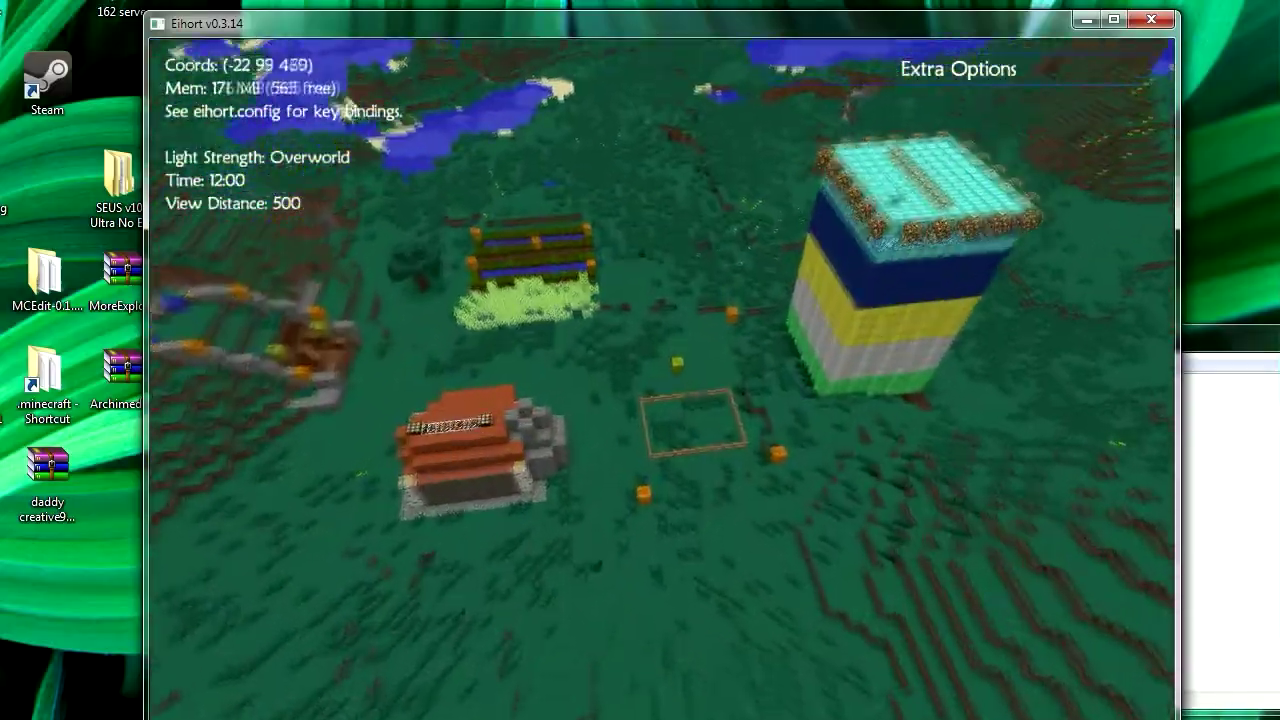
key(w)
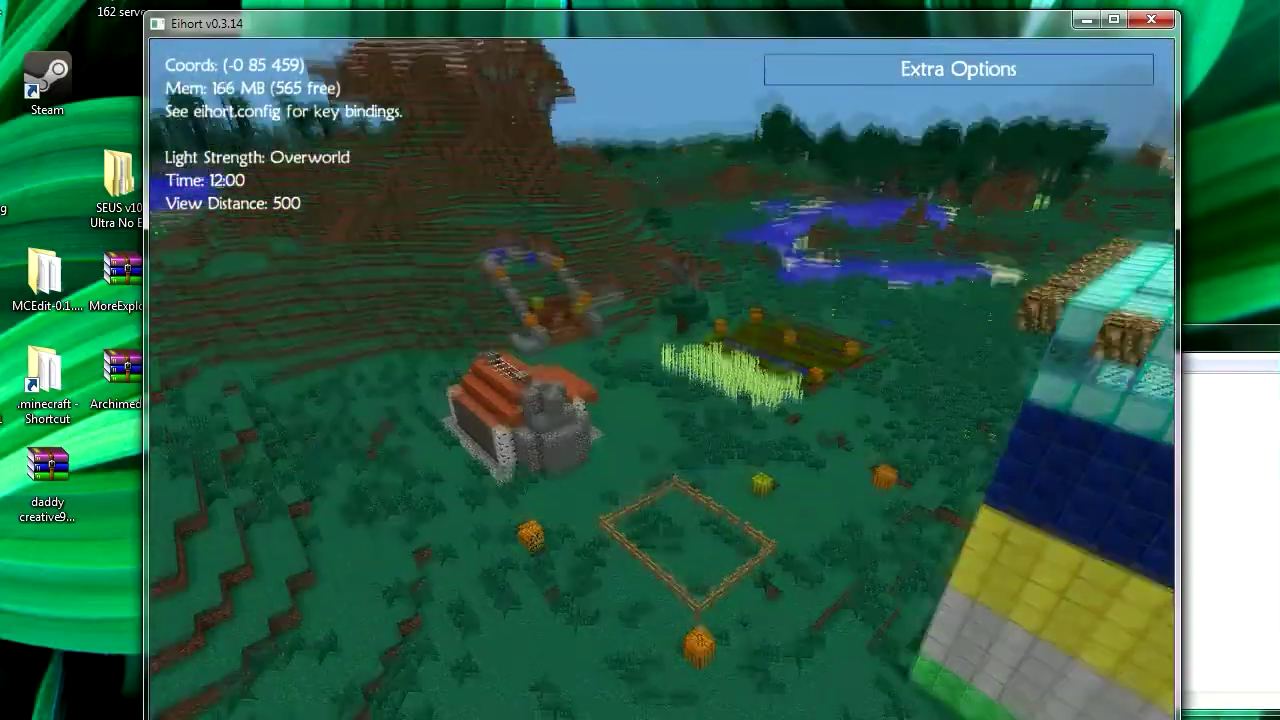
- Fly to the long, straight terrain cliff beside the snowy mountains and examine it up close
key(w)
key(d)
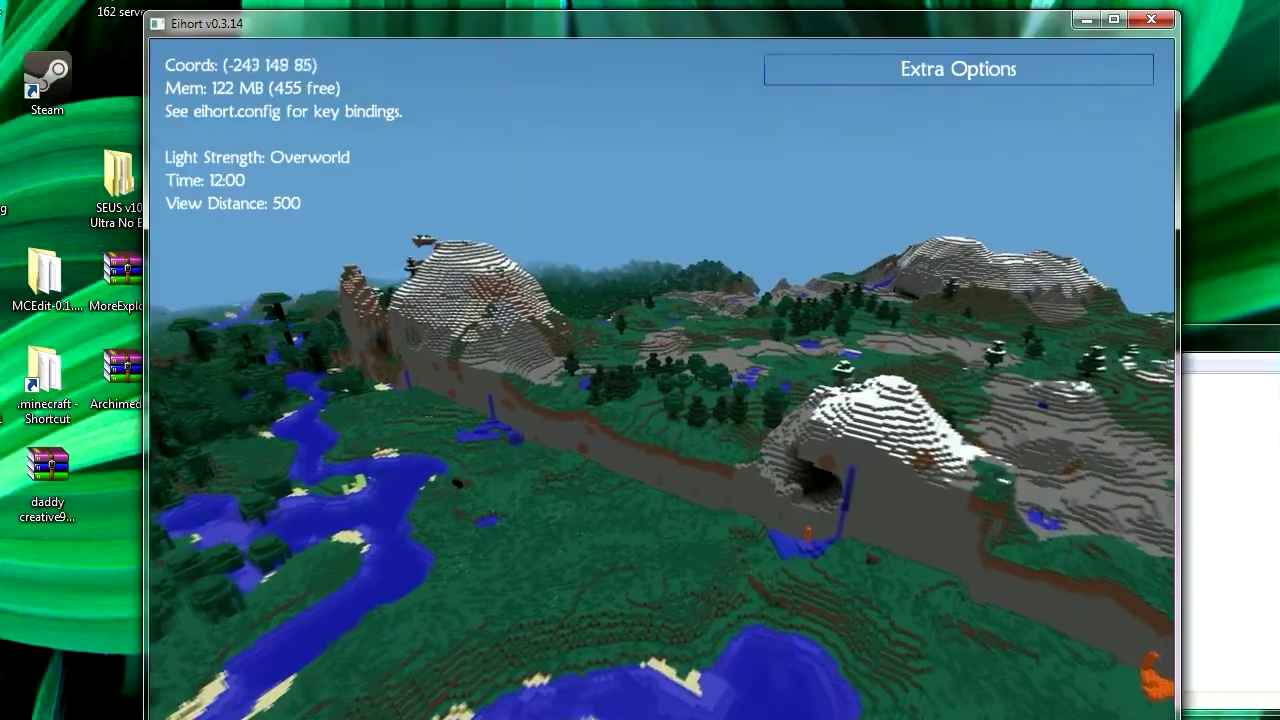
key(w)
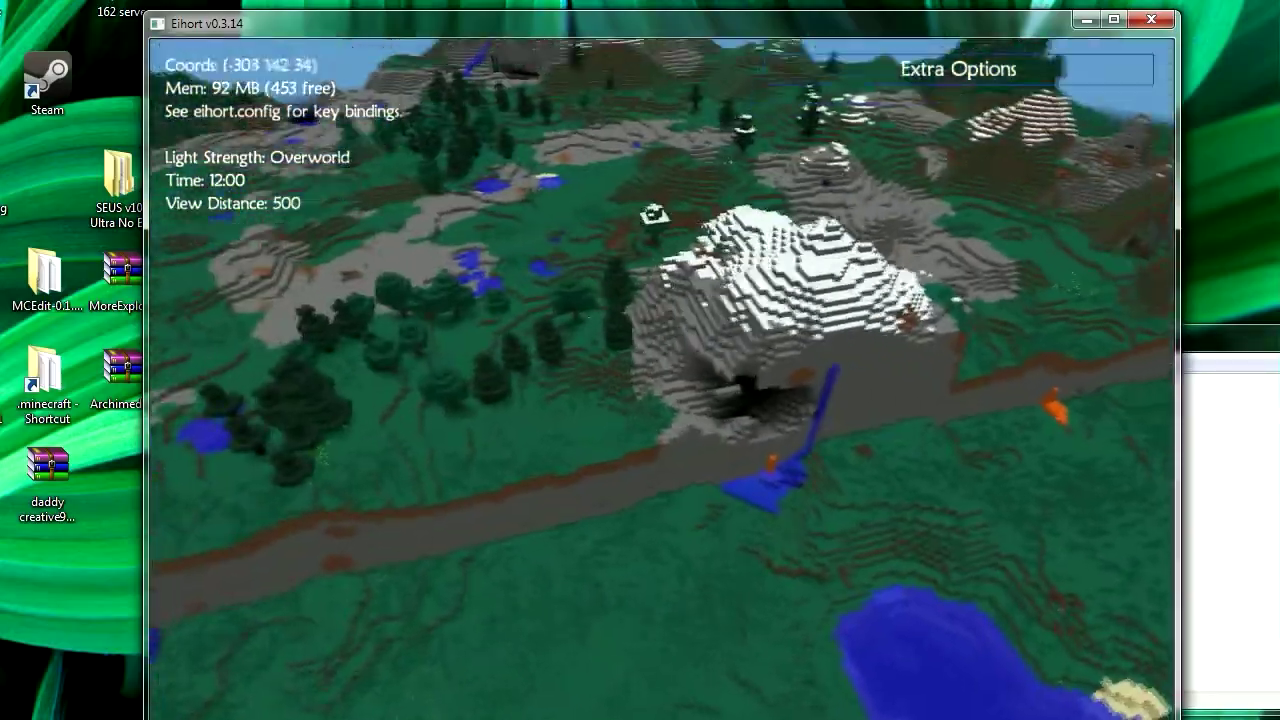
key(w)
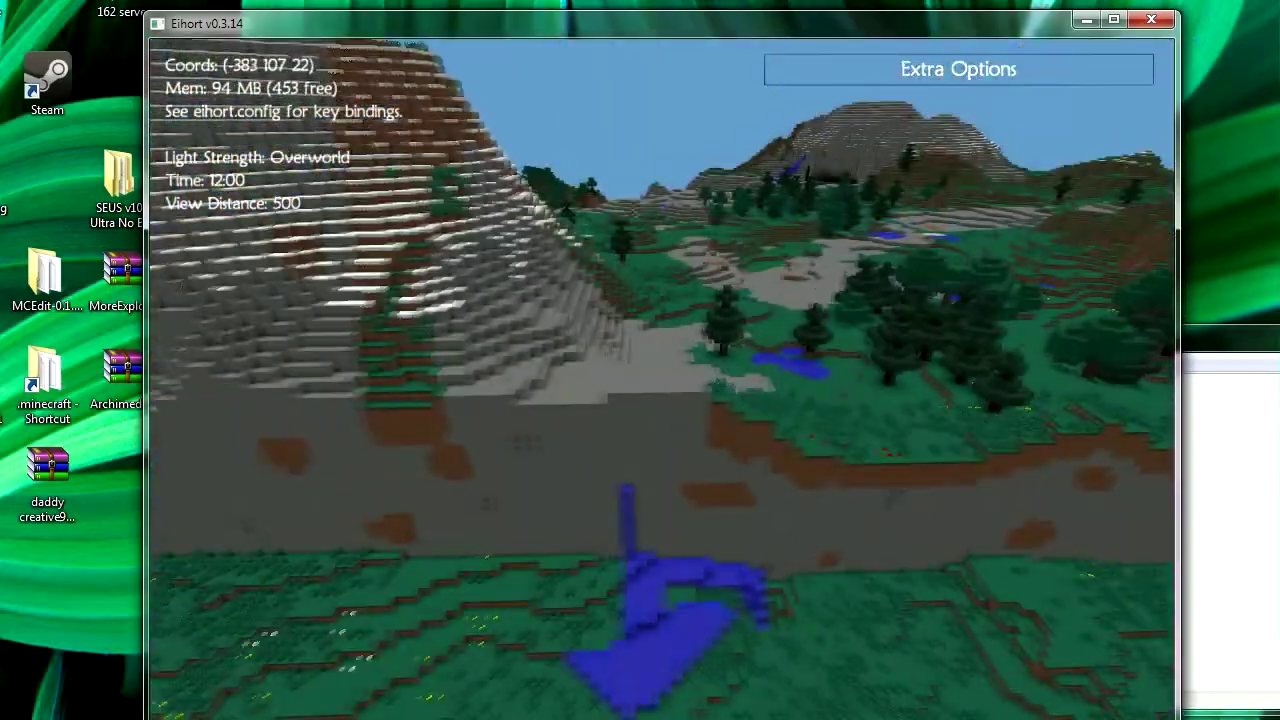
- Inspect the exposed rock face and the cave mountain along the terrain cliff, and fly on to the map's edge
key(w)
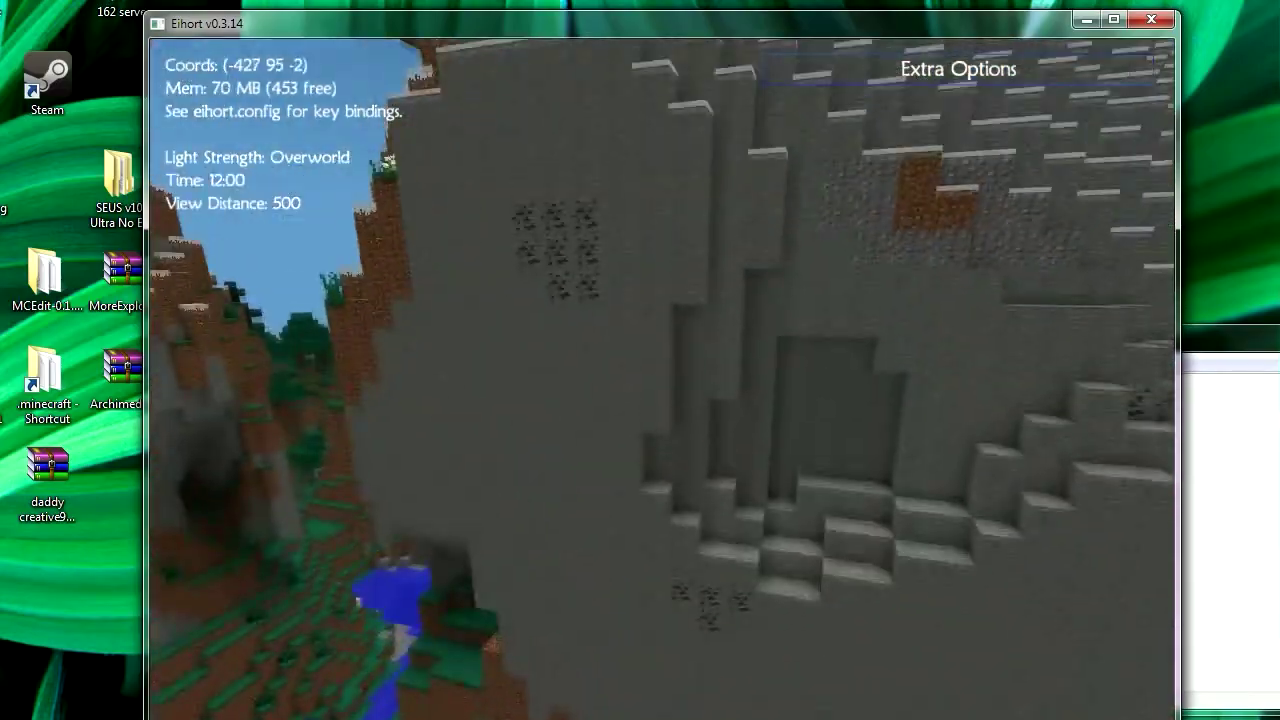
key(w)
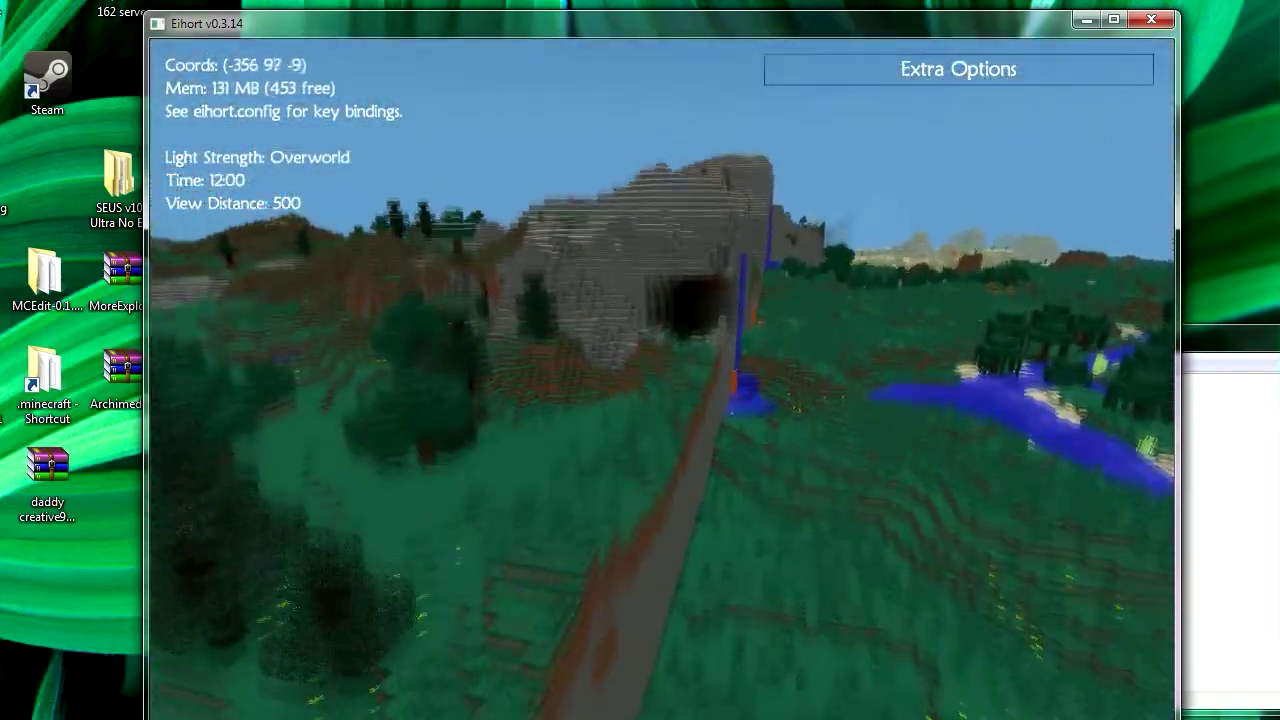
key(w)
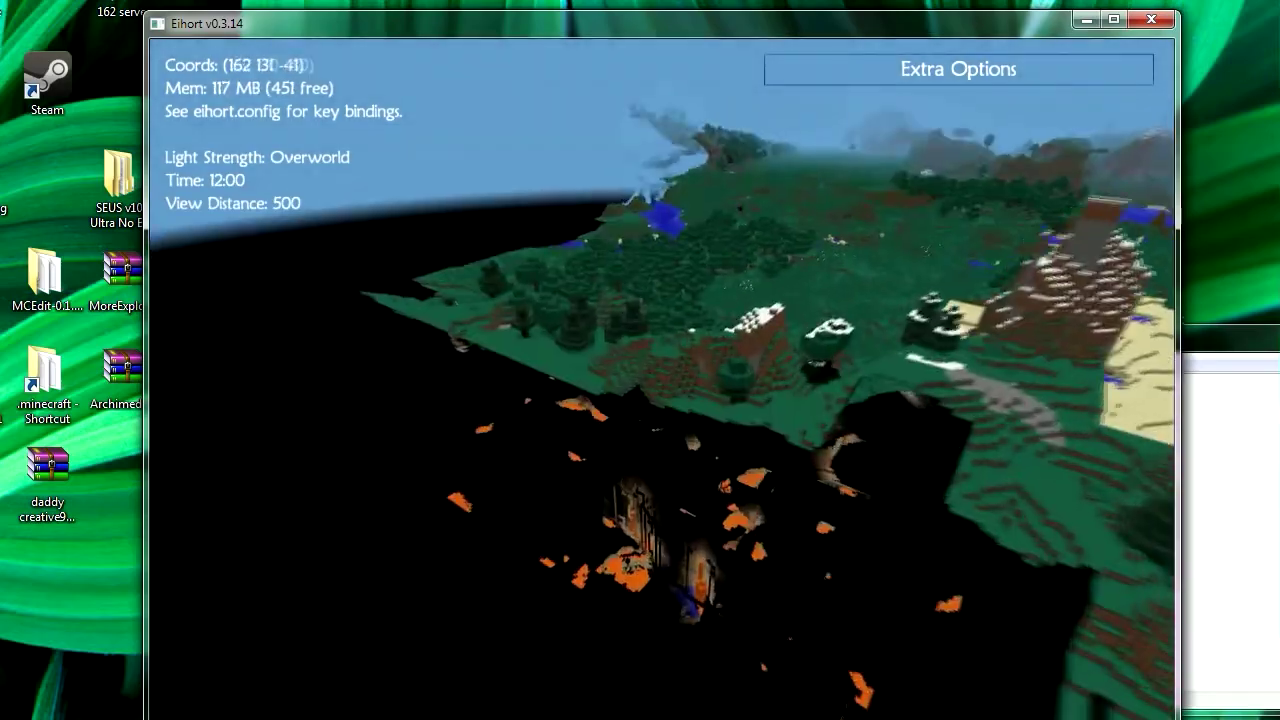
- Fly from the map's edge across the desert, the lake-dotted plains and the snow-capped hills to survey them from above
key(w)
key(w)
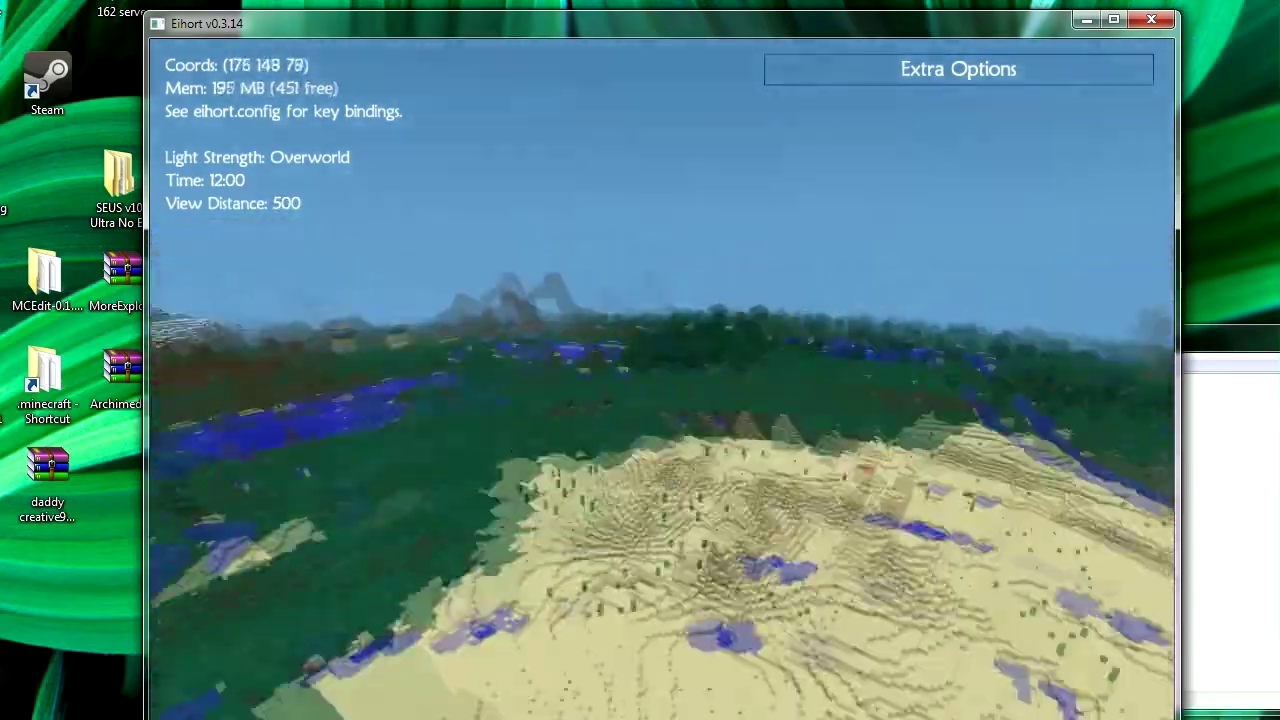
key(w)
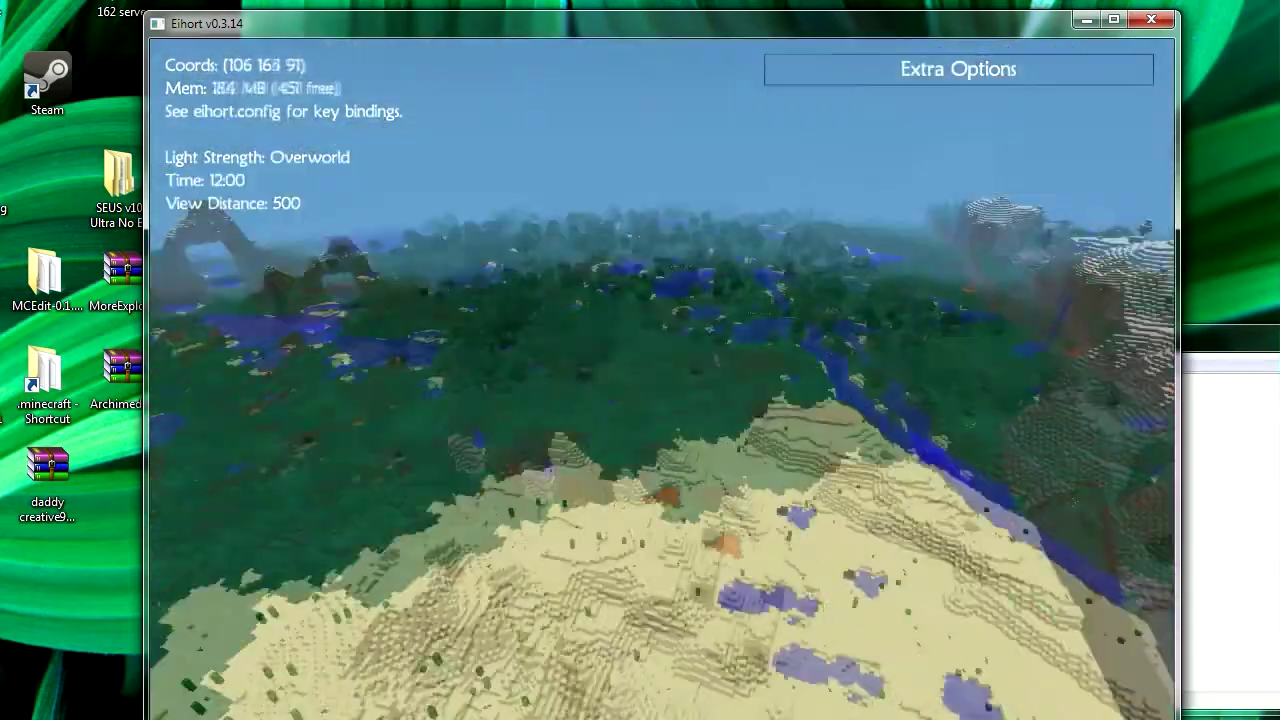
key(w)
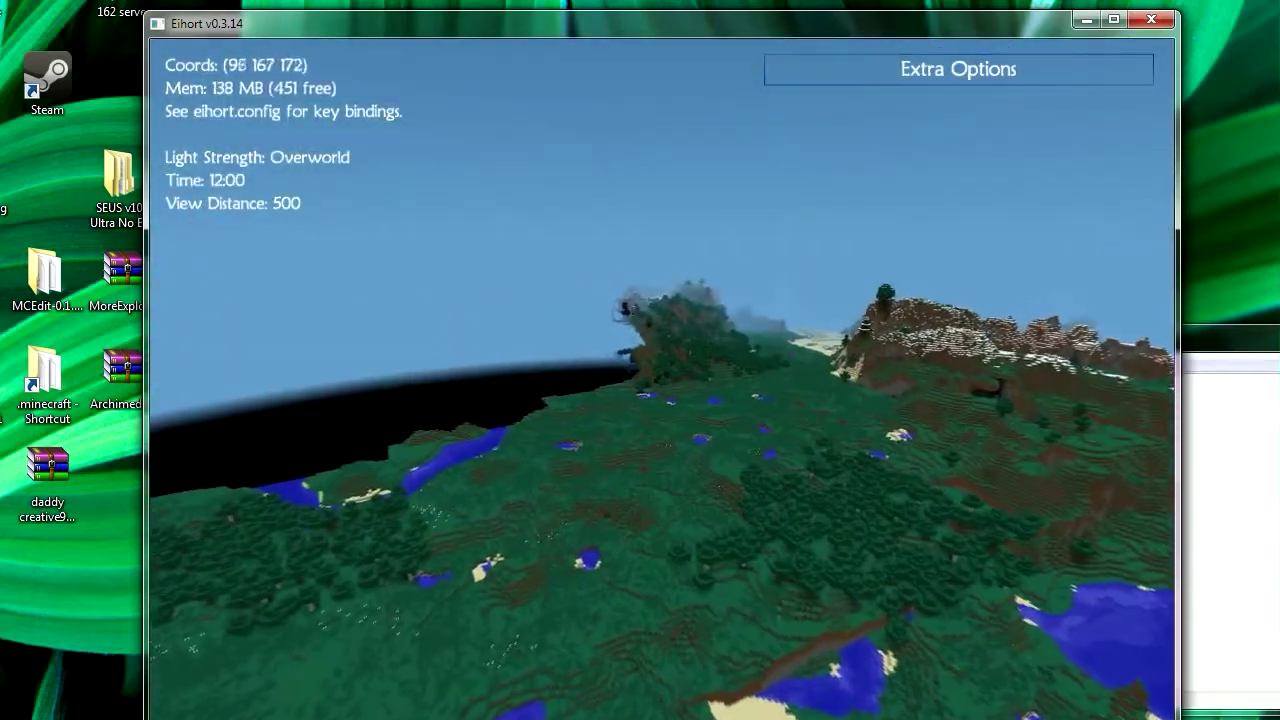
key(w)
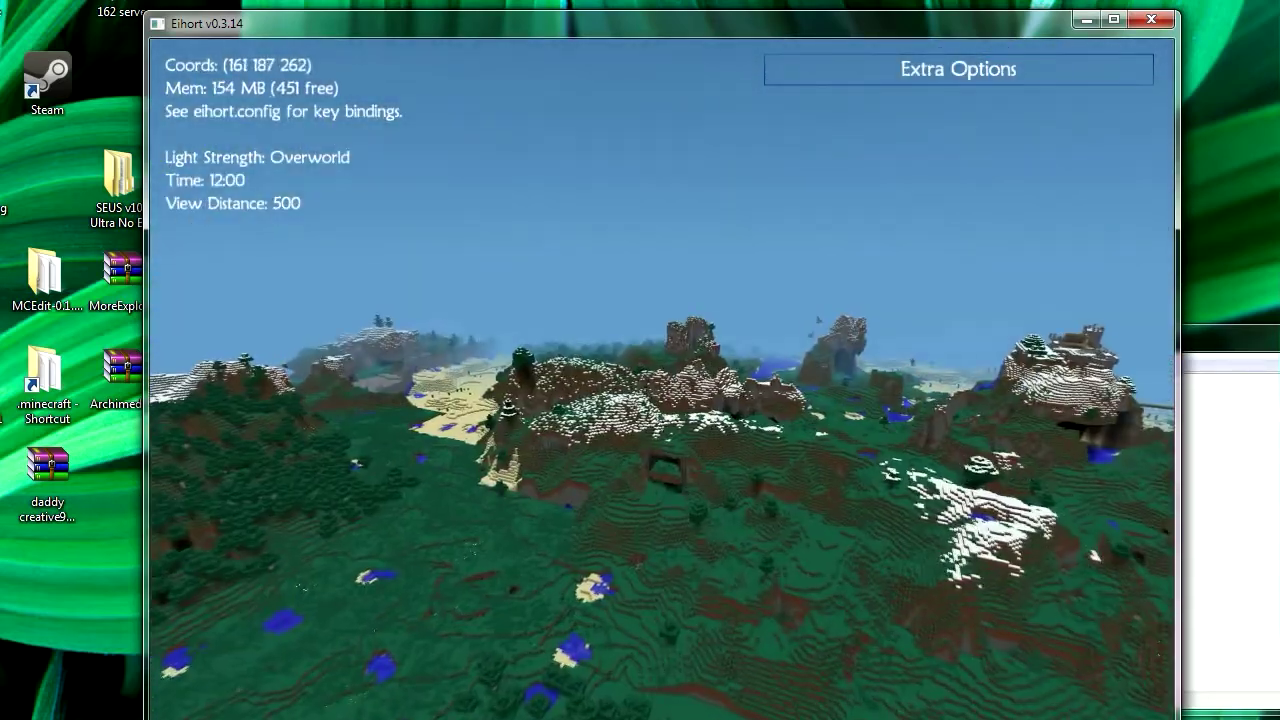
- Dive below the surface near the snowy hills and highlight the Diamond blocks
key(w)
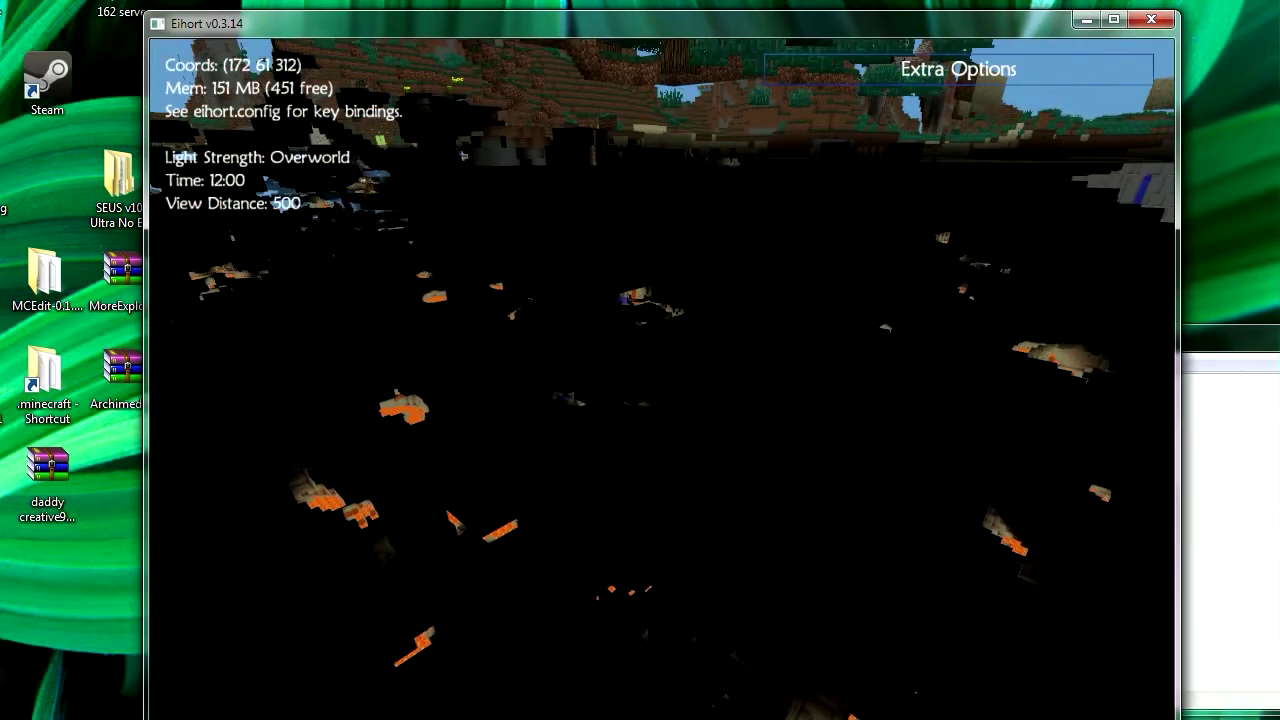
click(917, 80)
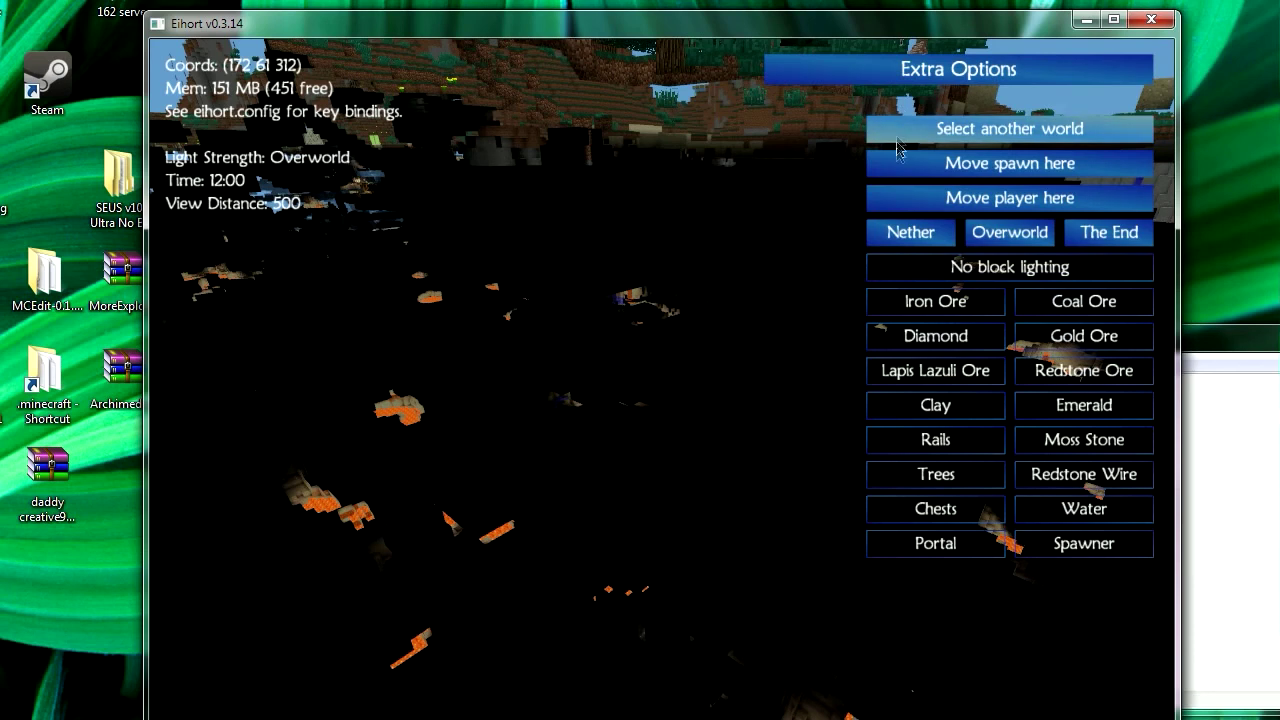
click(888, 338)
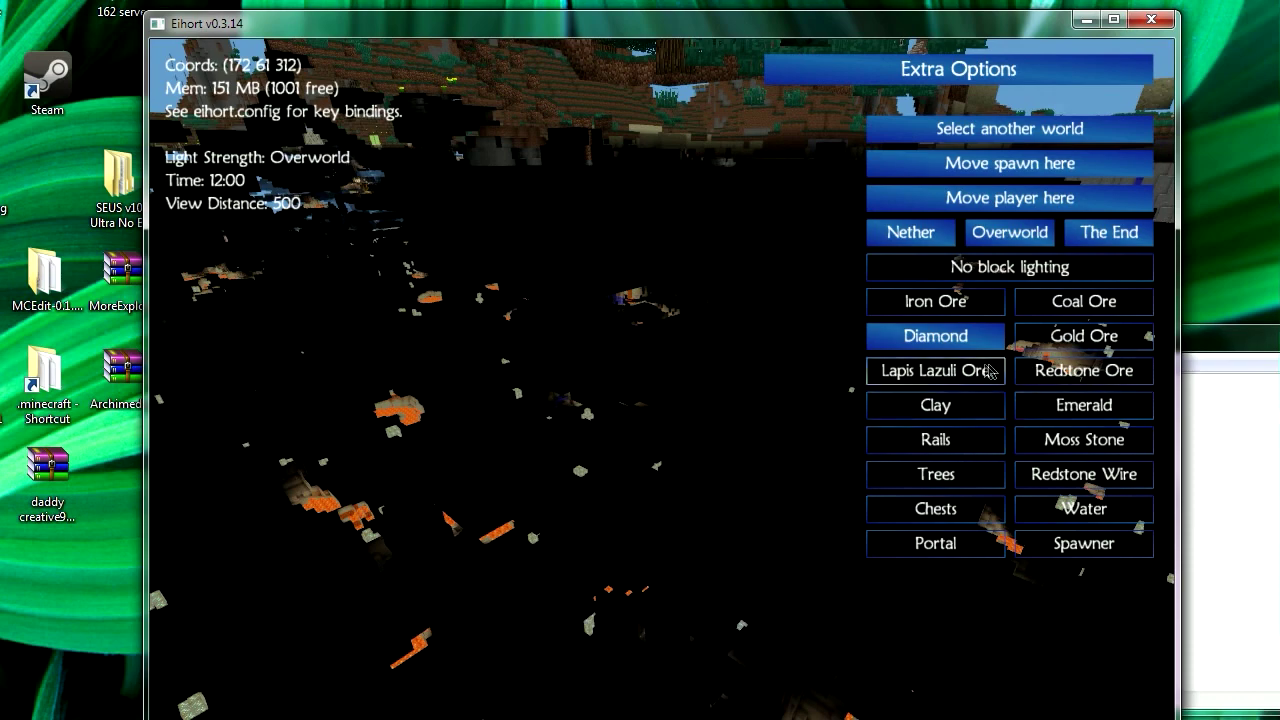
- Fly among the underground diamond deposits and lava caverns, and highlight Rails as well
drag(733, 342, 795, 314)
key(w)
key(w)
key(w)
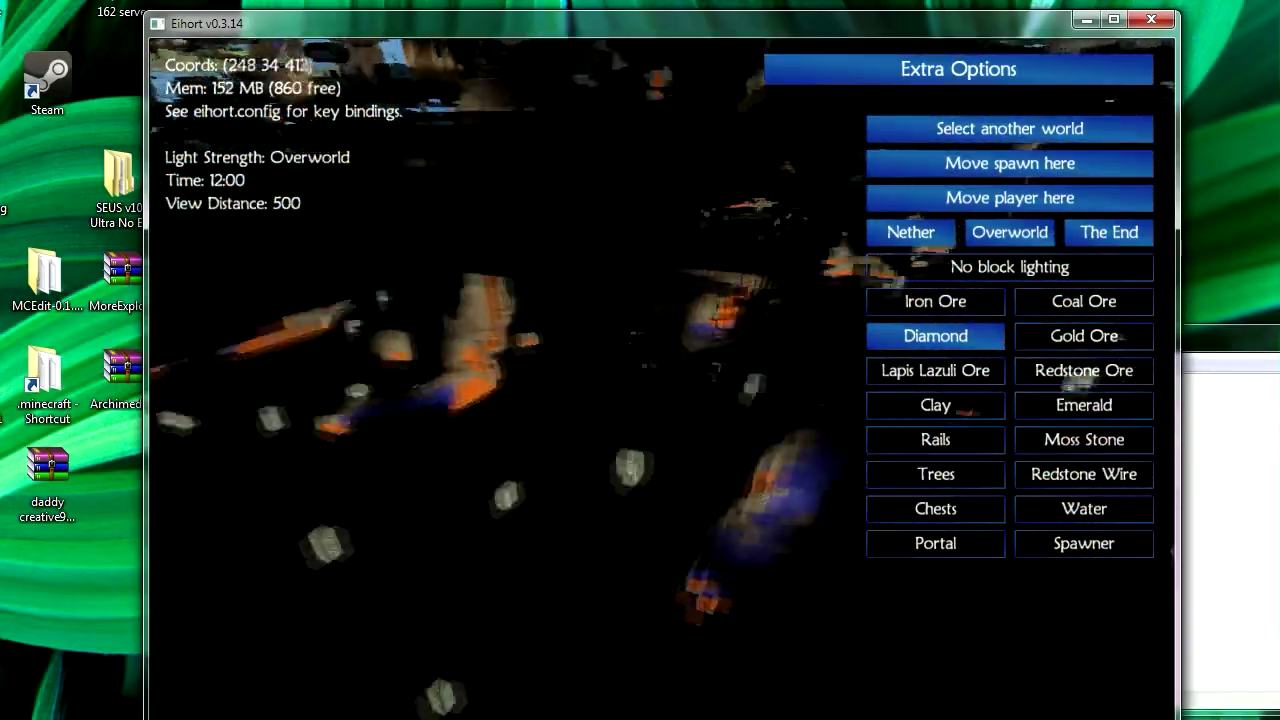
key(d)
key(w)
key(d)
key(w)
key(s)
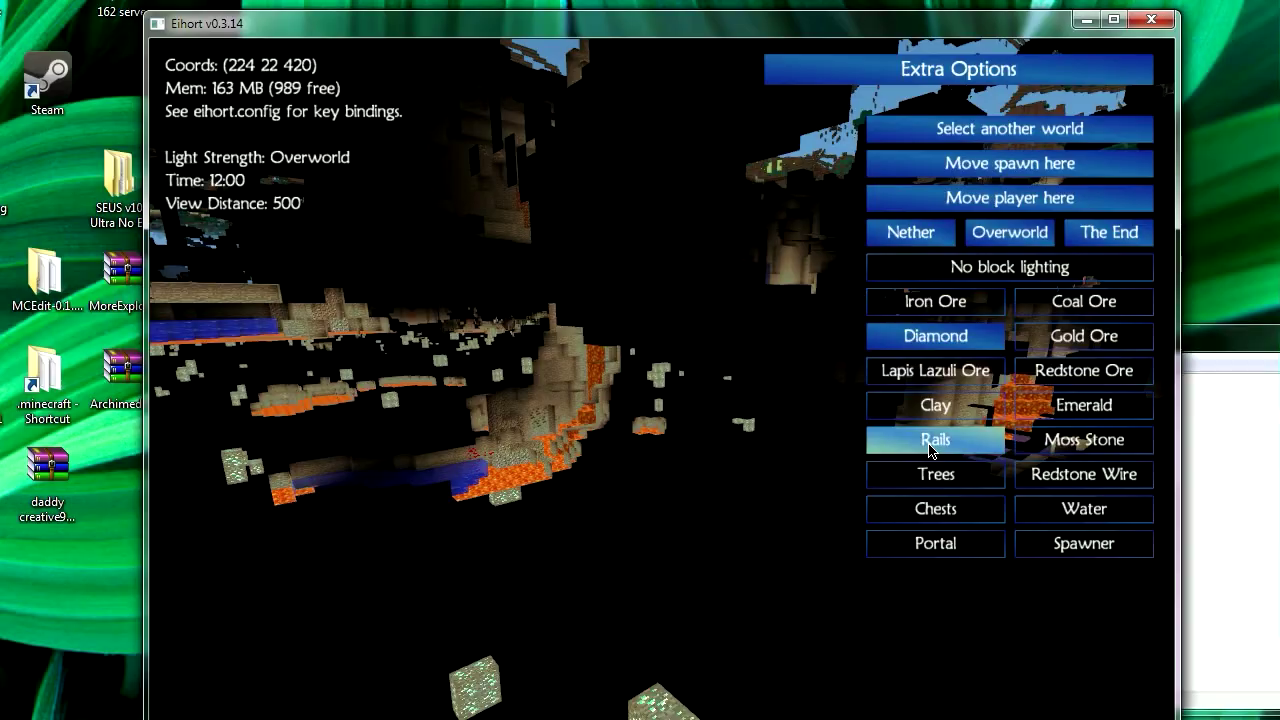
- Fly underground past the lava caverns and diamond deposits to the abandoned mineshaft
key(w)
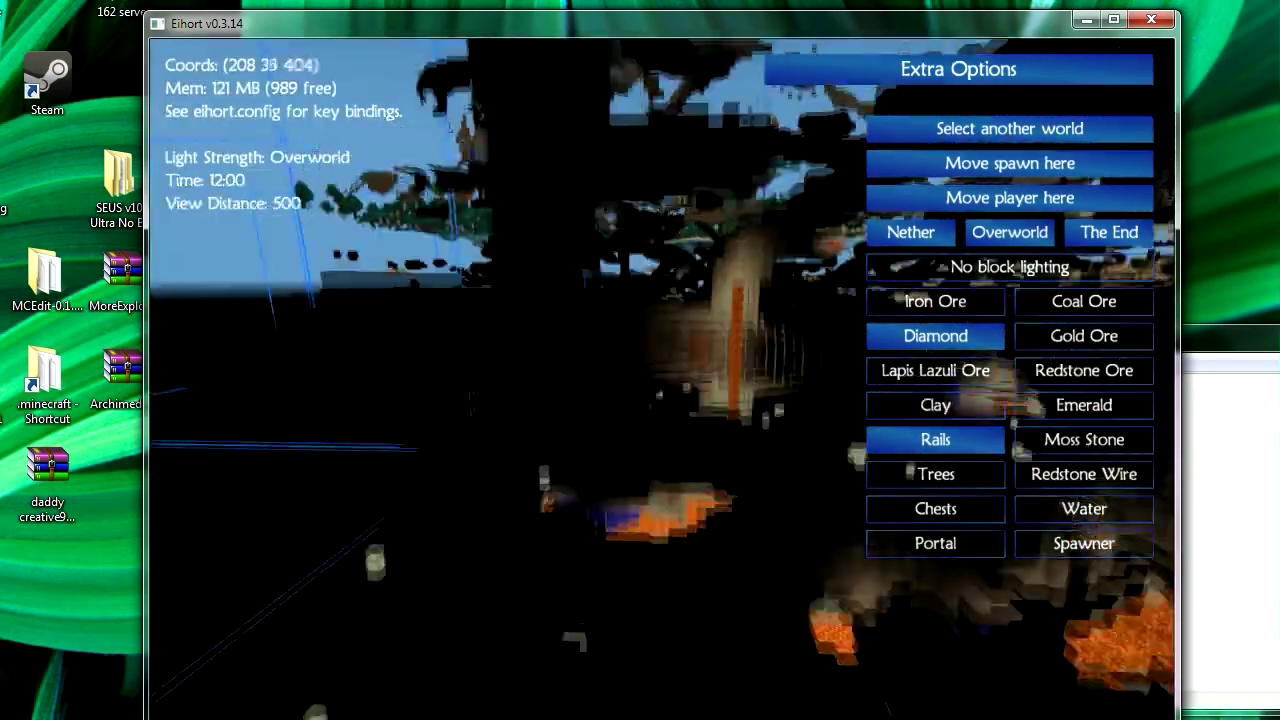
key(w)
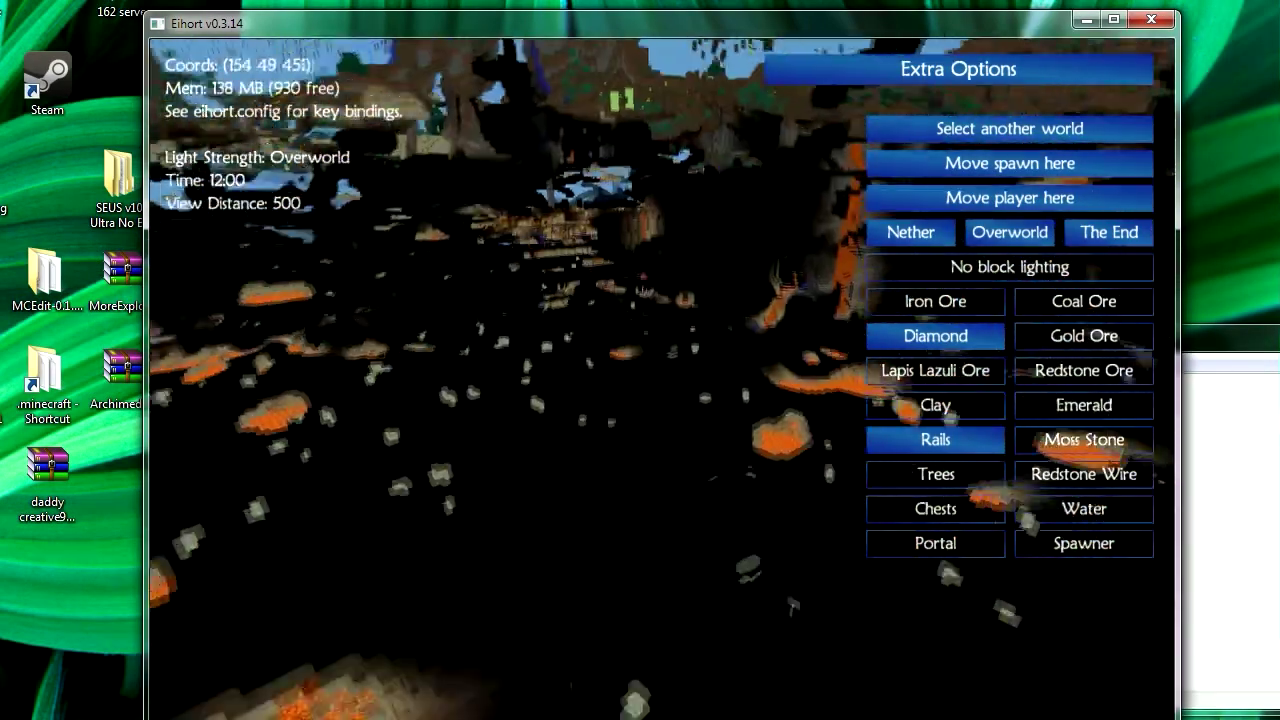
key(w)
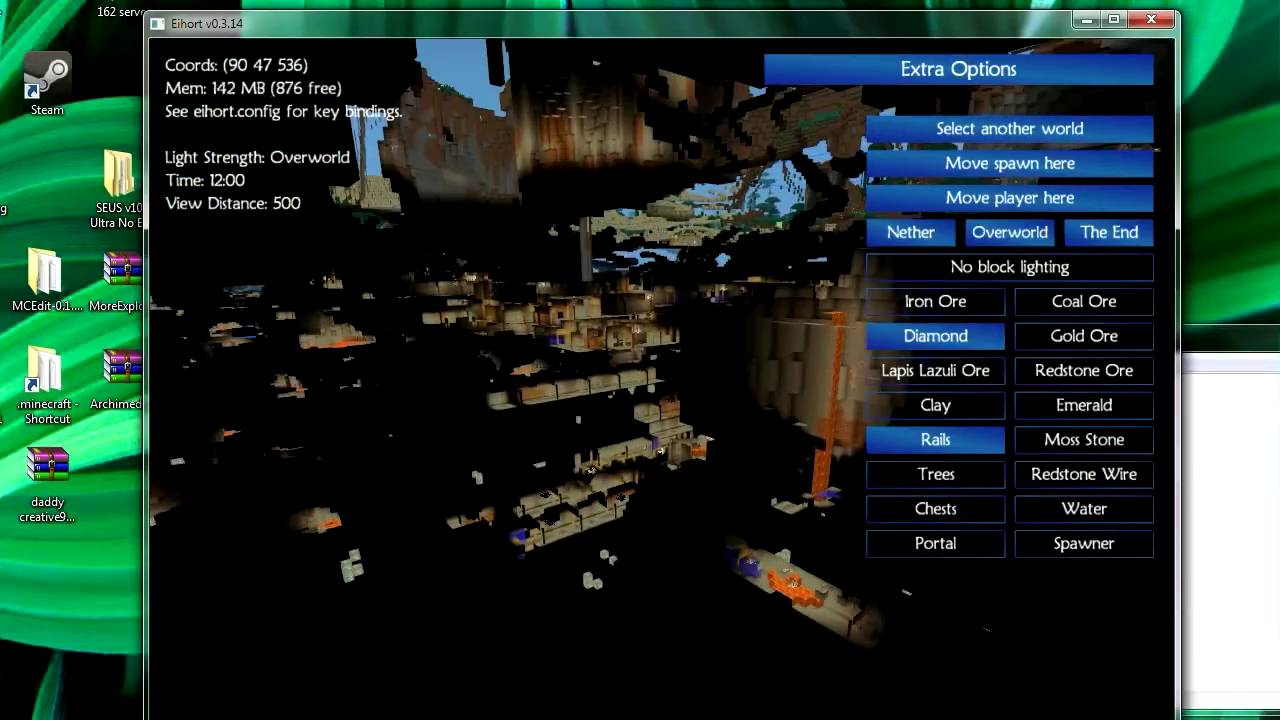
key(w)
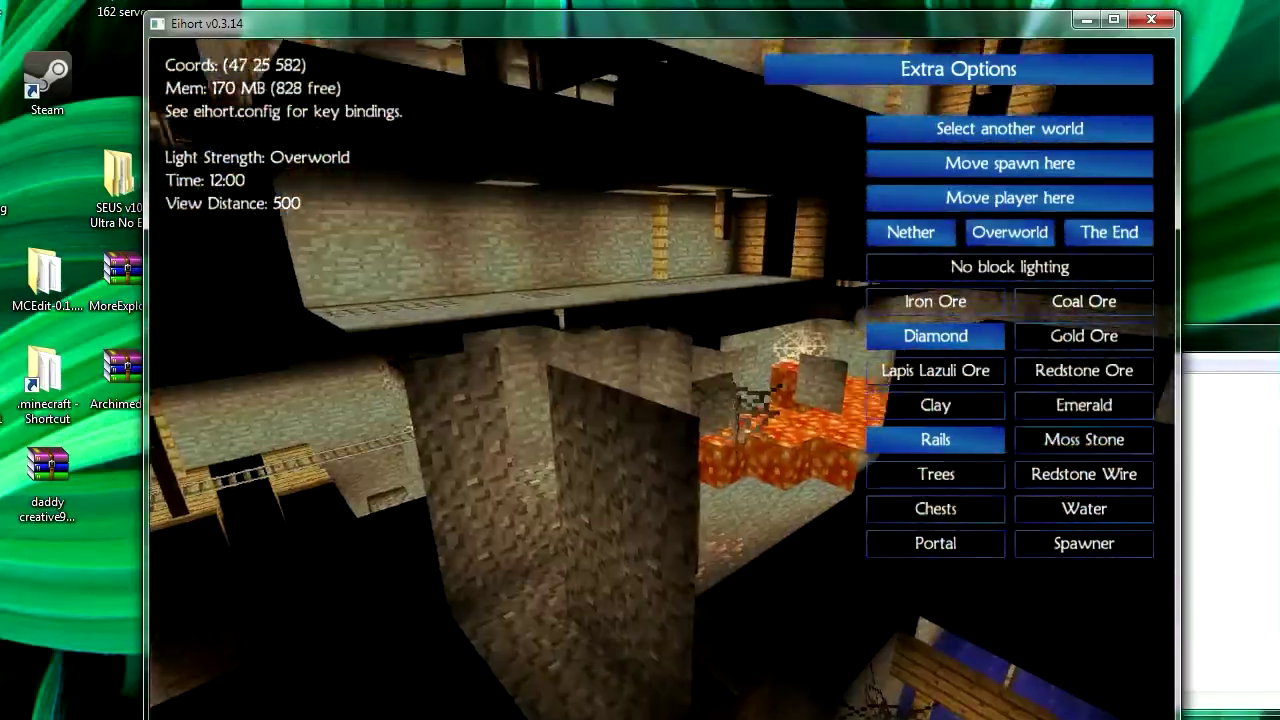
- Examine the mineshaft's rail-lined corridors, wooden supports and torch, along with the diamond blocks beneath them
key(space)
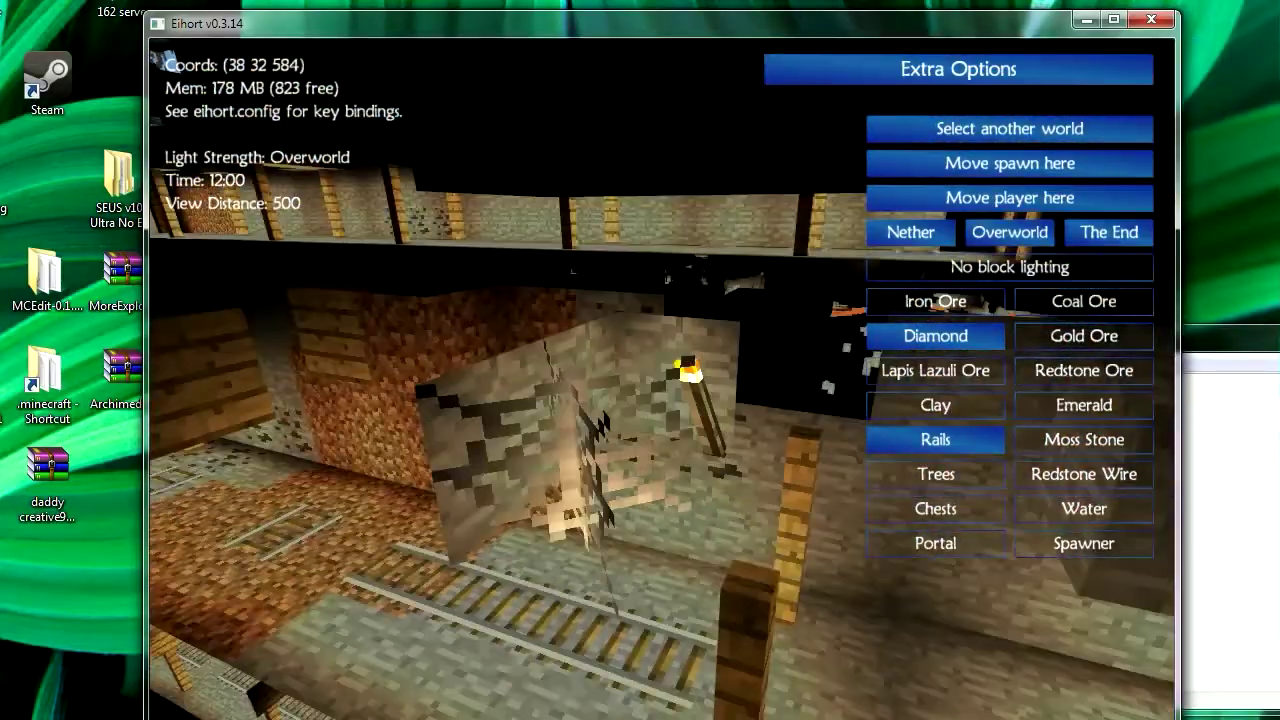
key(w)
key(w)
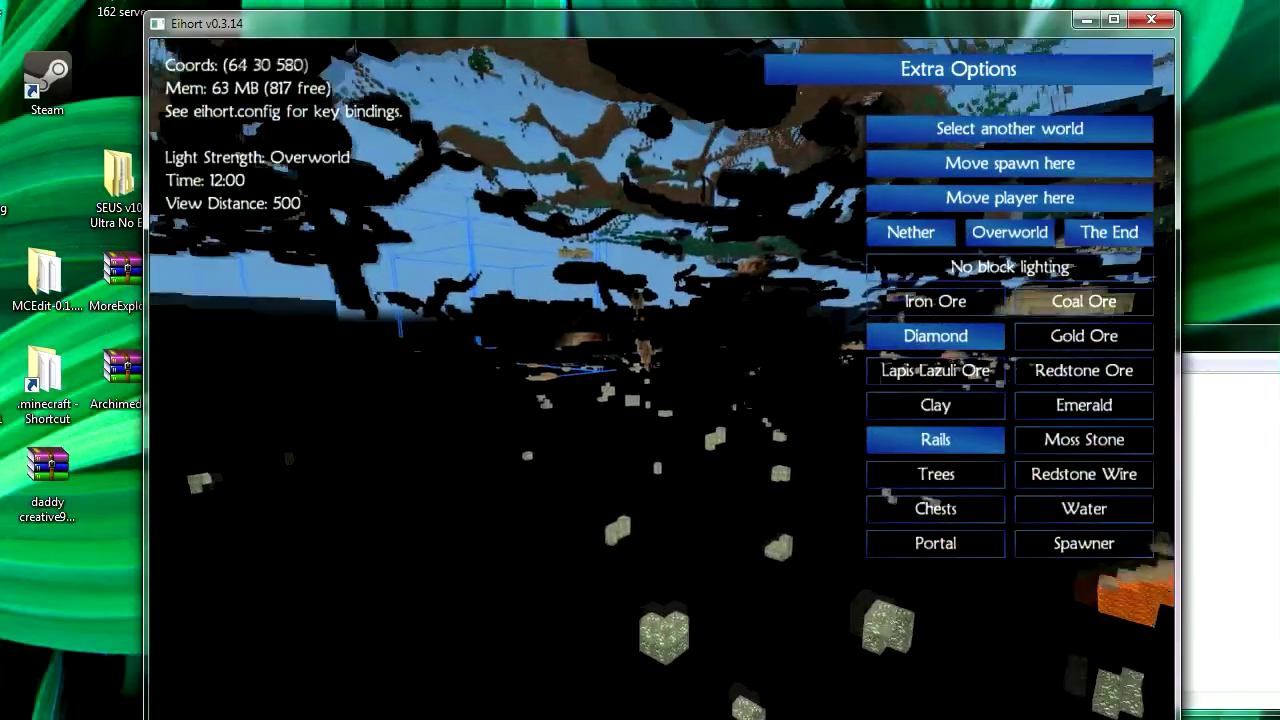
key(w)
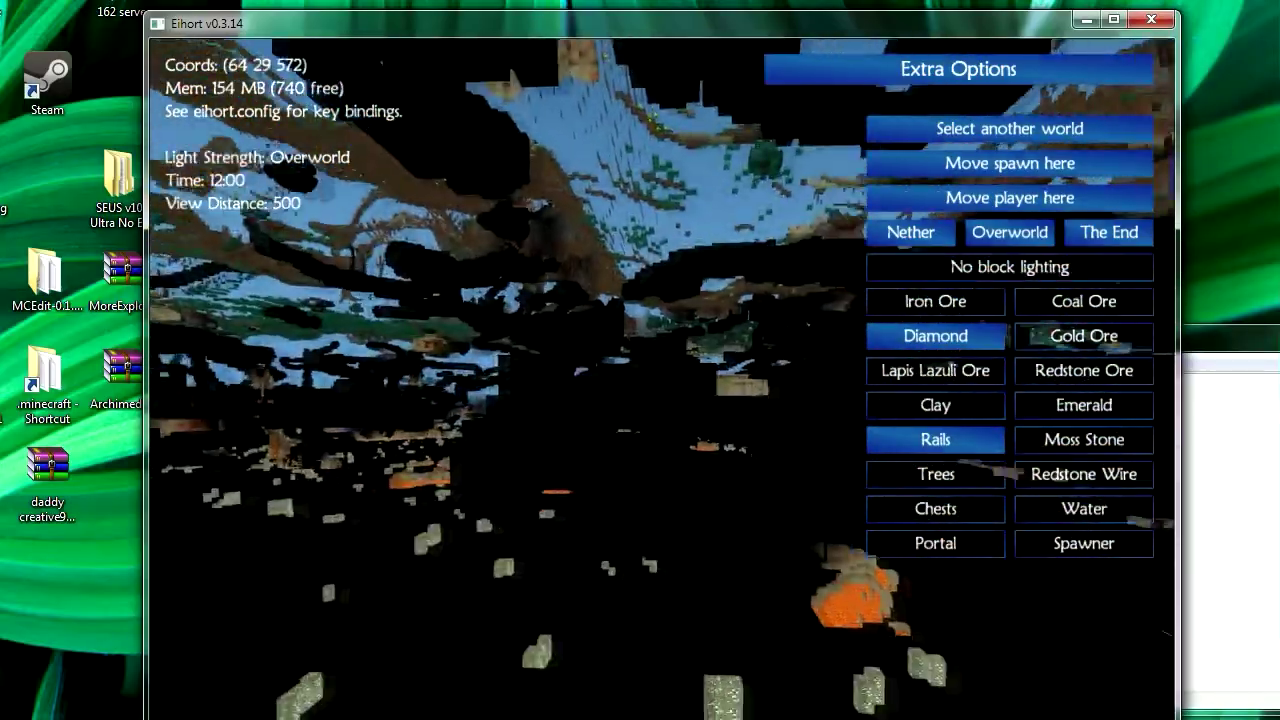
key(s)
key(w)
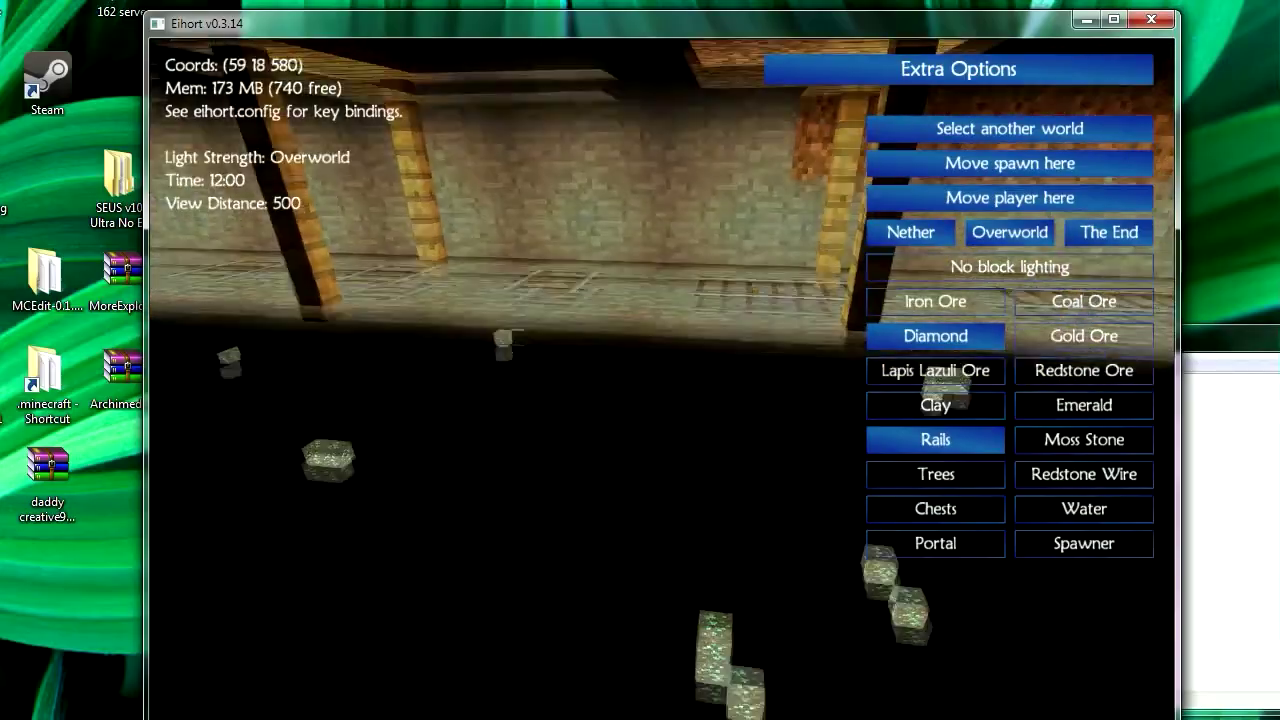
key(w)
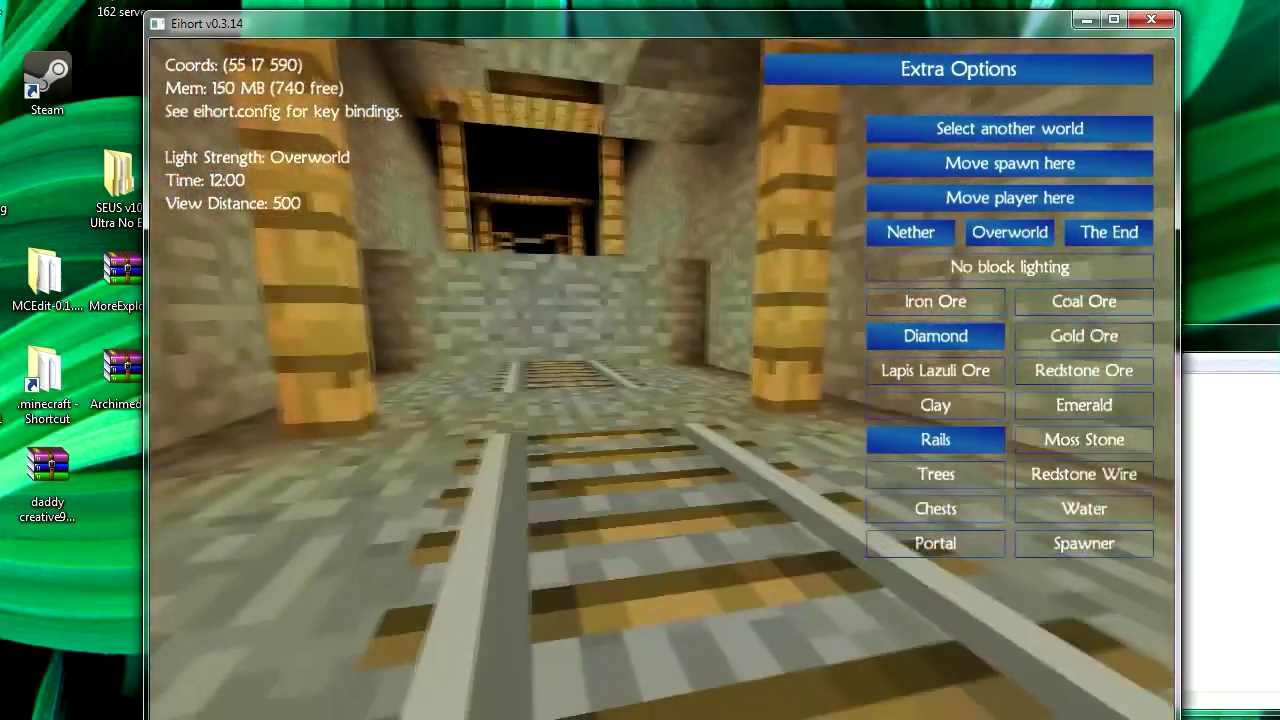
key(w)
key(w)
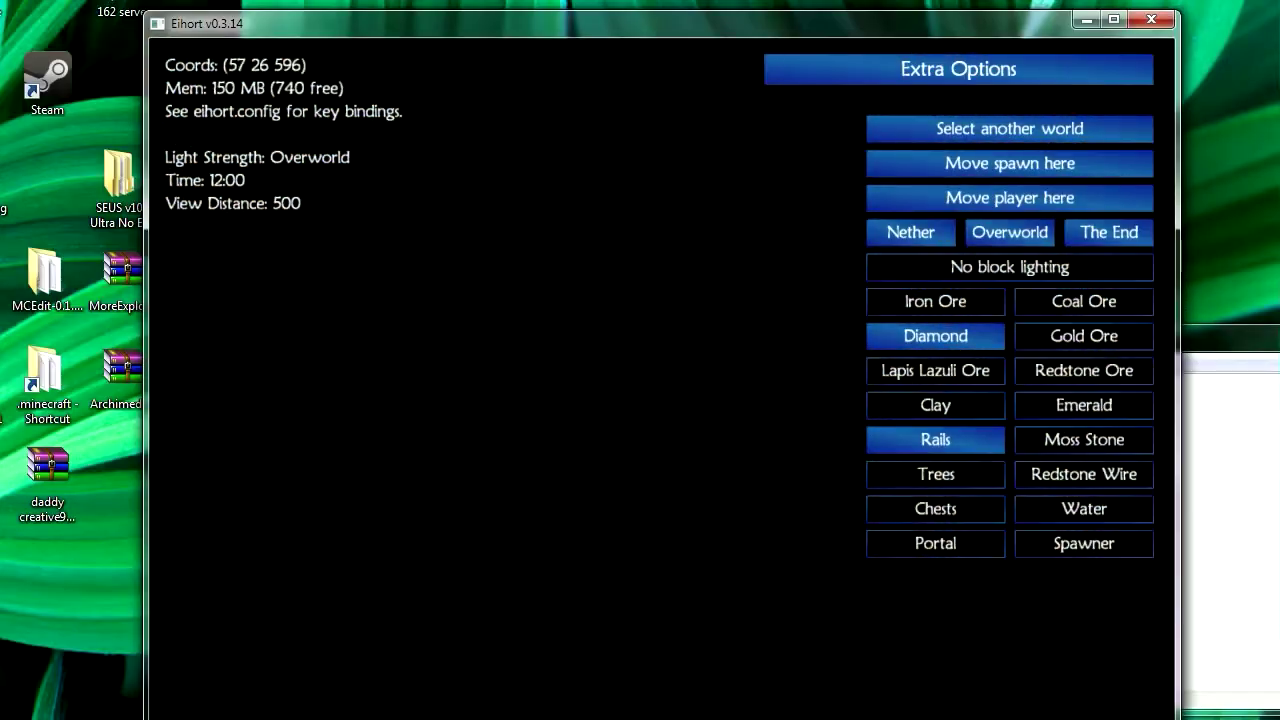
- Rise out of the mineshaft to view the desert, the jungle and the built structures on the snowy hill
key(w)
key(w)
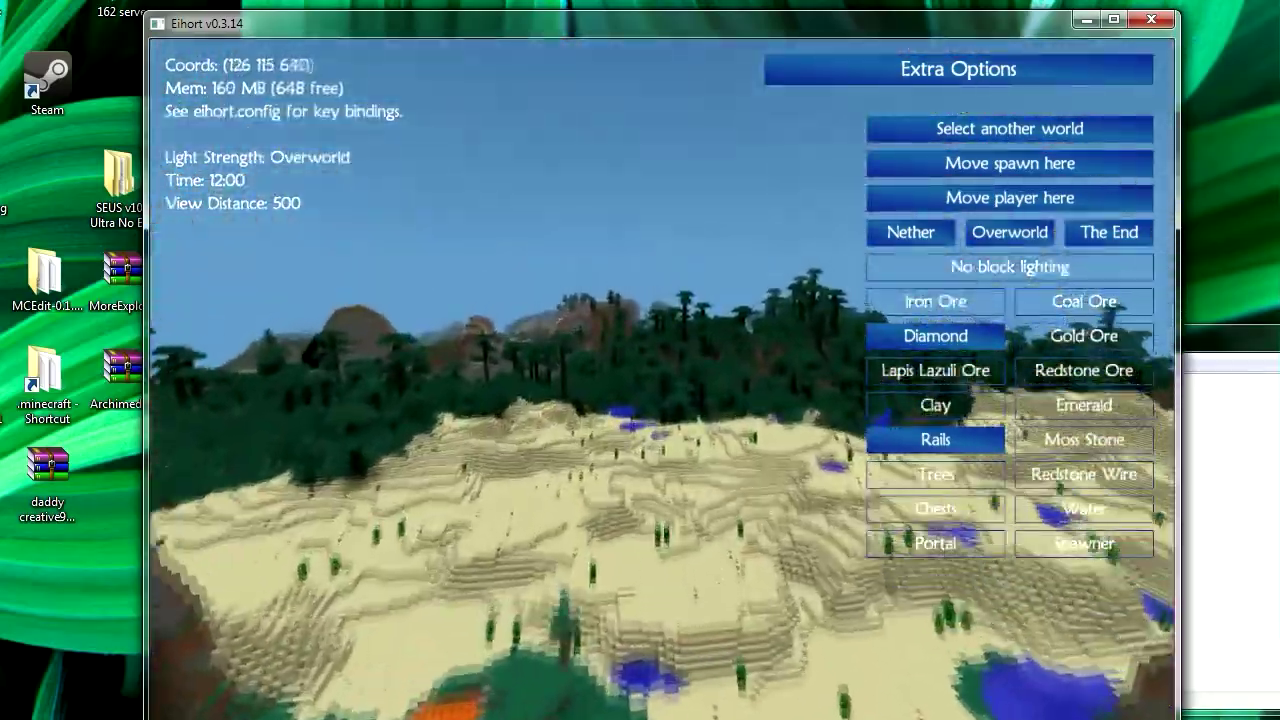
key(d)
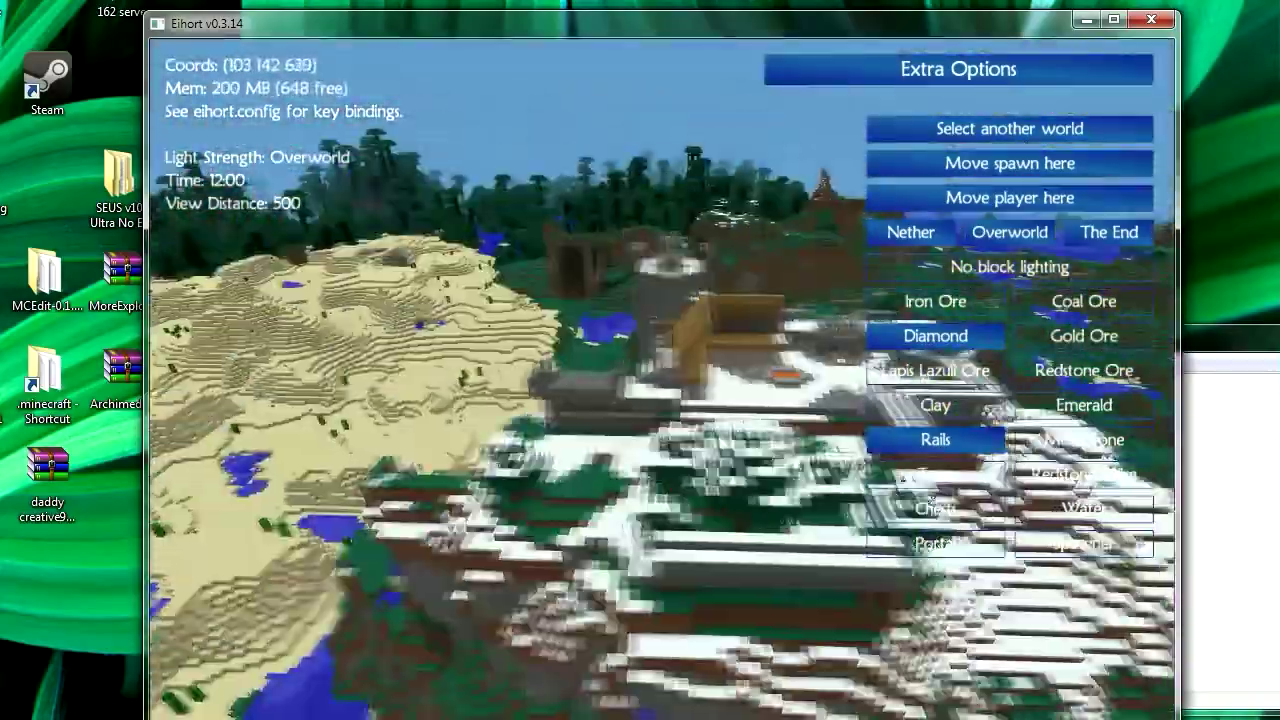
key(w)
key(w)
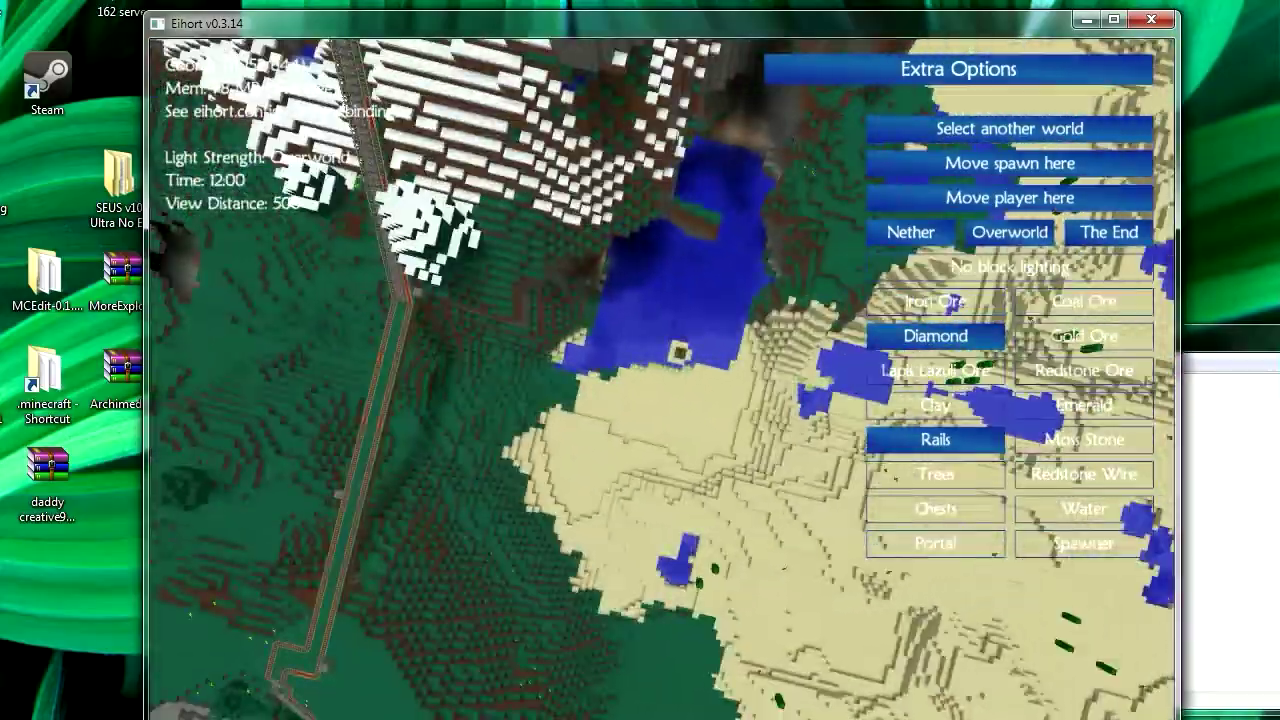
- Descend through the shaft opening at the desert lake's shore and inspect its ladder and the surrounding mineshaft
key(w)
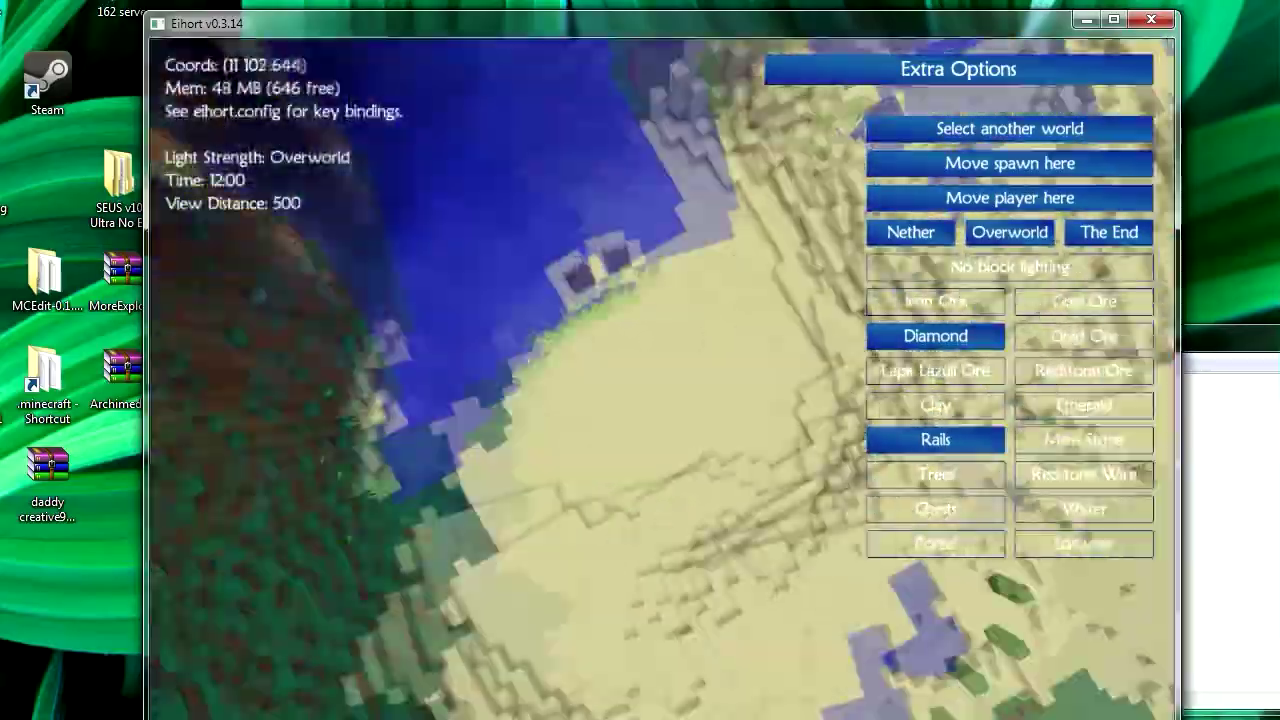
key(w)
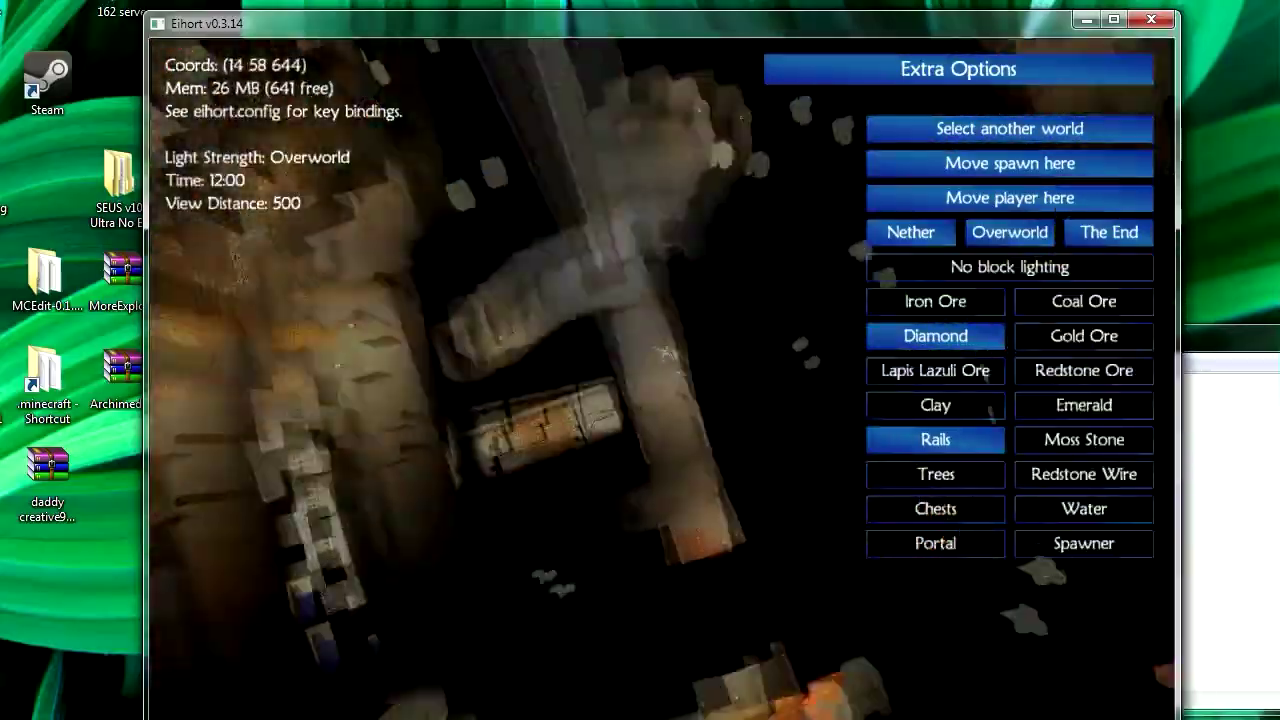
key(w)
key(w)
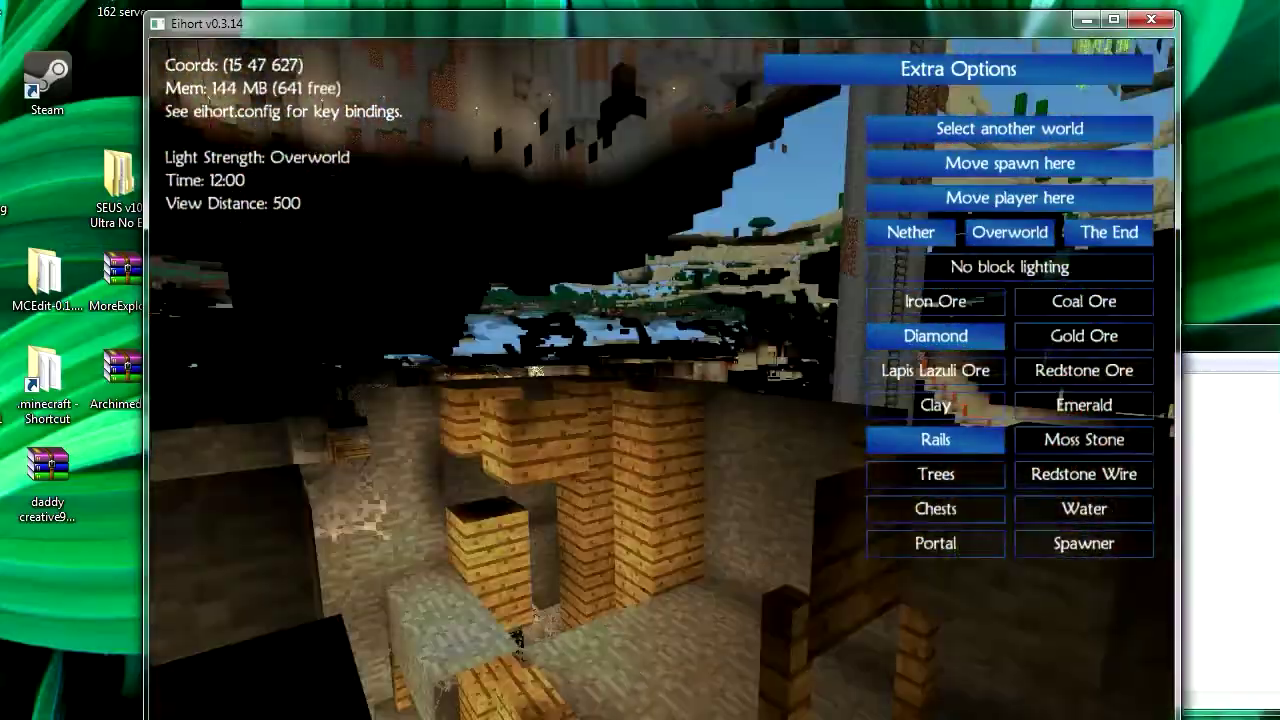
key(s)
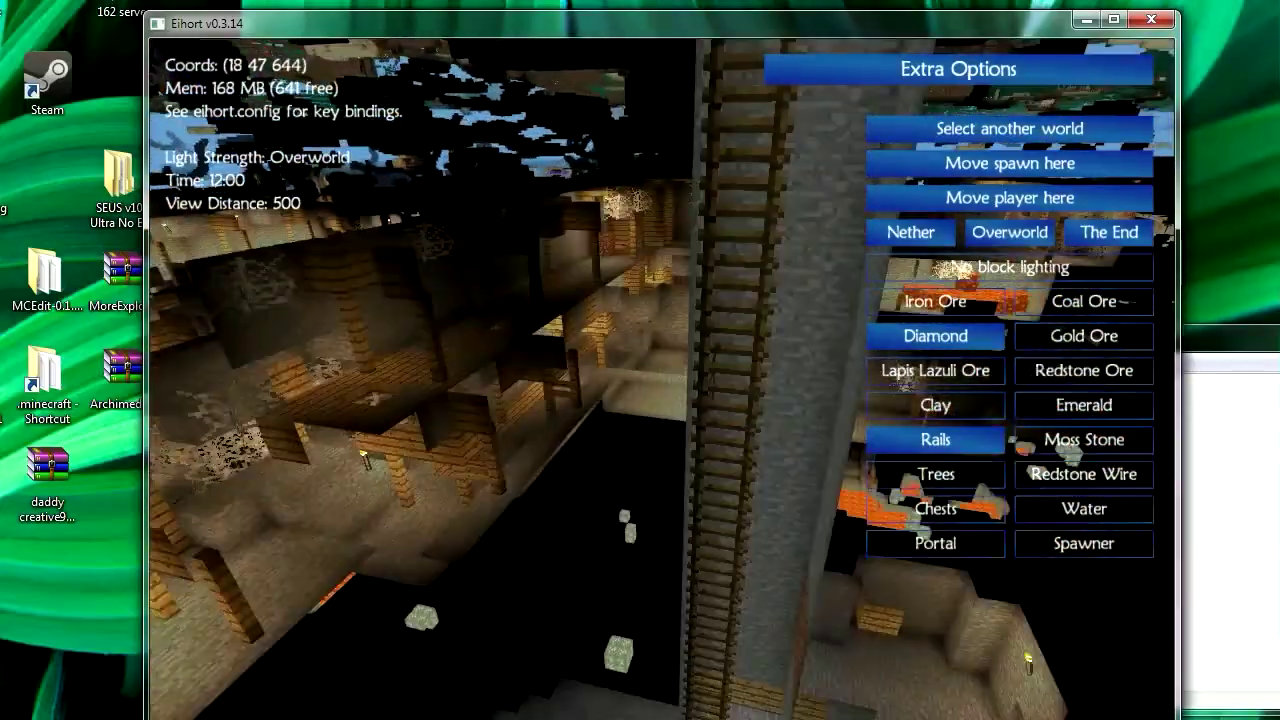
- Fly past the mineshaft's lava flow to examine the caves and scattered diamond blocks beyond it
key(w)
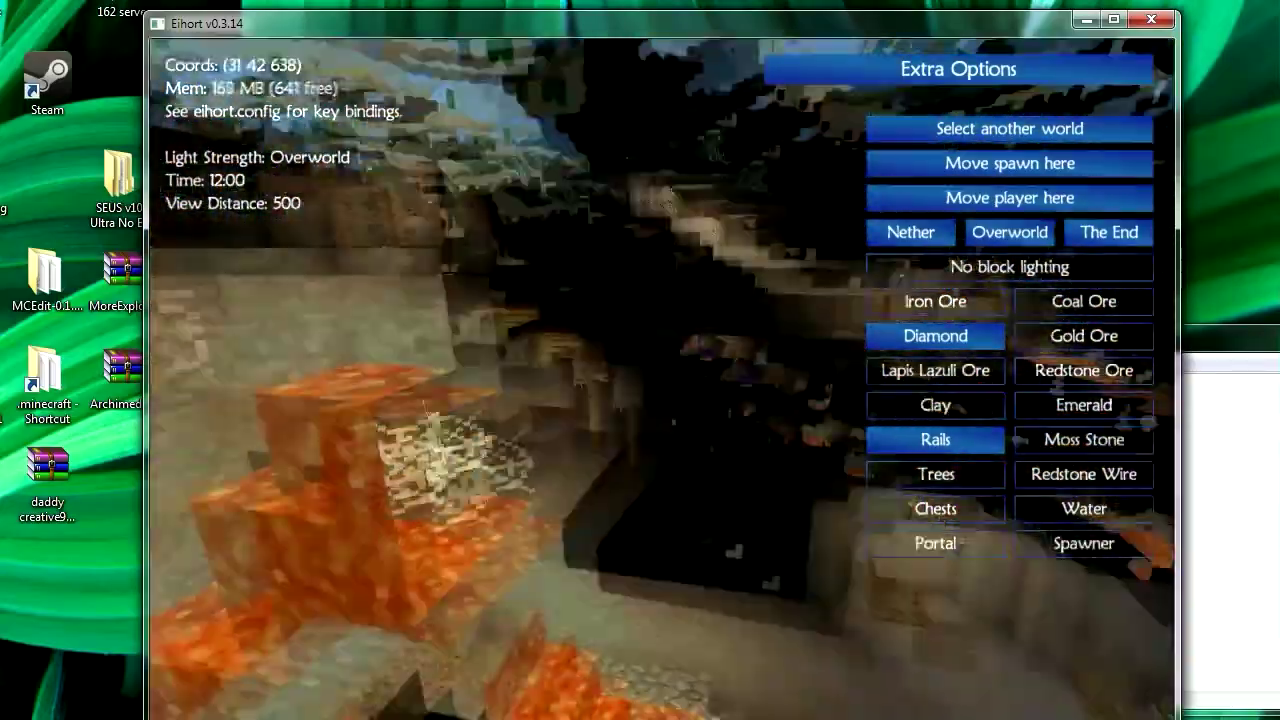
key(w)
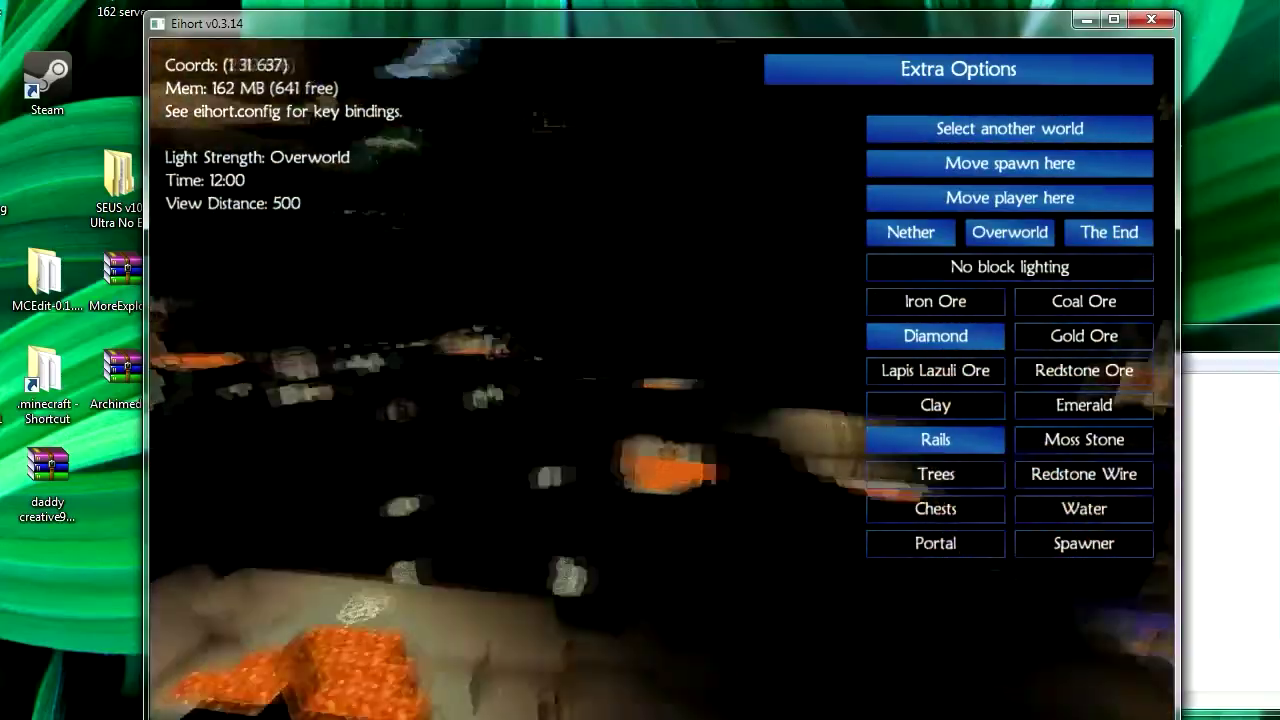
key(w)
key(space)
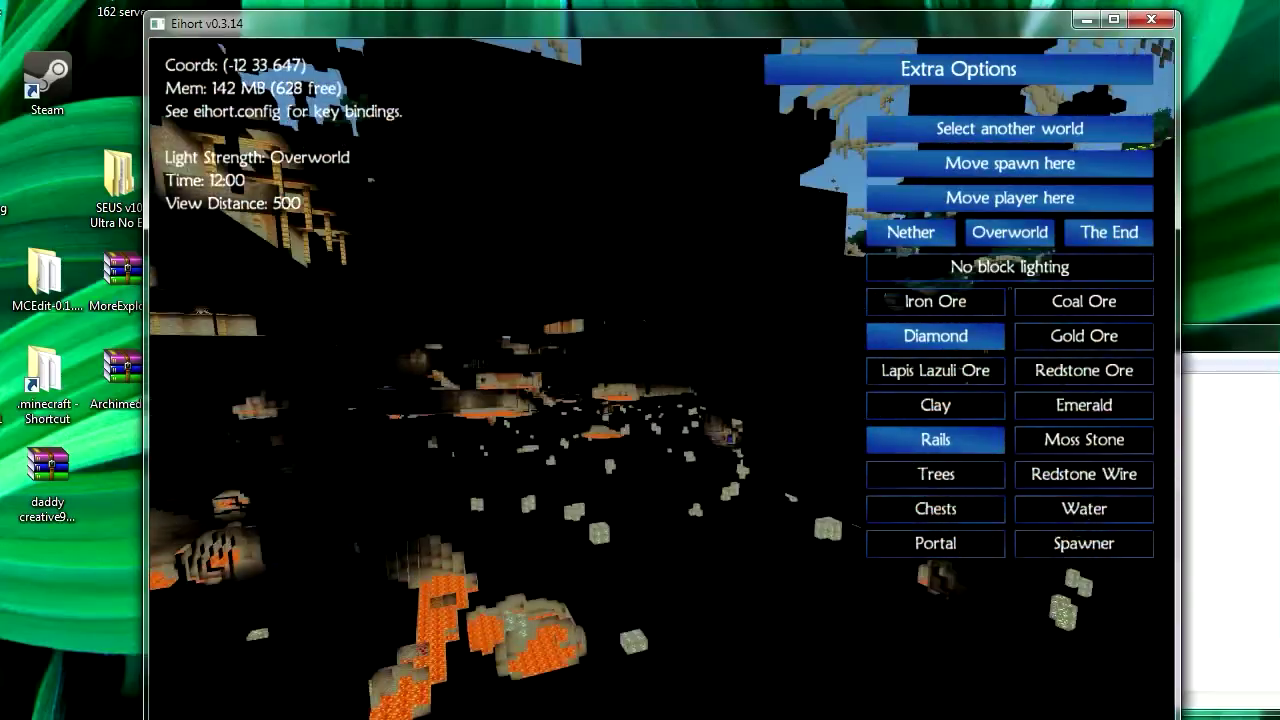
- Surface over the desert, and drop back to ground level to view the mountaintop castle and the caverns underneath
key(space)
key(w)
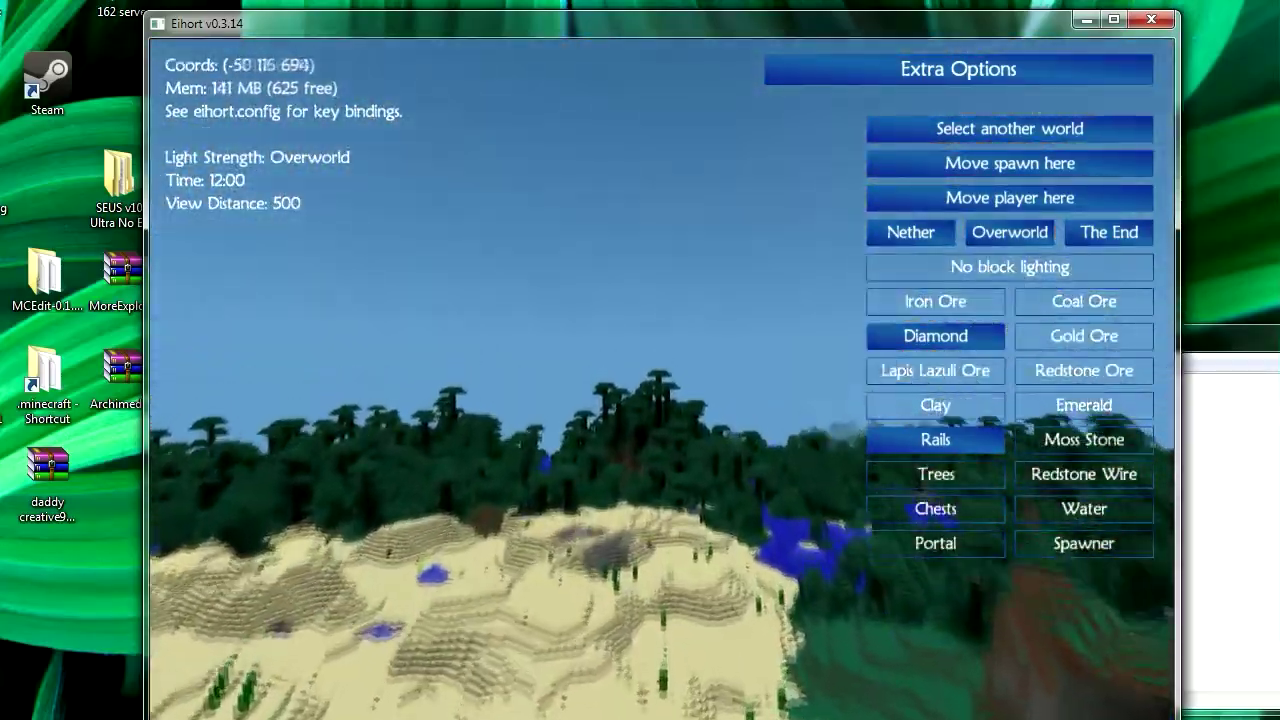
key(s)
key(w)
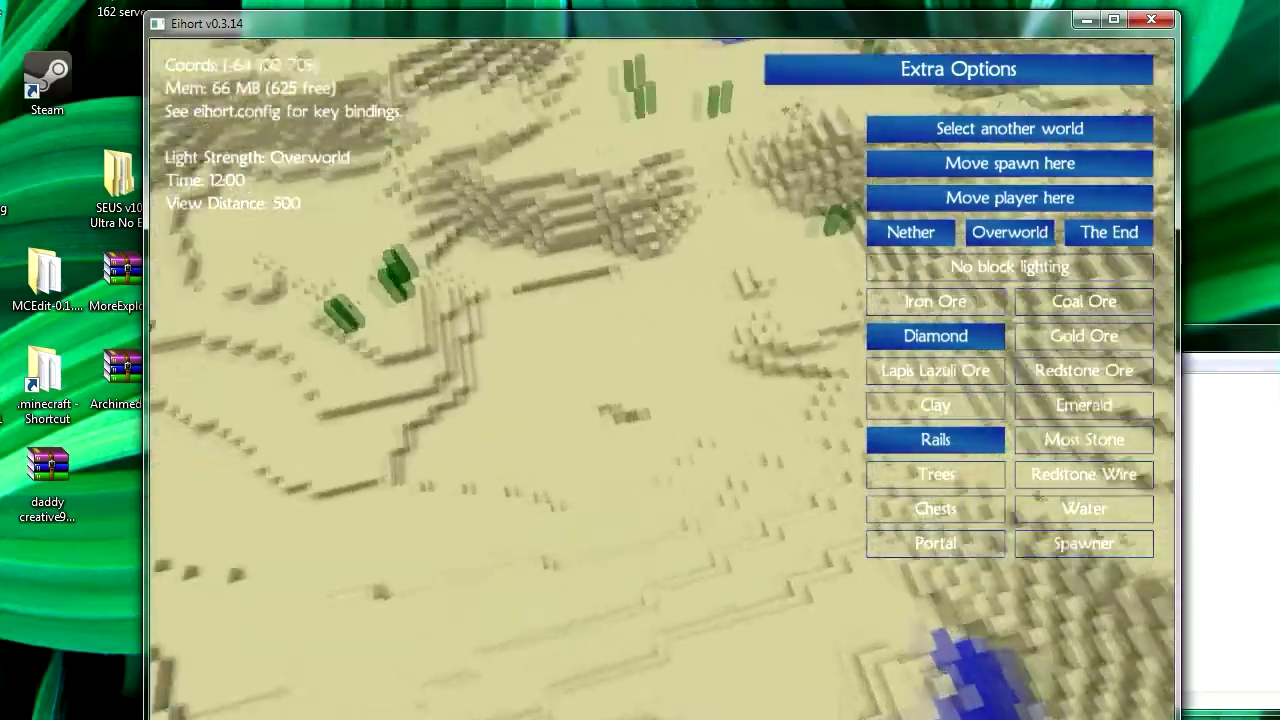
key(w)
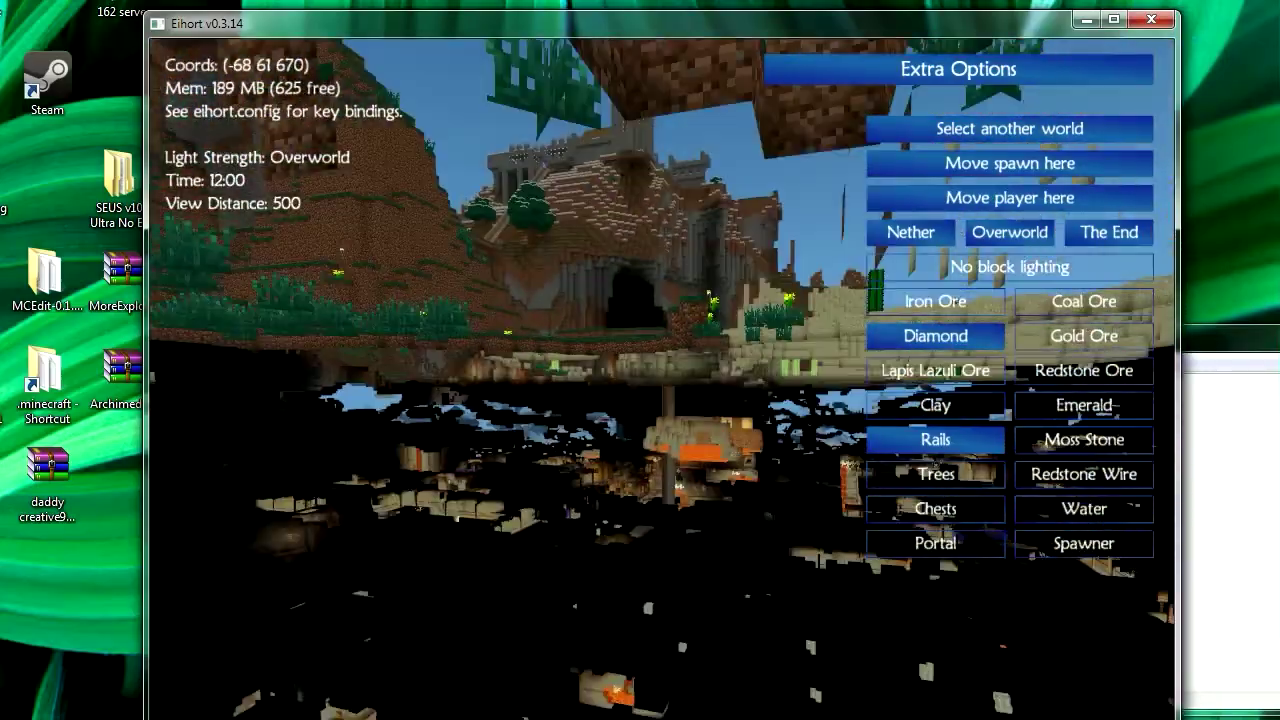
- Turn off the rails highlight and highlight coal ore and iron ore alongside diamond
click(882, 440)
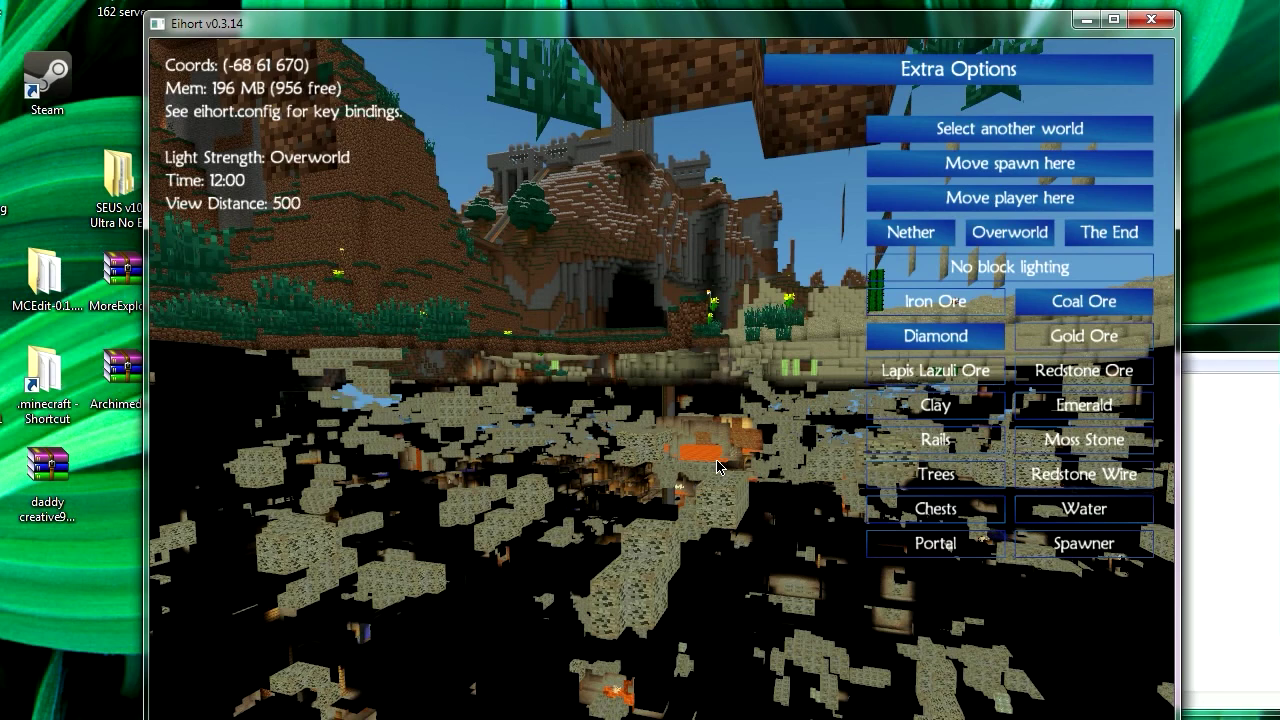
click(955, 305)
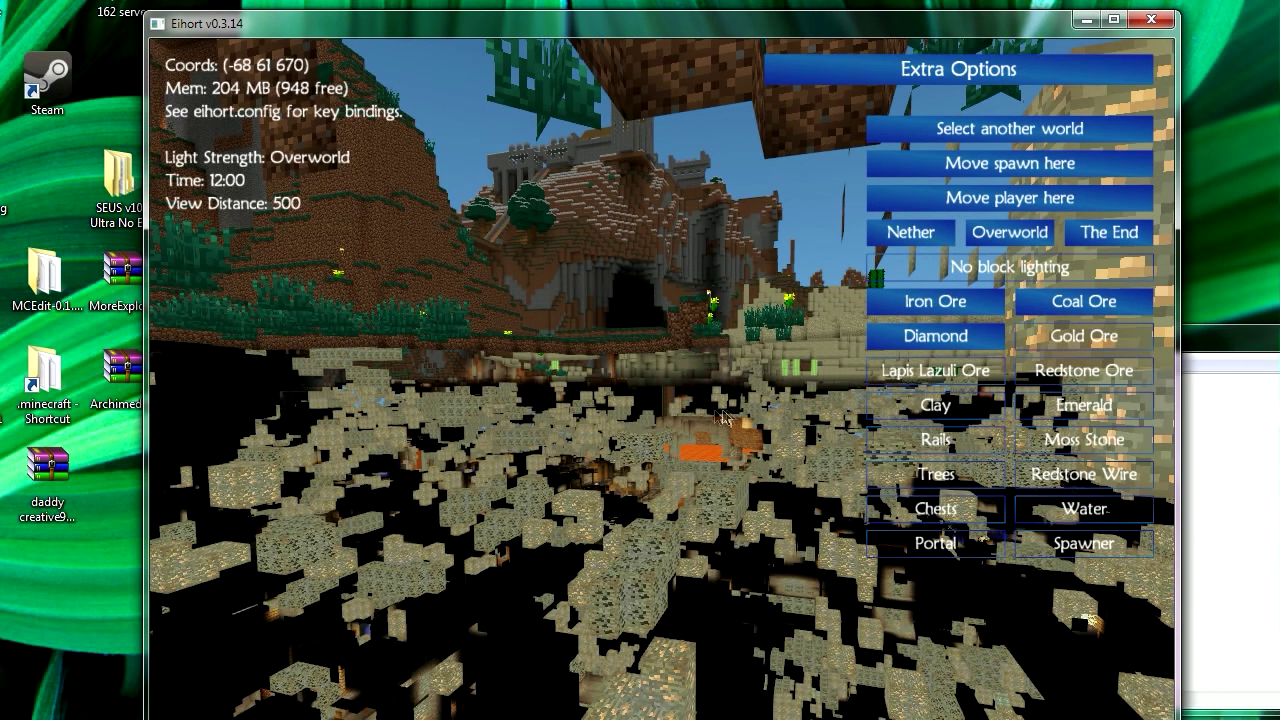
- Fly underground to the ladder shaft and examine the coal and iron ore deposits around it
key(w)
drag(608, 418, 665, 460)
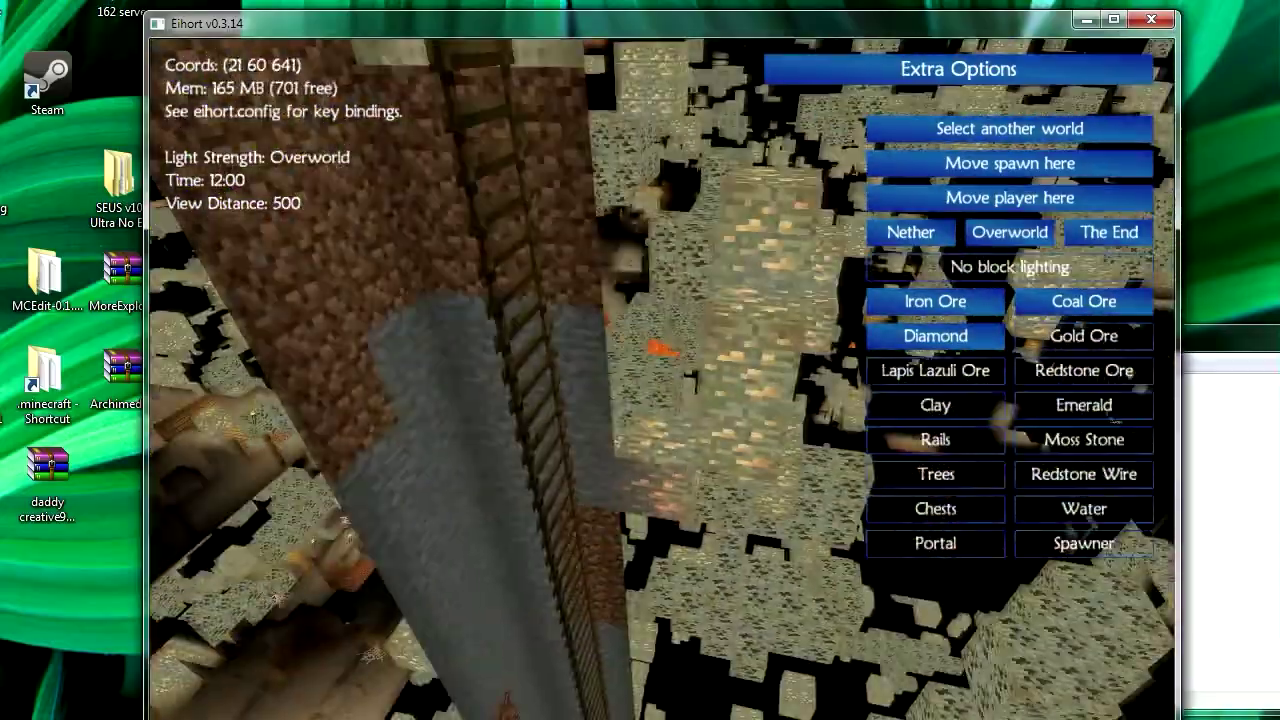
key(s)
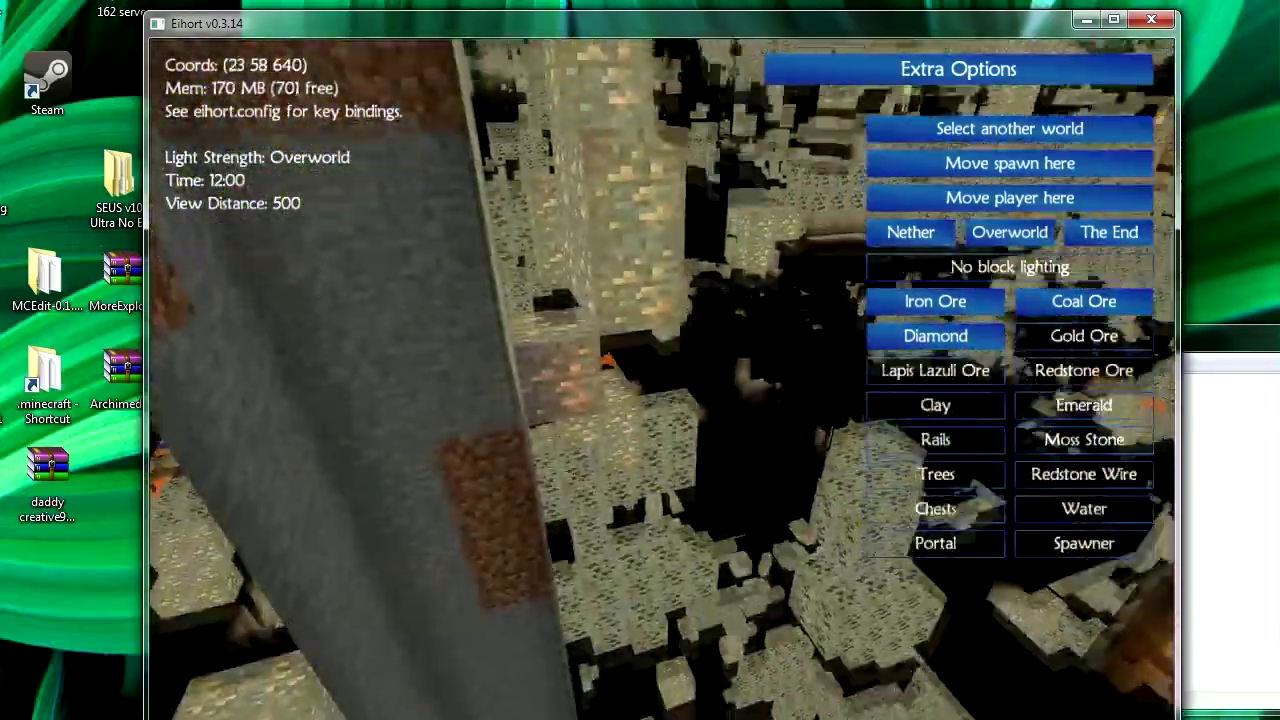
key(w)
key(s)
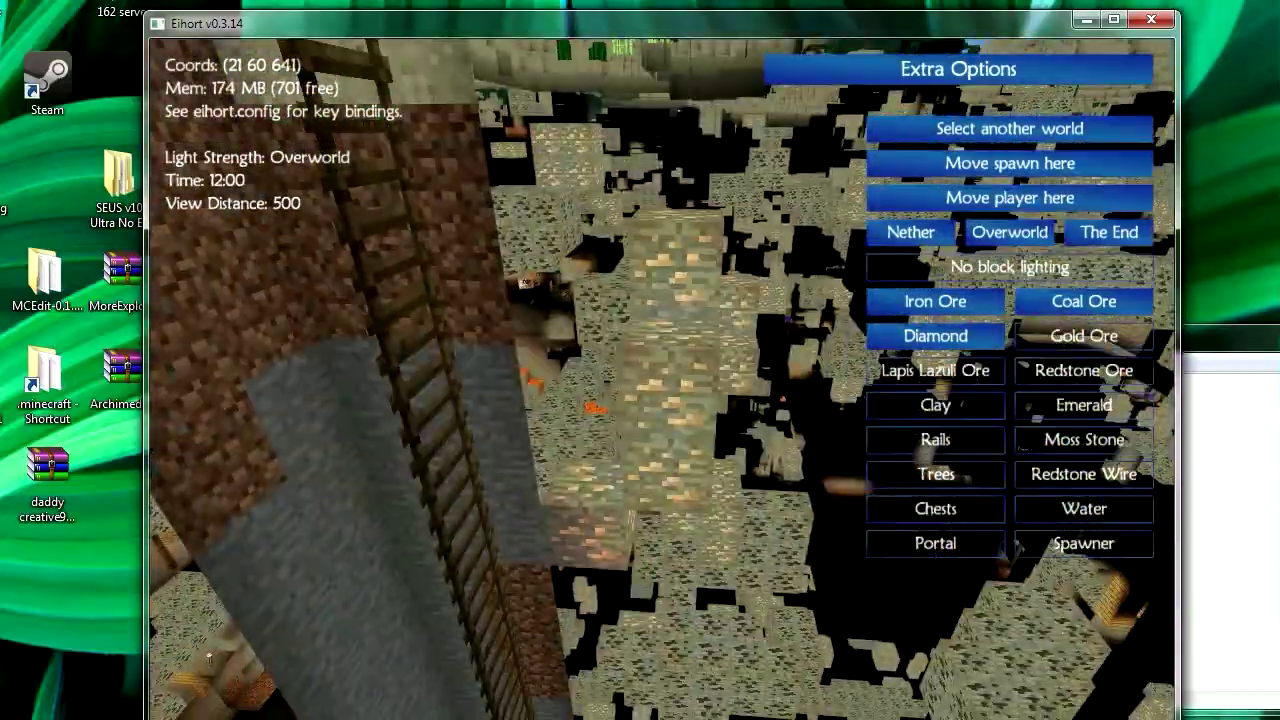
key(d)
key(d)
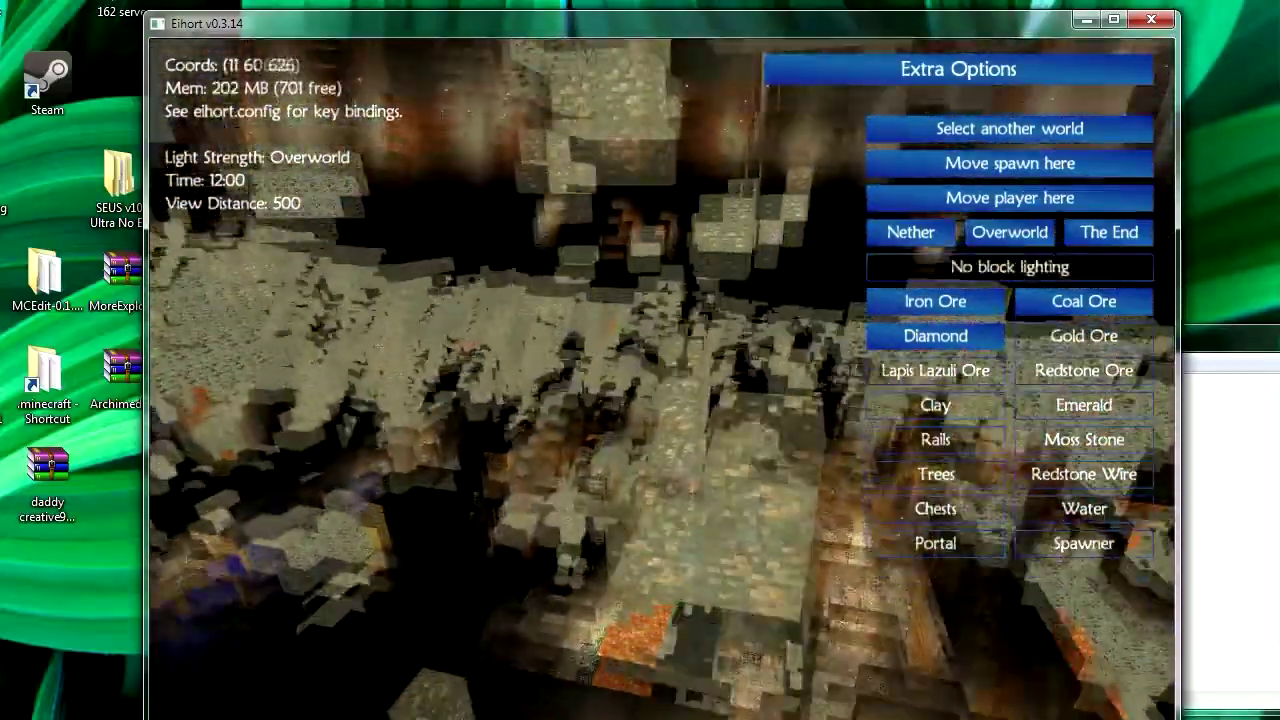
- Rise out of the caves and fly over the hills to the stone structure on the snowy peak beside the lake
key(s)
key(w)
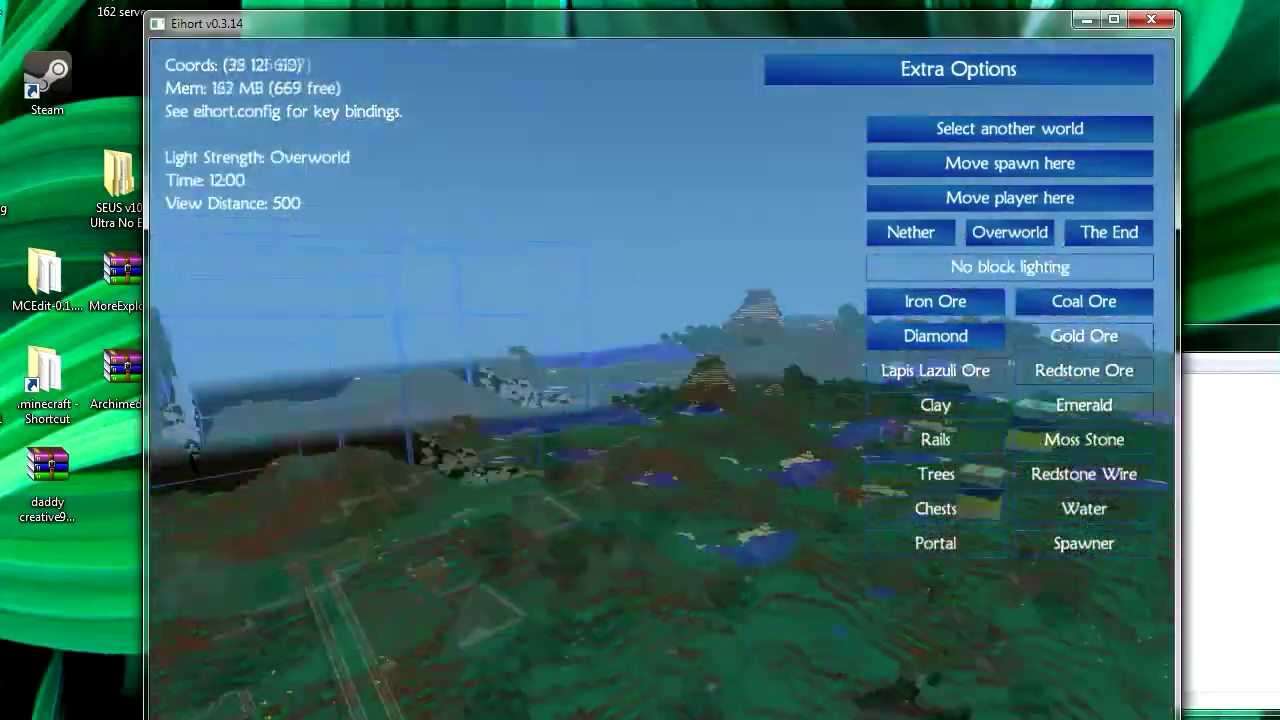
key(w)
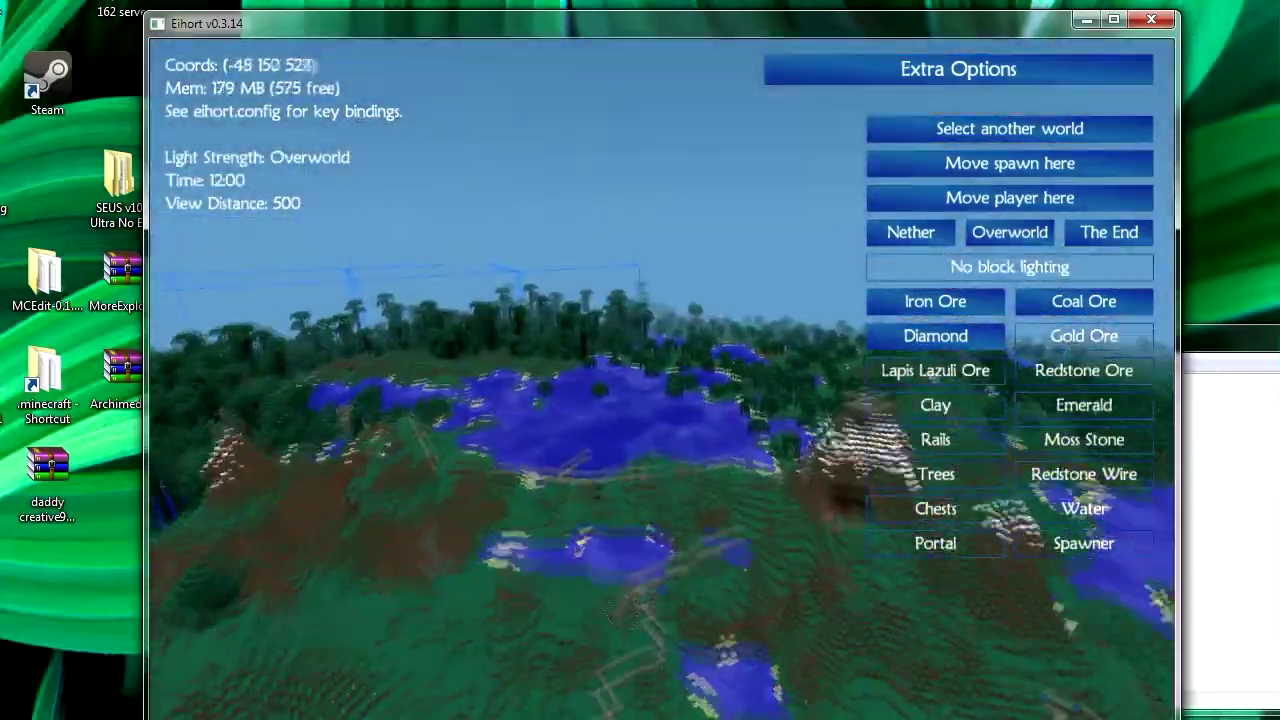
key(w)
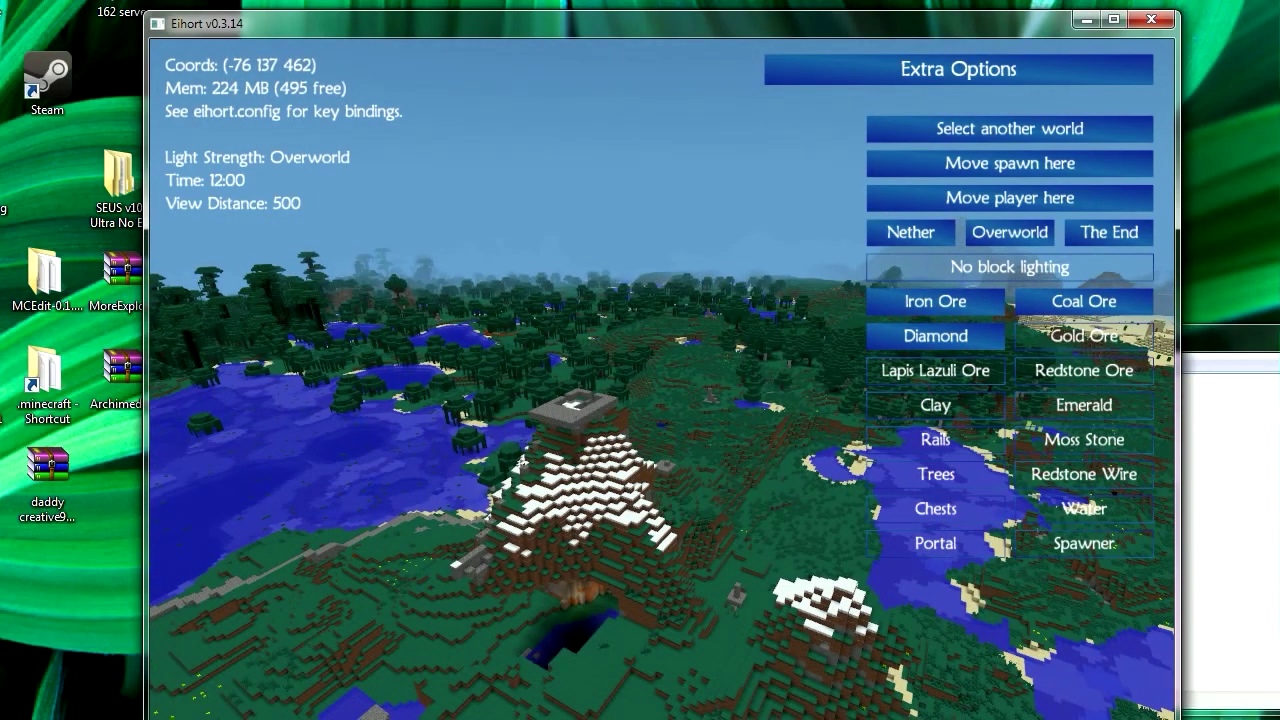
- Switch to Notepad to read the recorded coordinates, and move the notes clear of the world view
click(1242, 502)
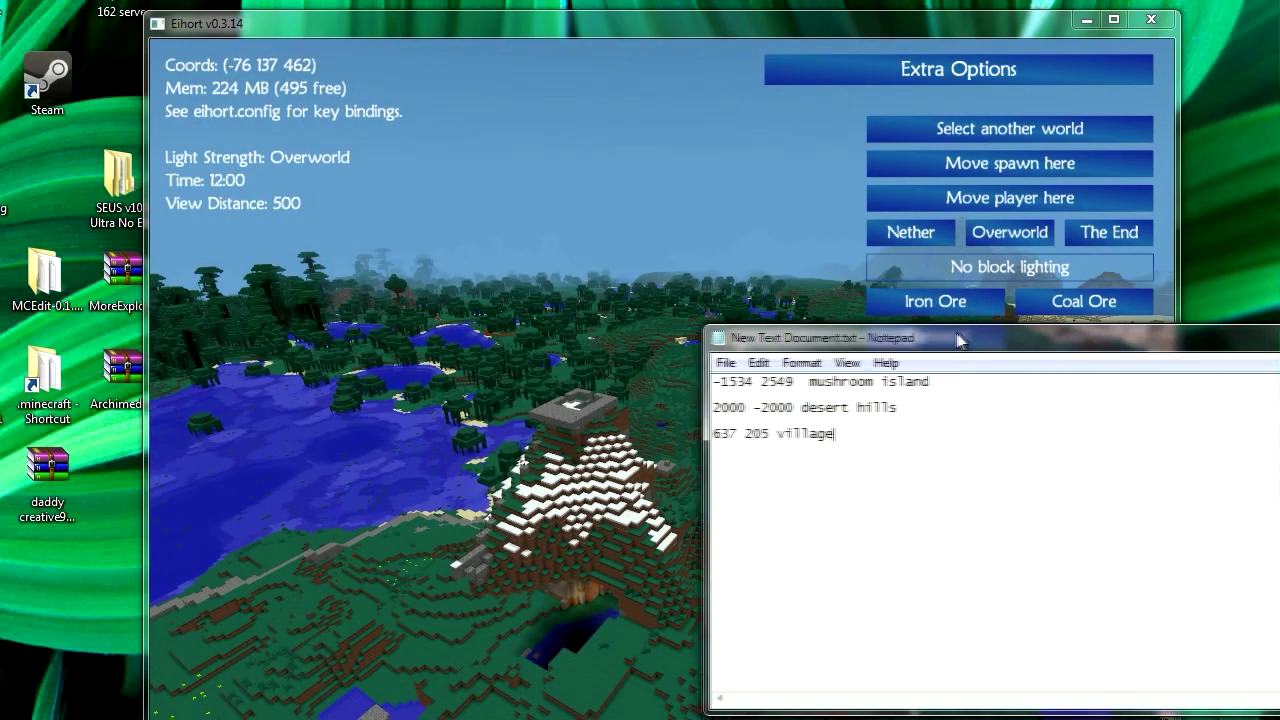
drag(966, 340, 894, 323)
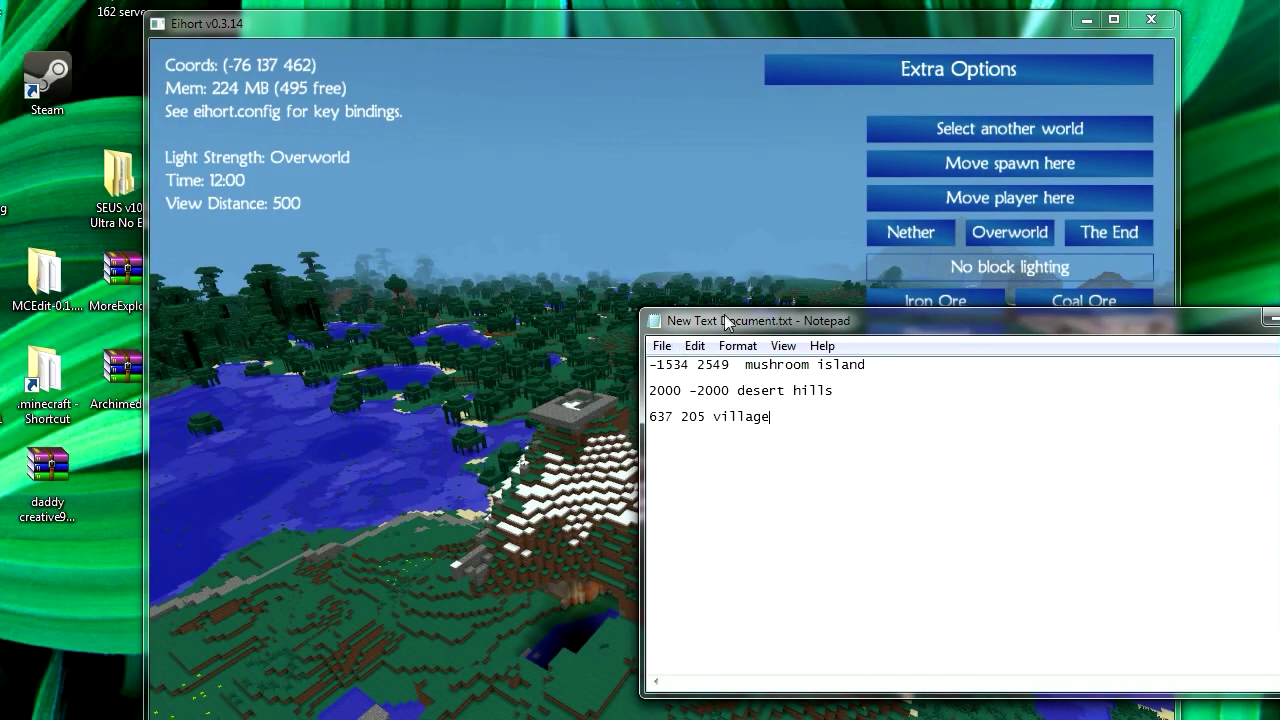
drag(728, 322, 1040, 398)
- Fly over the snowy hills and desert to the edge of the generated terrain
drag(578, 376, 350, 312)
key(w)
key(w)
key(w)
key(w)
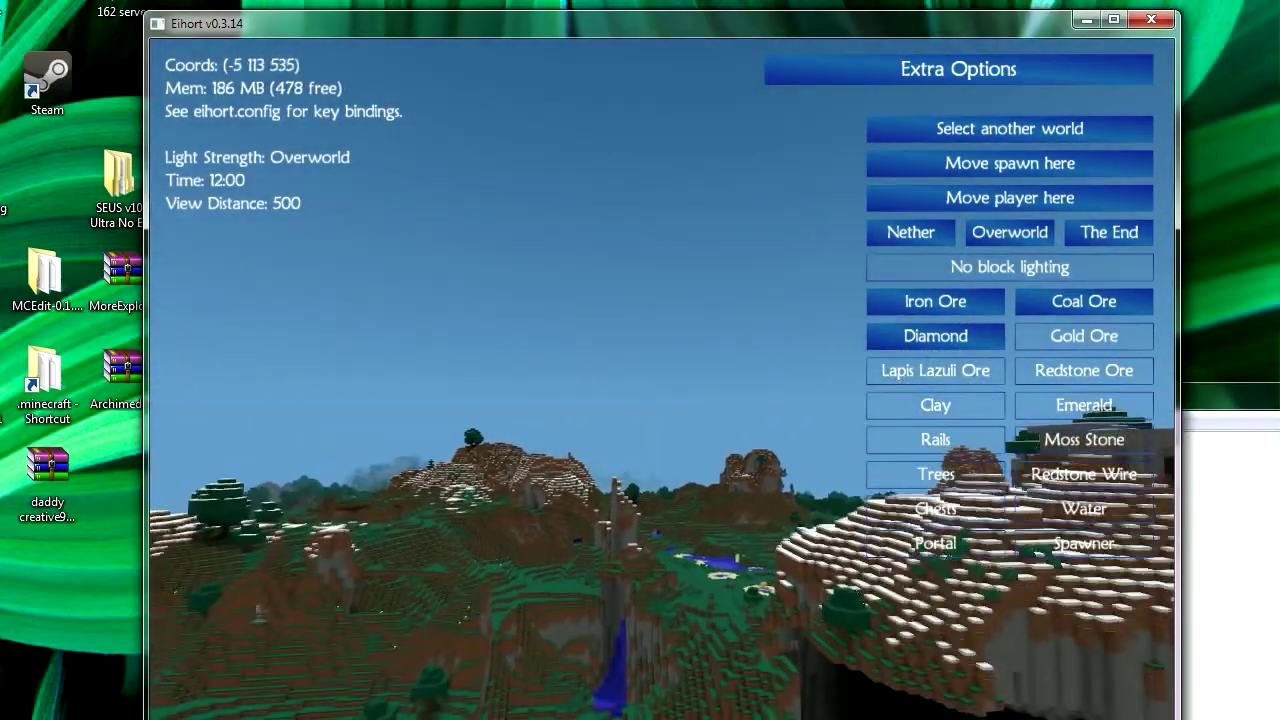
key(w)
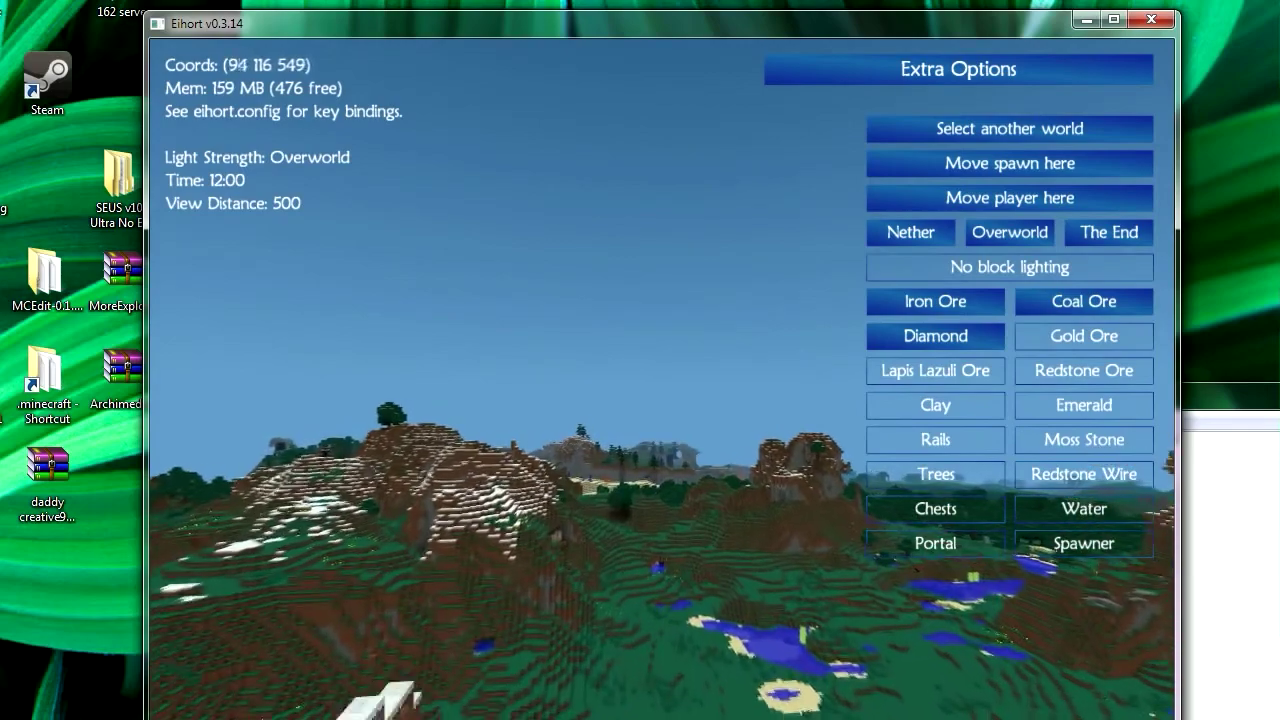
key(w)
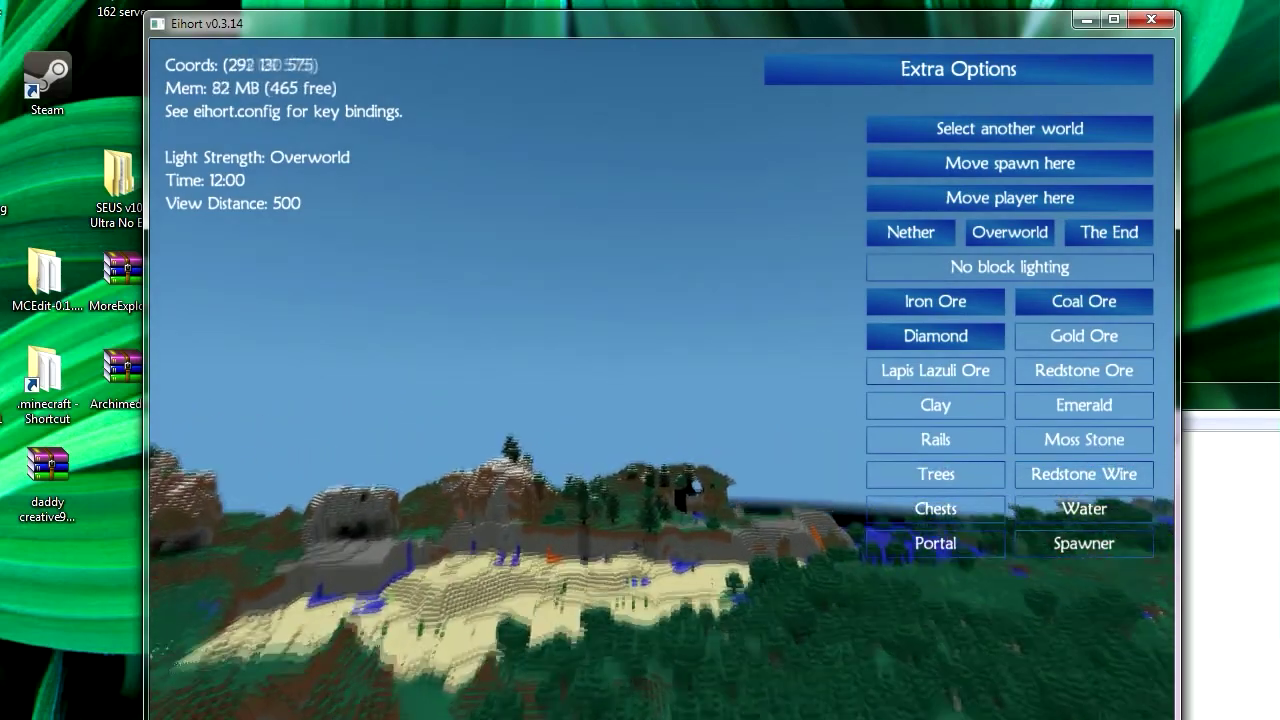
key(w)
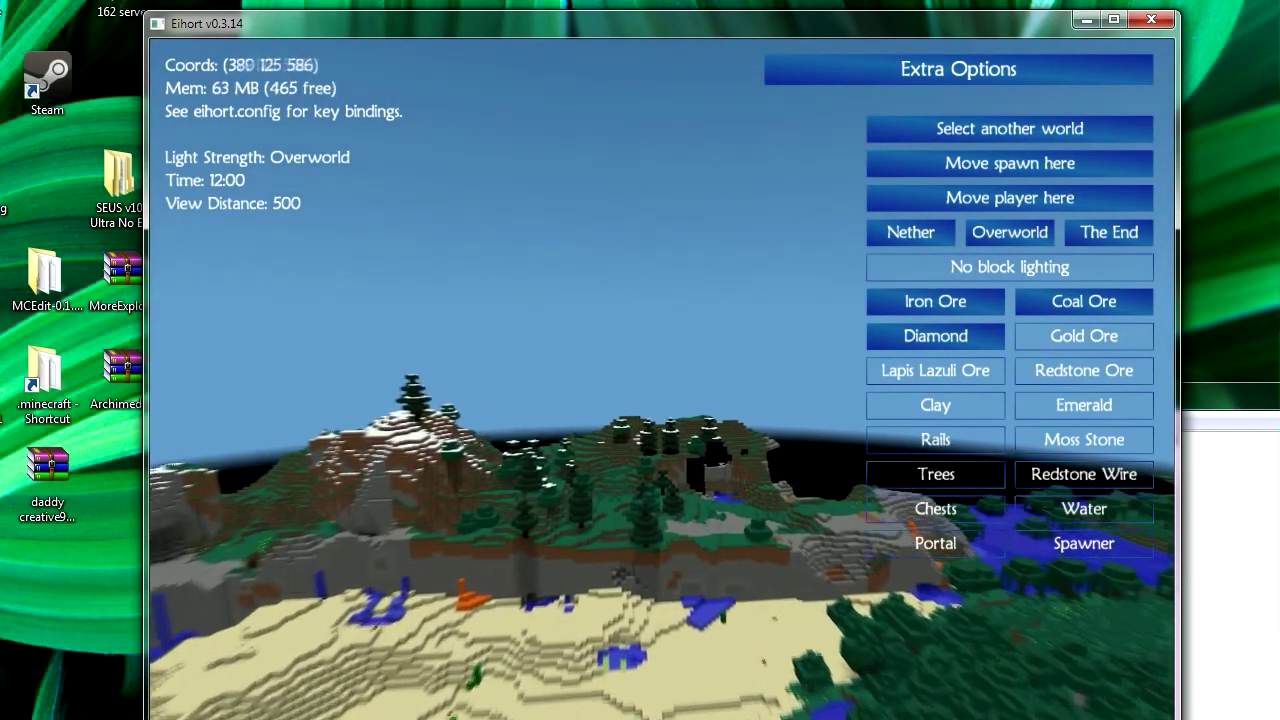
key(w)
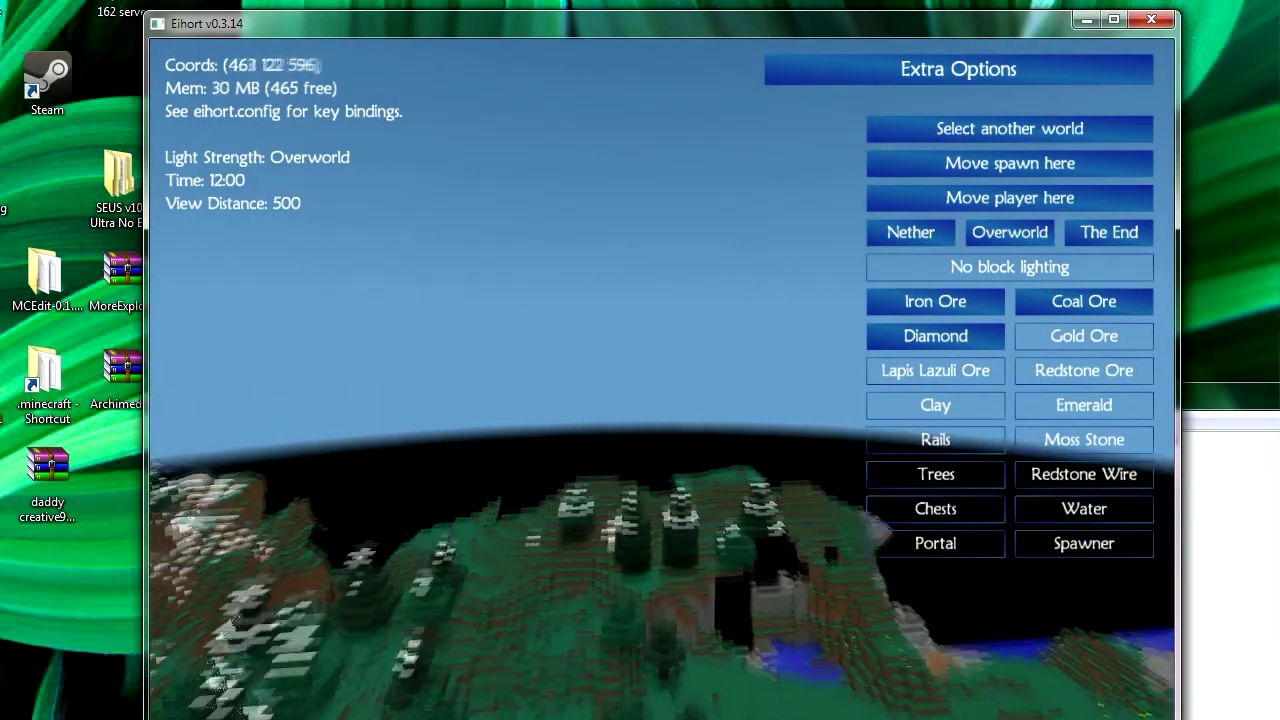
key(w)
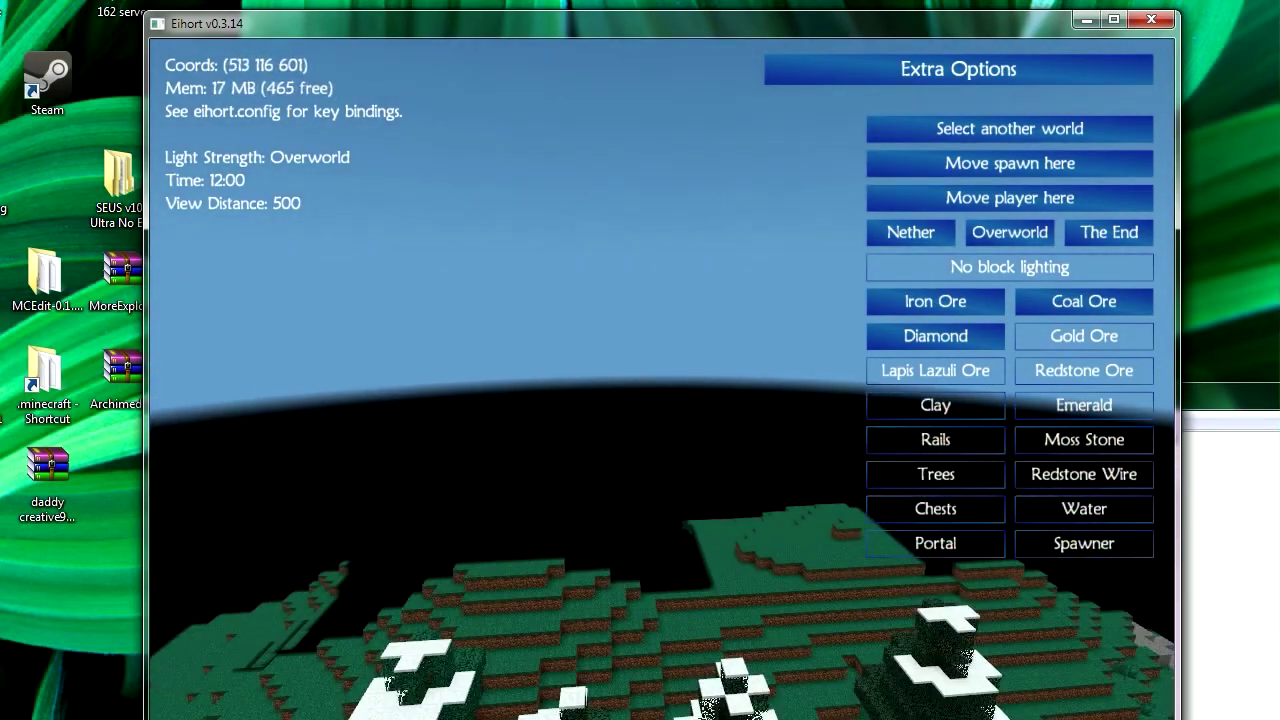
key(w)
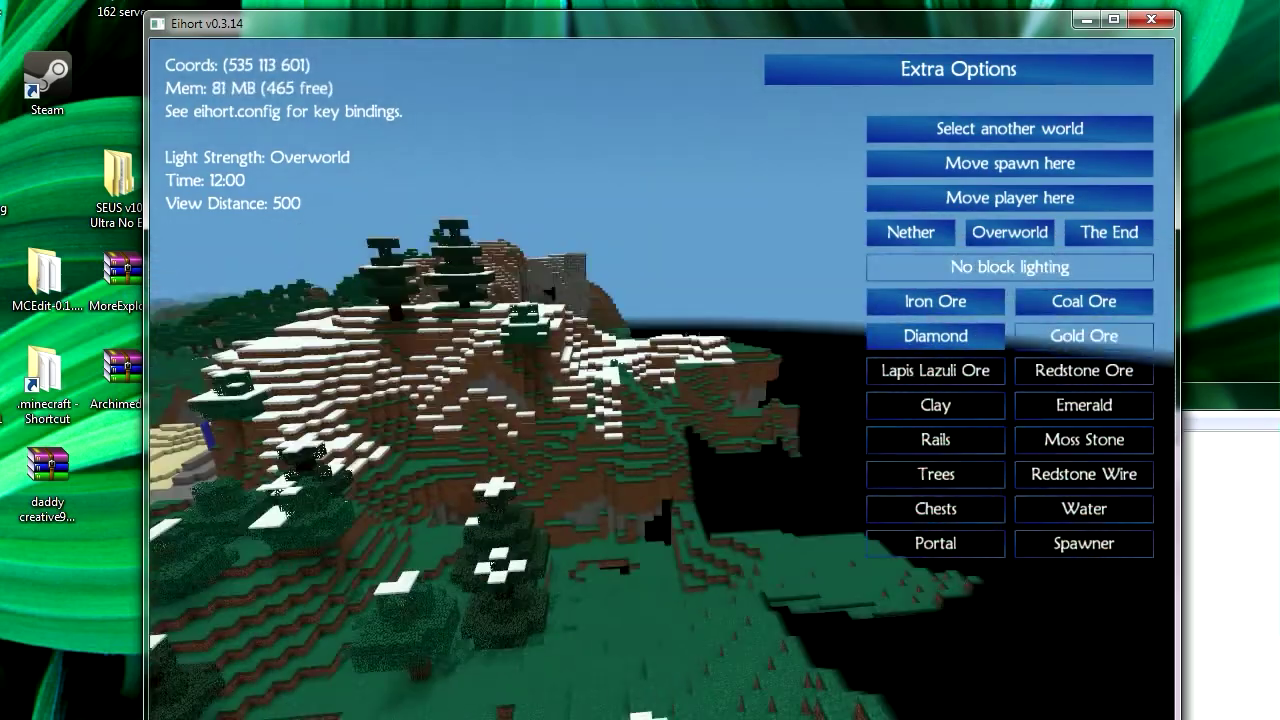
- Turn back from the terrain edge and fly over the swamp and river toward the cave-pocked mountain
key(s)
key(w)
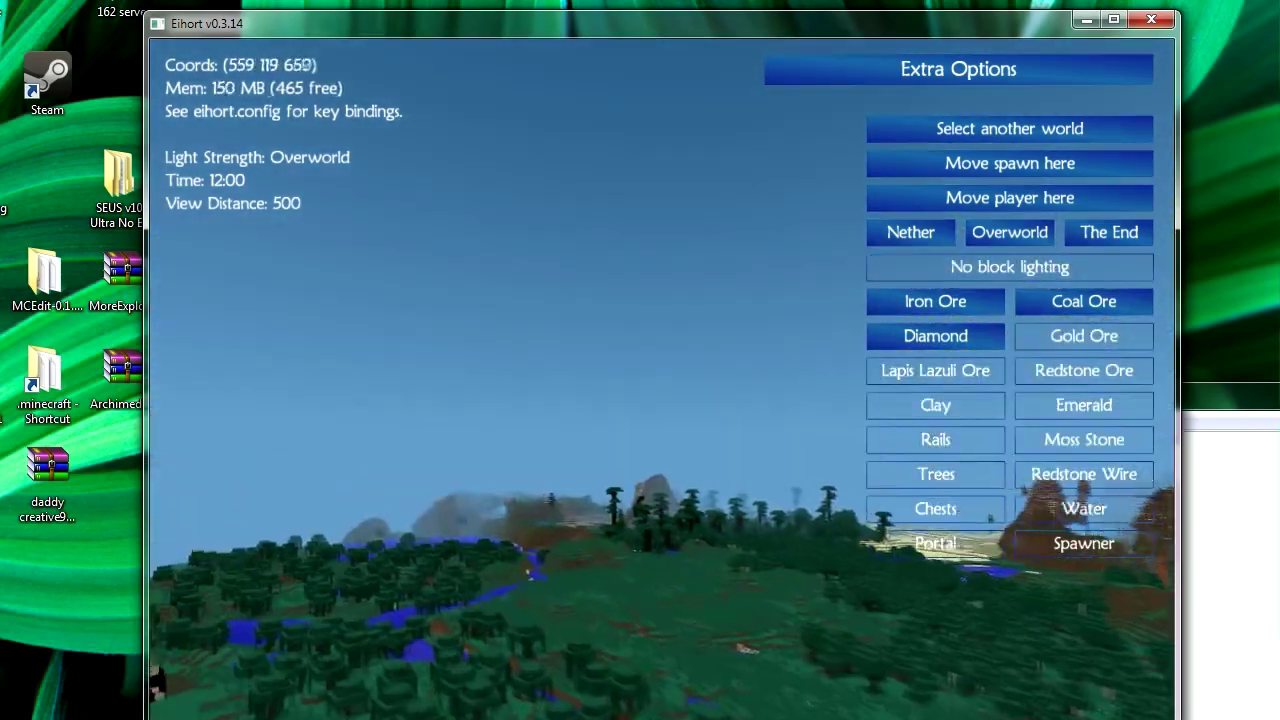
key(w)
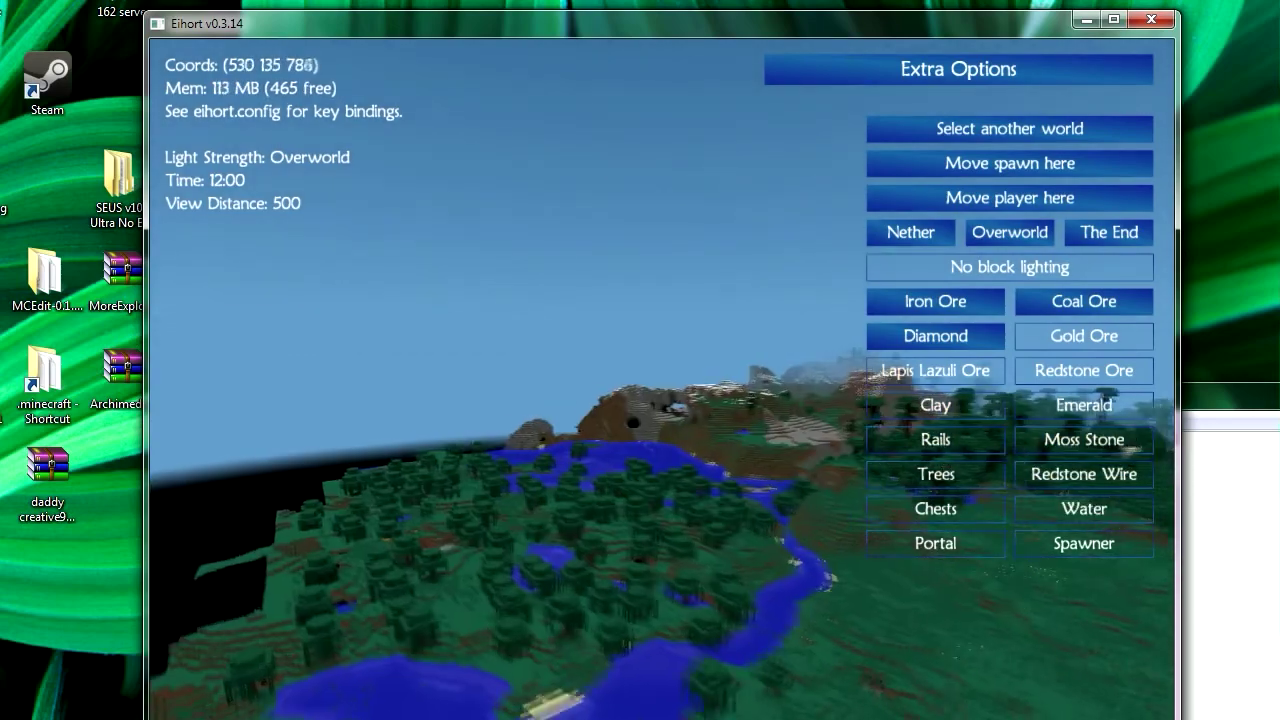
key(w)
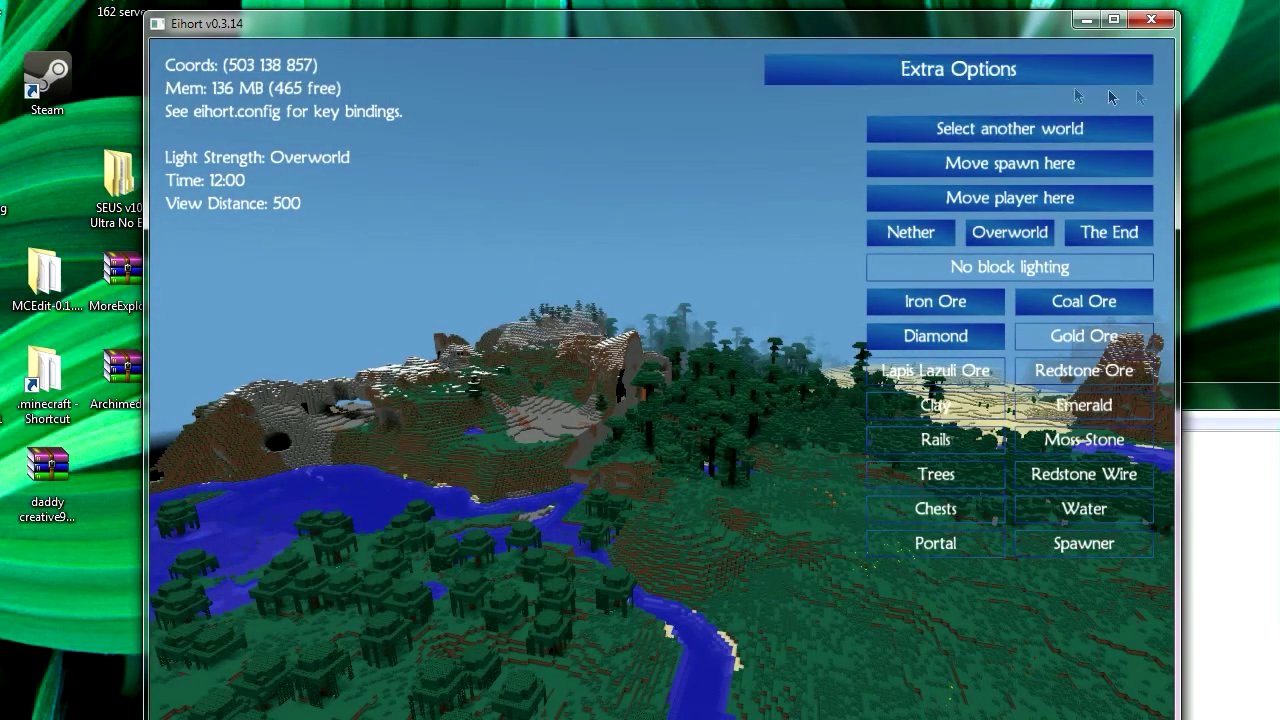
- Move Eihort out of the way, minimise the eihort-0.3.14-win64 folder window and launch AMIDST from the desktop
click(1087, 22)
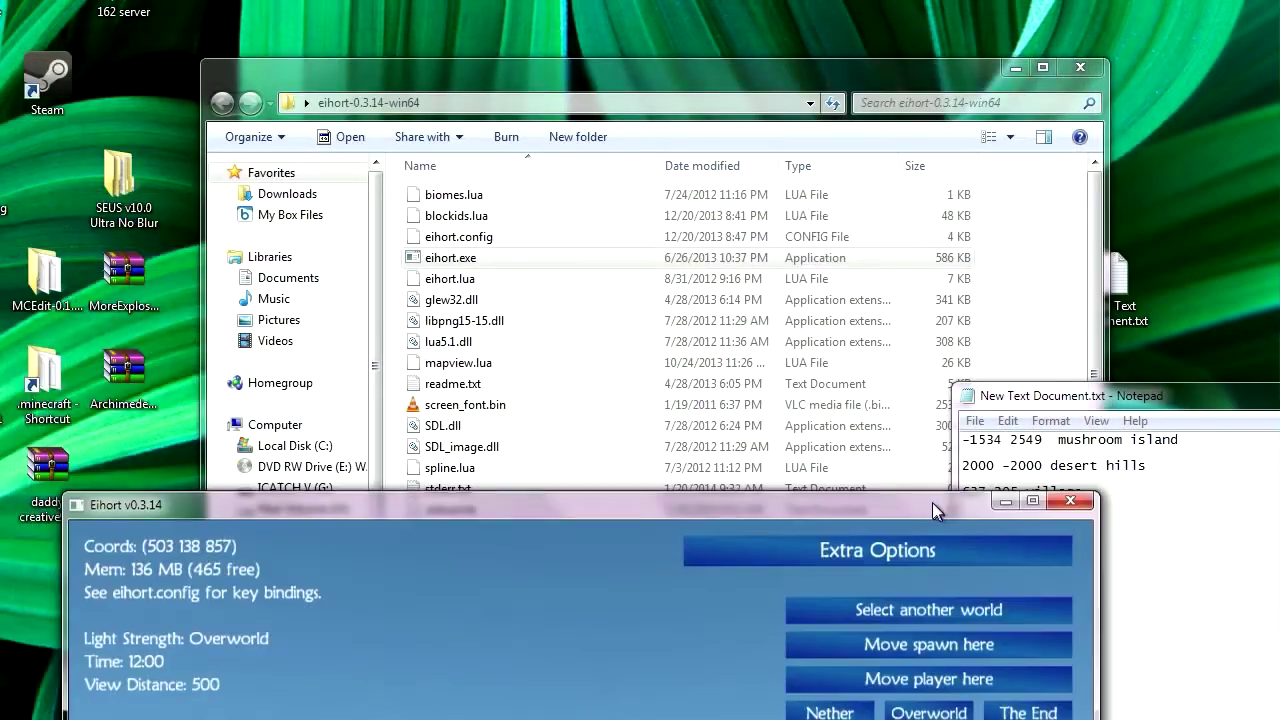
drag(933, 511, 933, 631)
click(1015, 67)
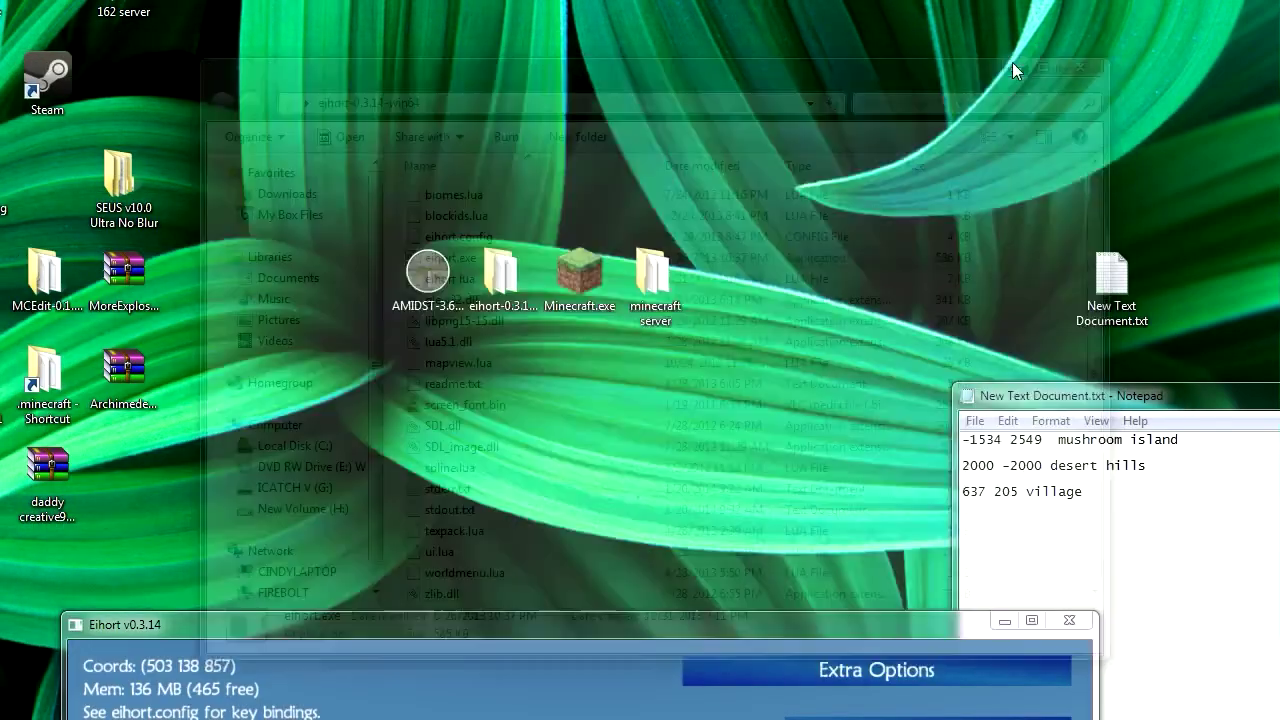
double_click(428, 280)
click(535, 275)
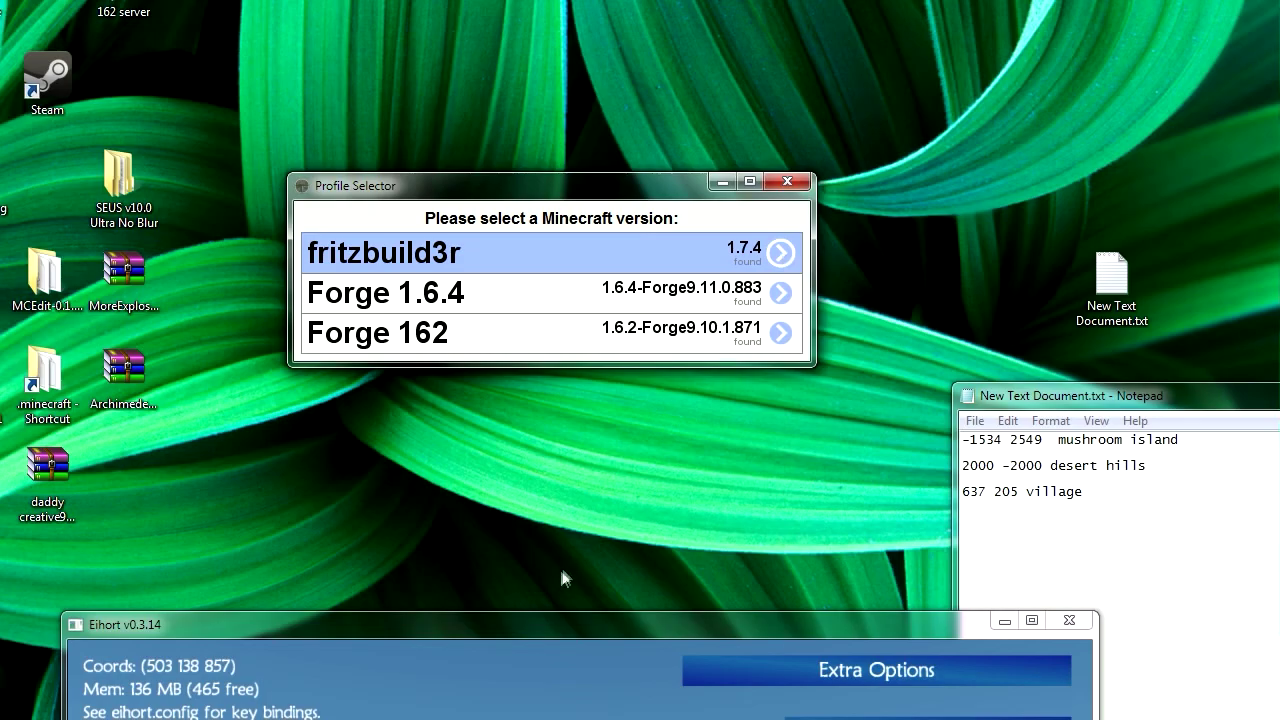
- Load the Minecraft 1.7.4 profile in AMIDST and bring its main window fully into view
drag(498, 626, 566, 406)
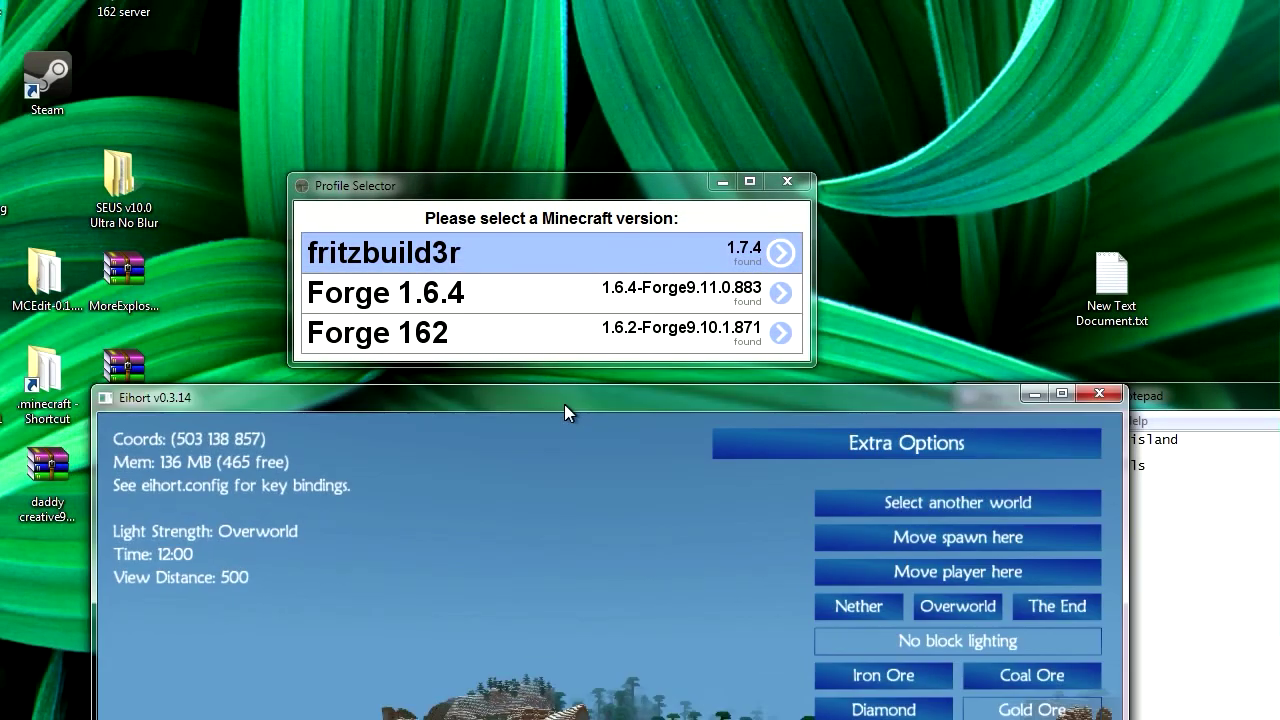
click(776, 270)
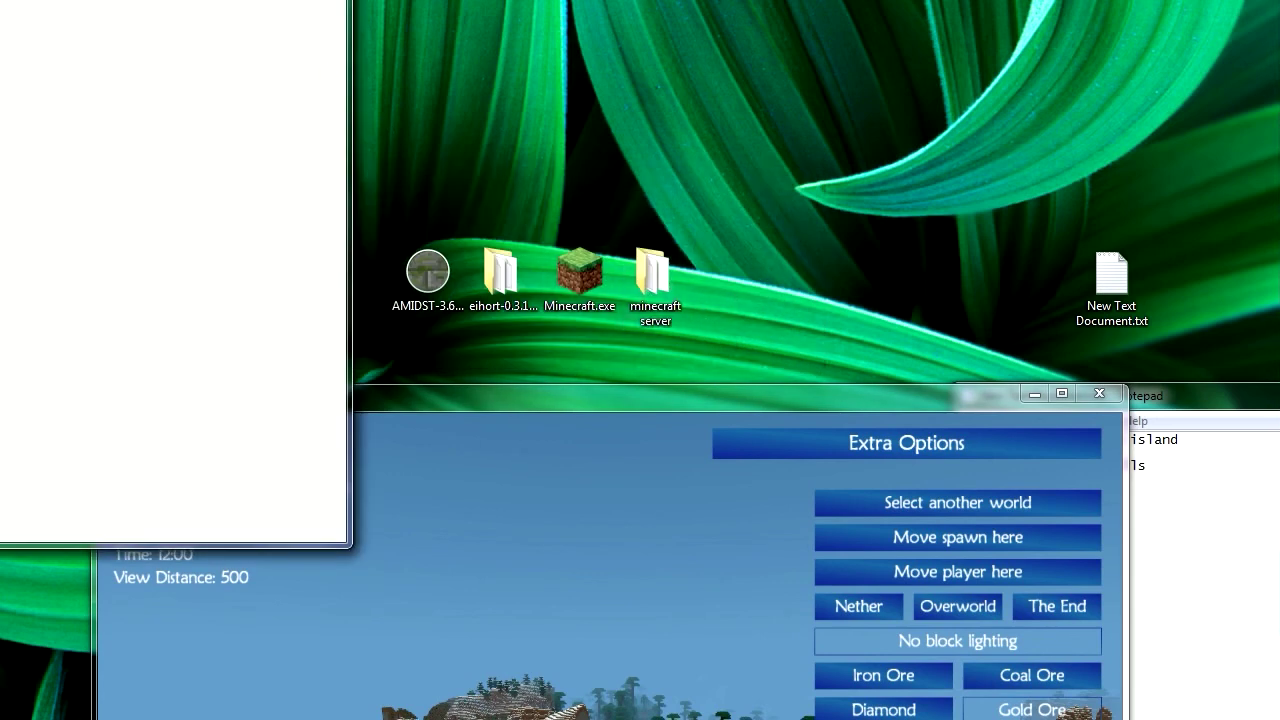
drag(36, 0, 712, 50)
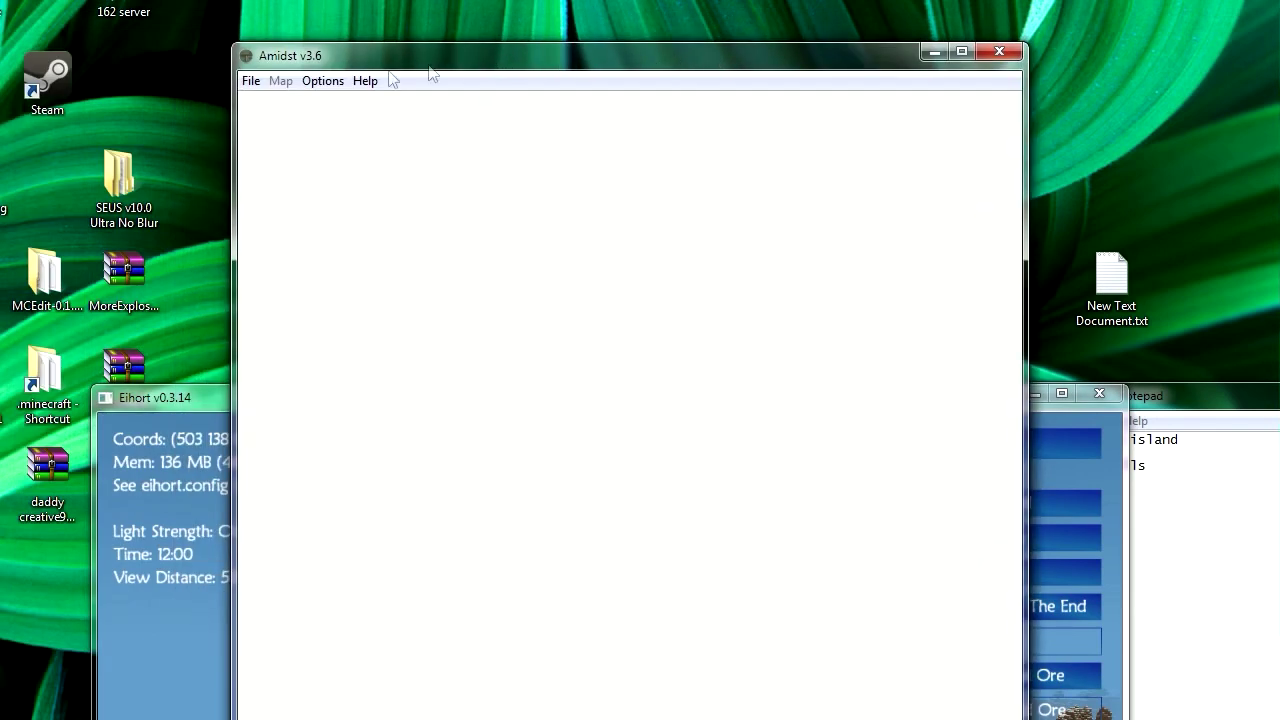
drag(322, 62, 382, 199)
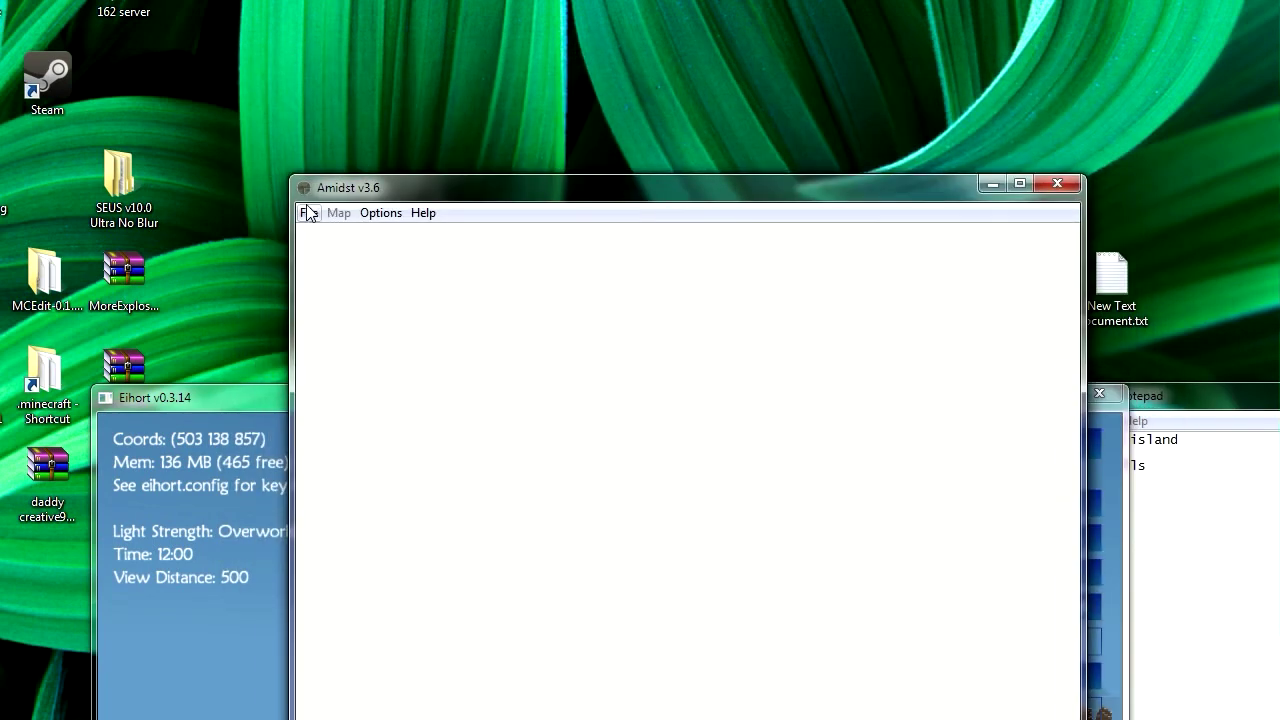
- Start a new map from a file or folder, and bring the file selection dialog fully into view
click(308, 213)
click(310, 215)
click(308, 215)
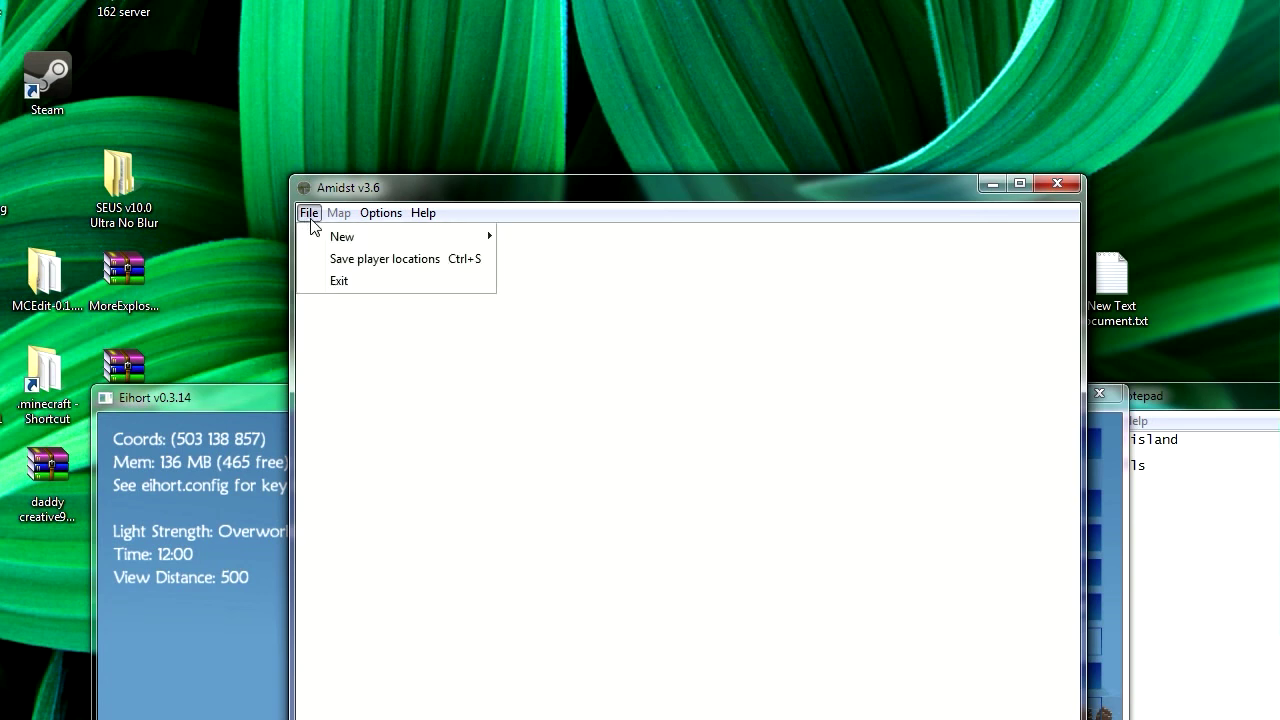
mouse_move(400, 240)
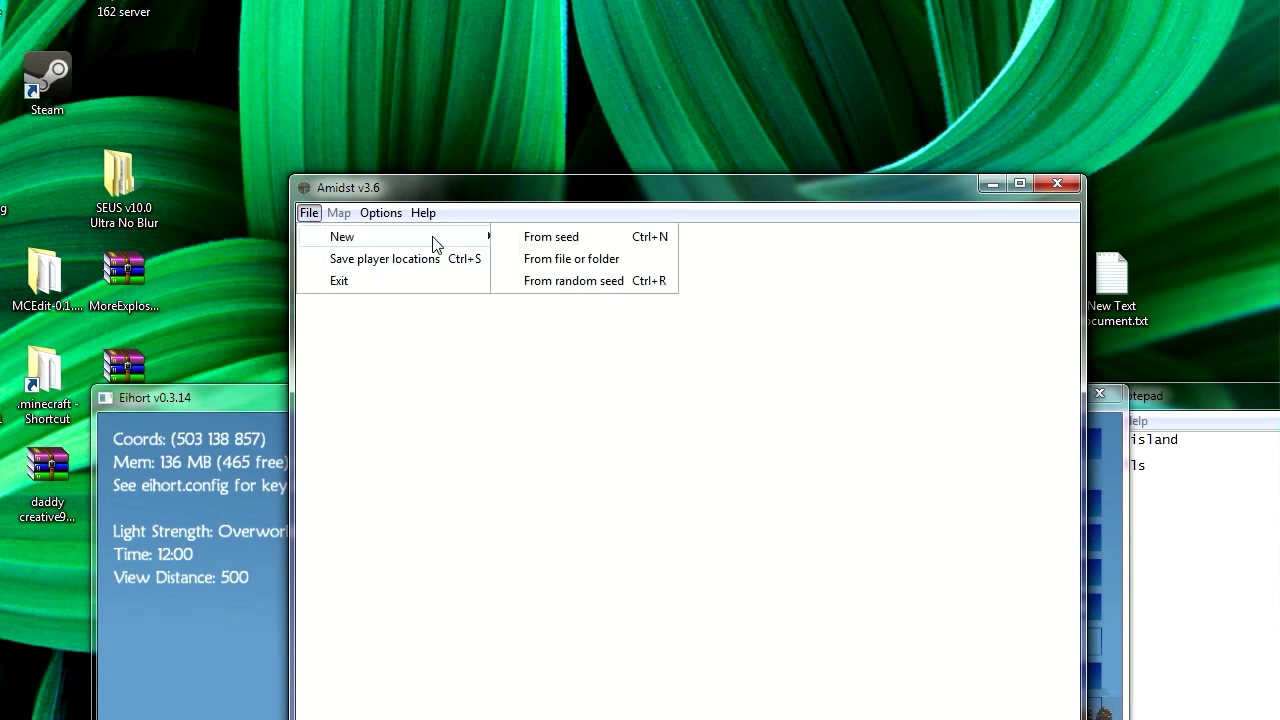
click(565, 266)
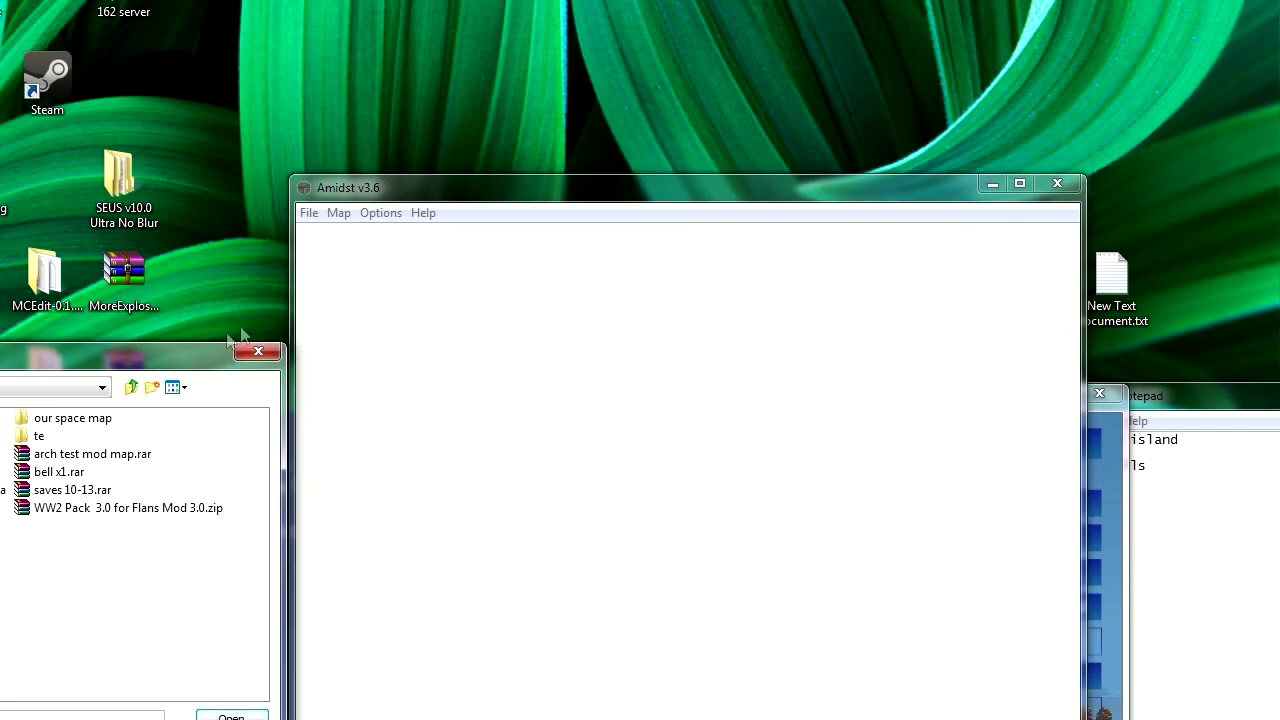
drag(140, 358, 700, 191)
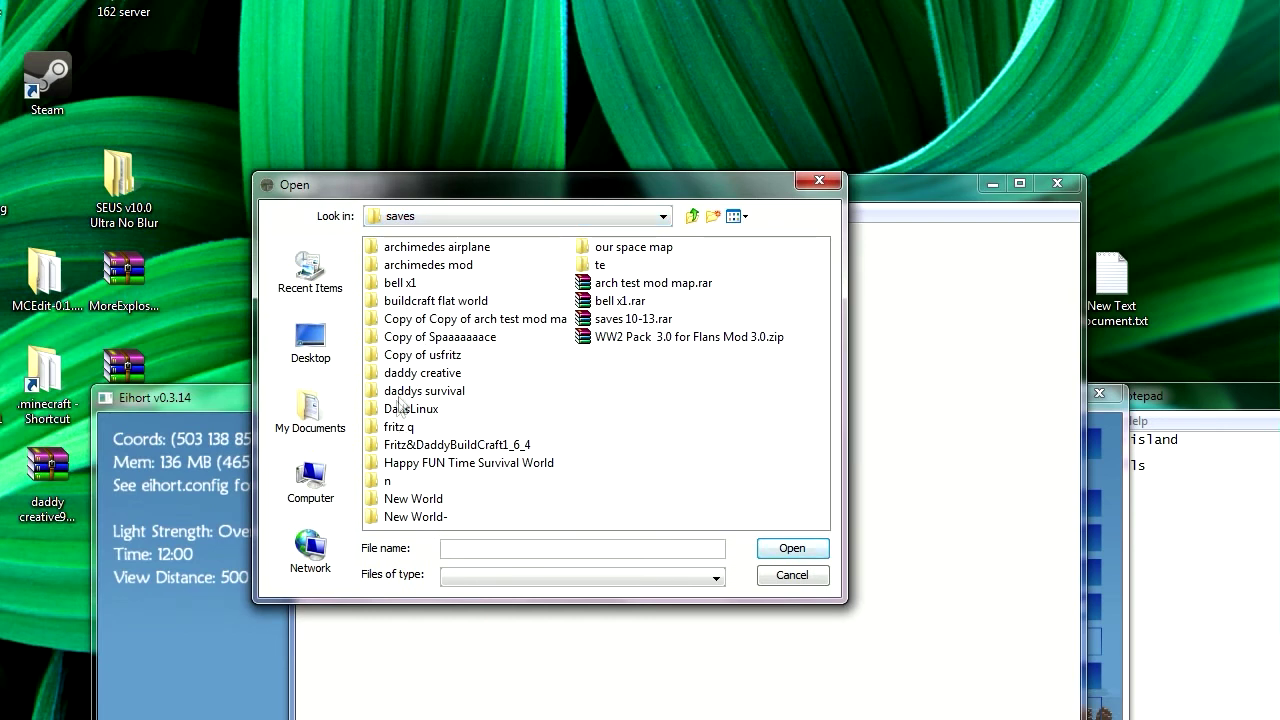
- Open the "daddys survival" world from the saves folder and reposition the window to show more of the map
click(405, 283)
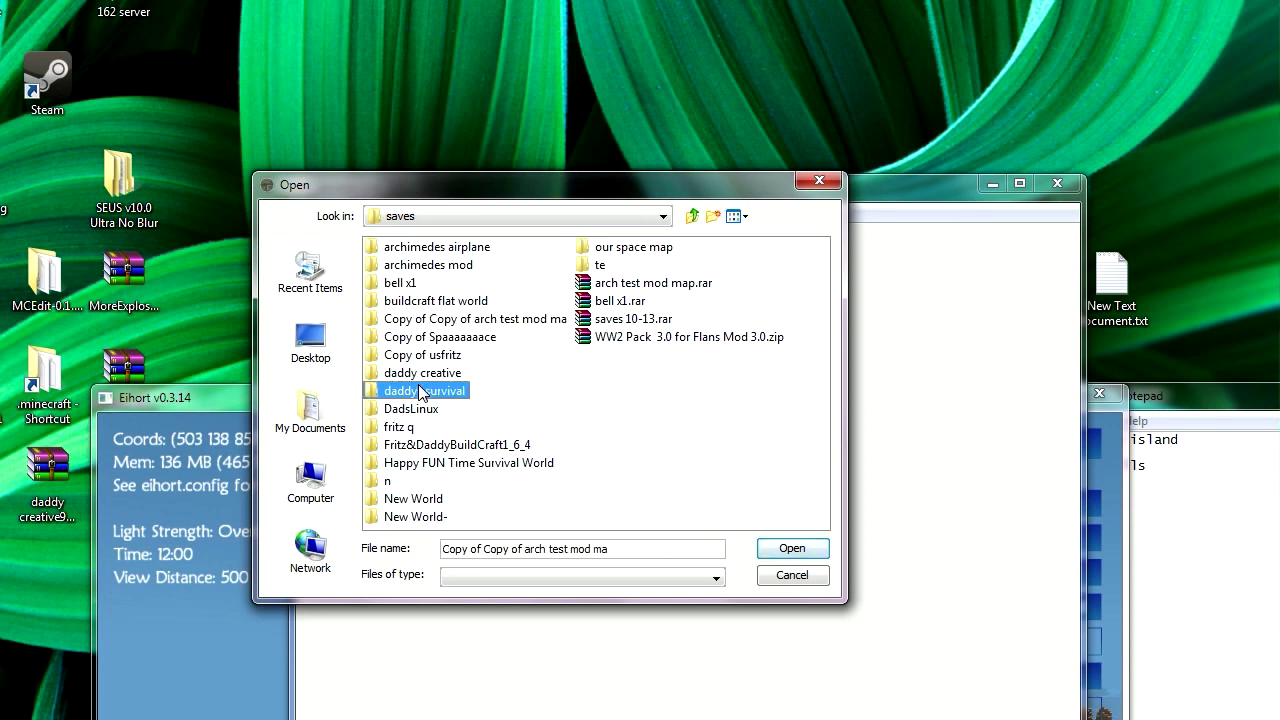
click(790, 549)
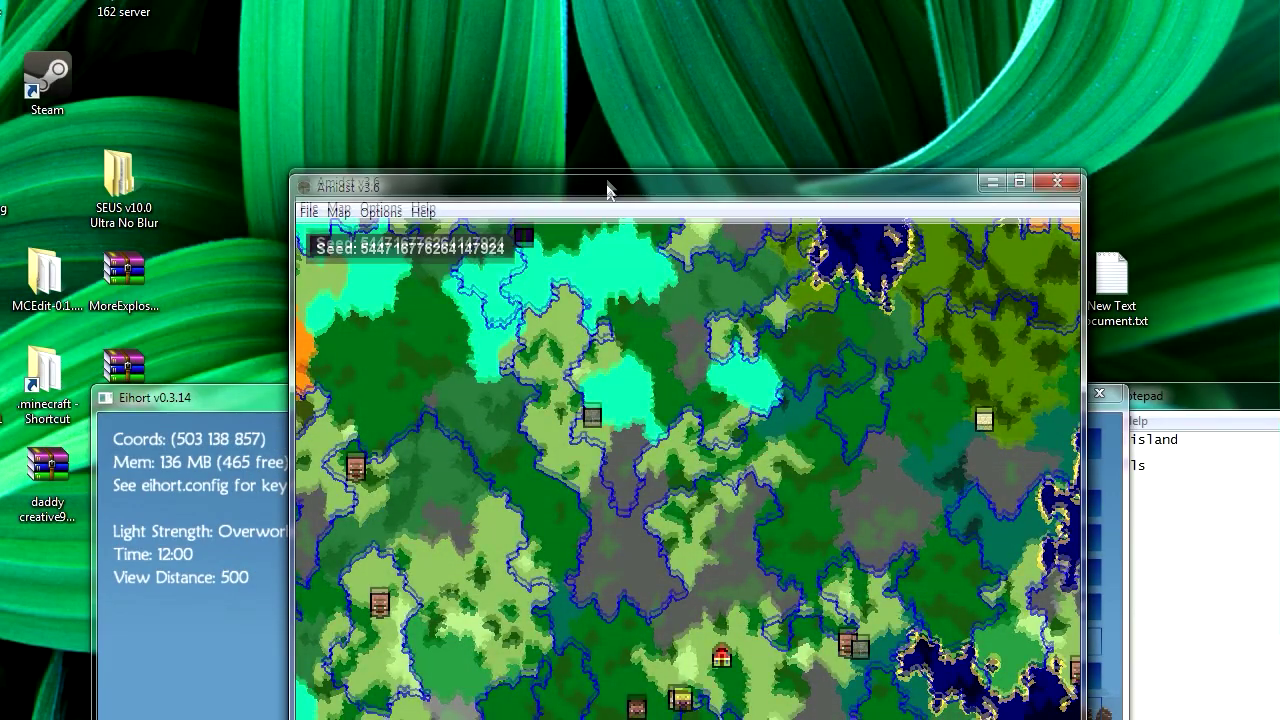
drag(610, 190, 524, 1)
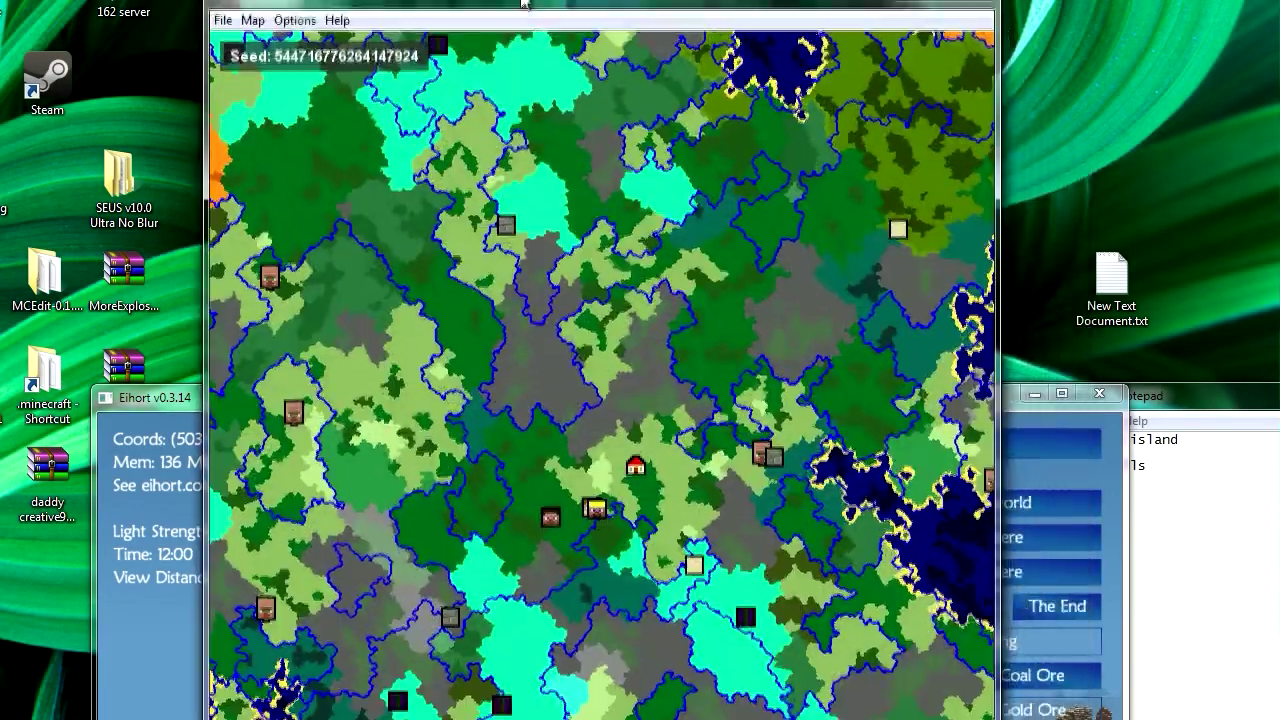
- Survey the whole landmass on the AMIDST map, and examine the area around the spawn and player markers up close
scroll(571, 371, down, 6)
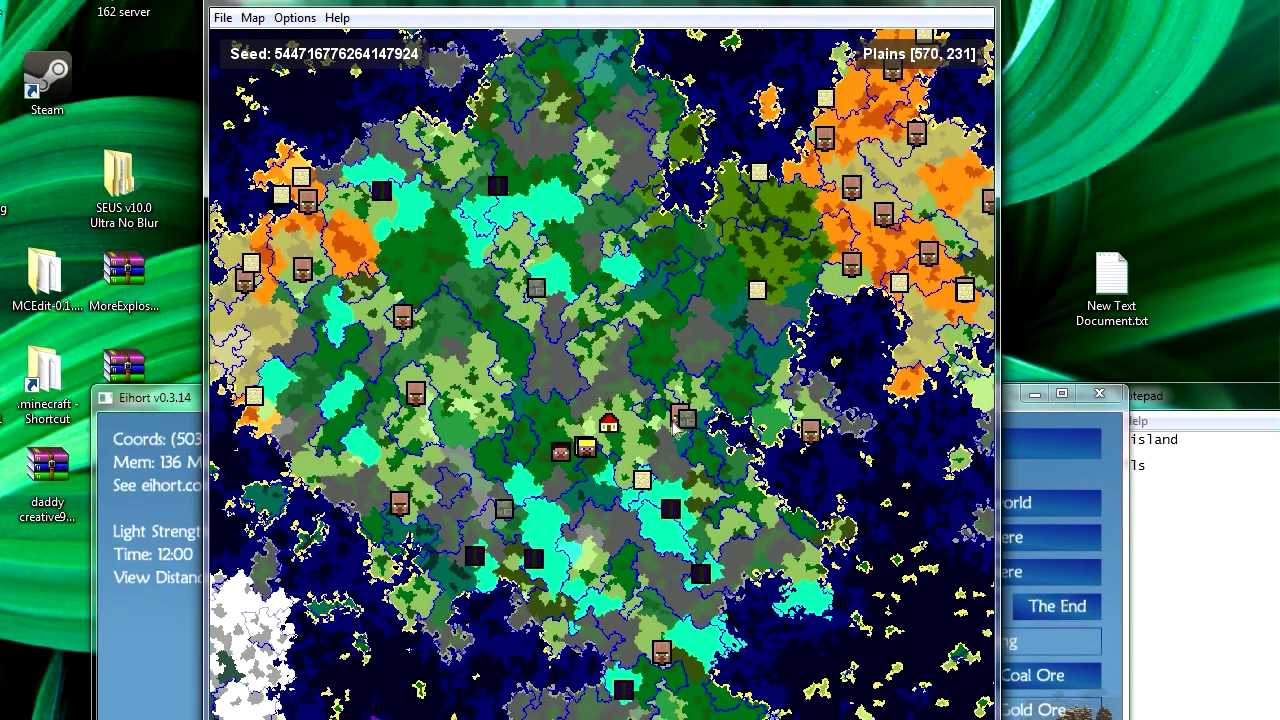
scroll(562, 437, up, 5)
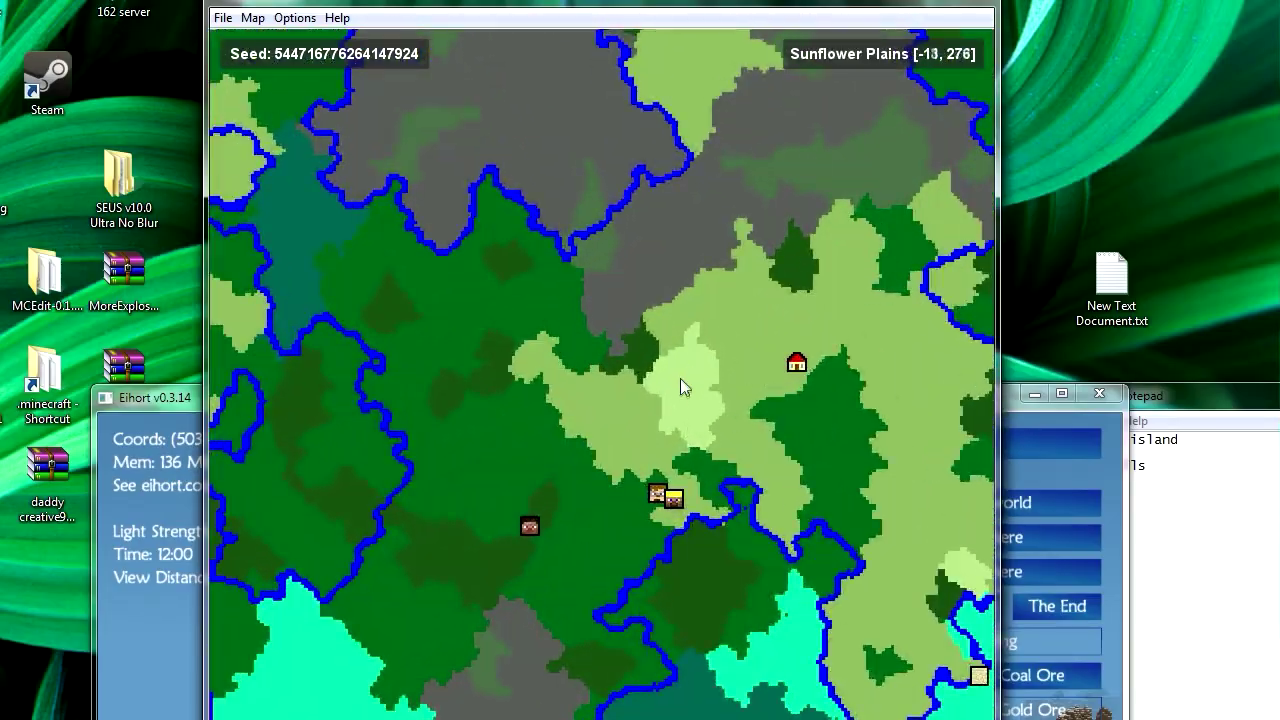
drag(623, 437, 257, 437)
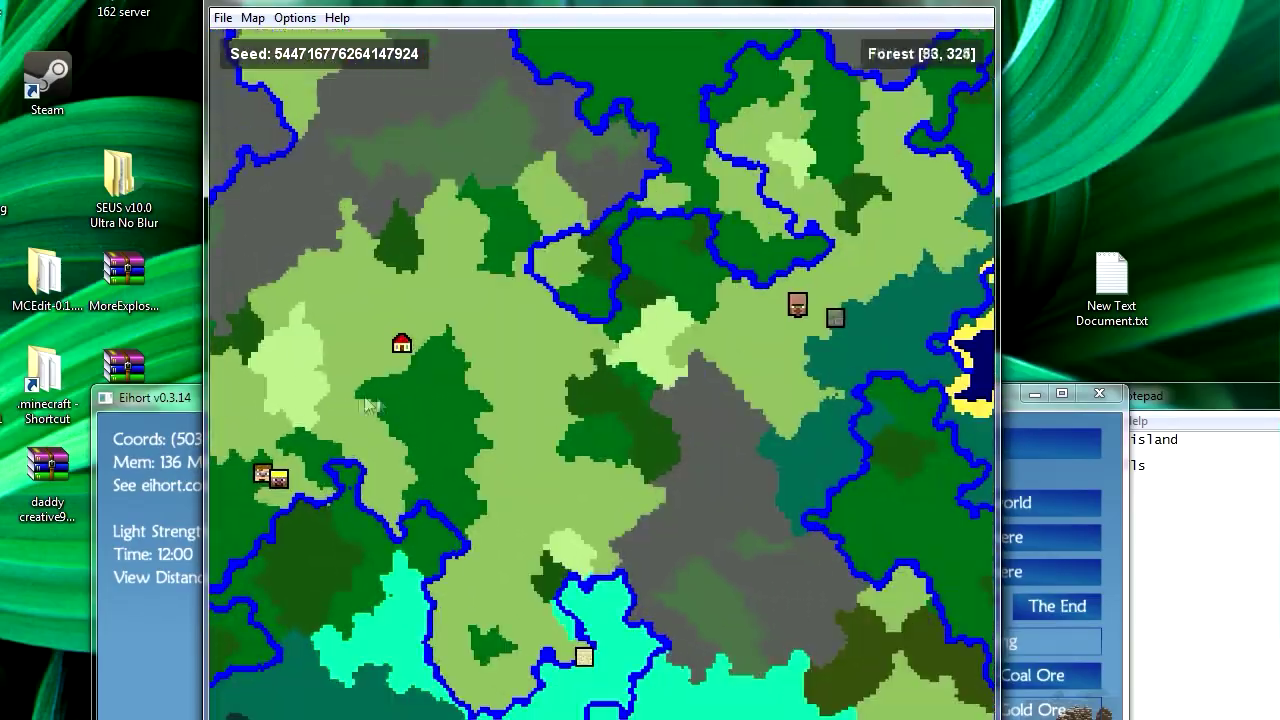
drag(240, 390, 533, 370)
scroll(546, 402, down, 2)
scroll(558, 410, up, 3)
scroll(560, 415, up, 2)
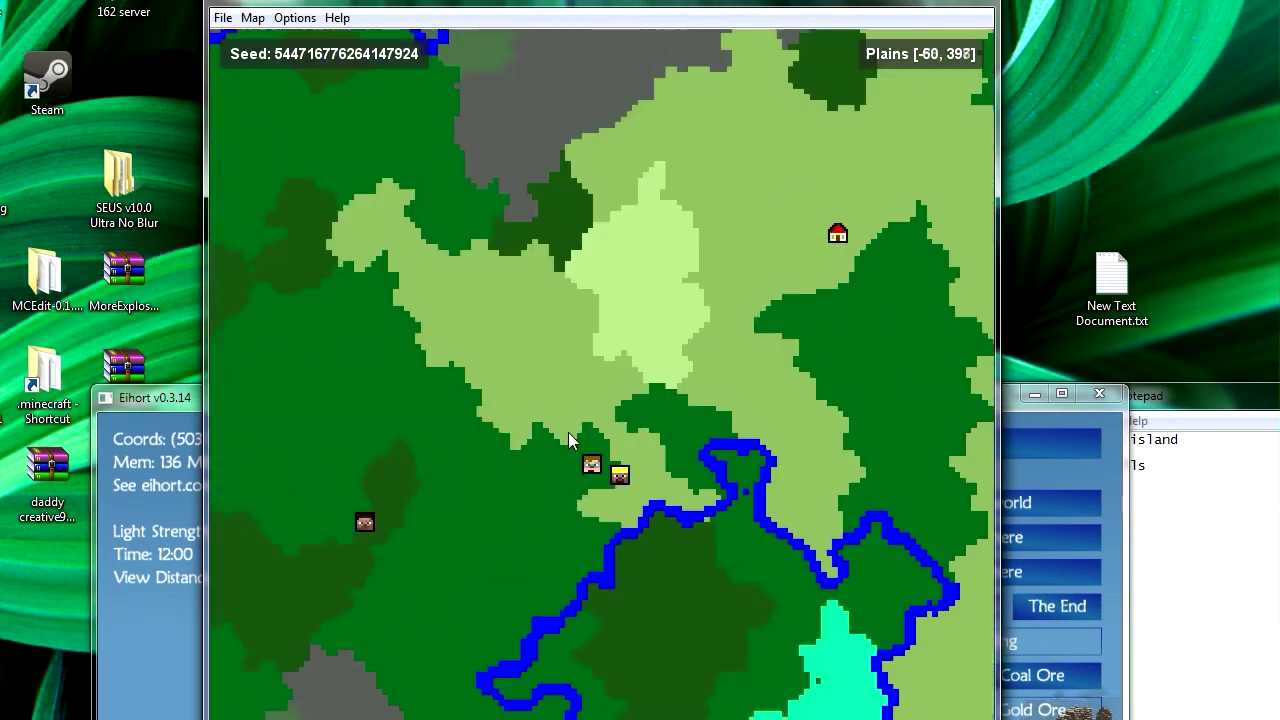
drag(686, 434, 521, 473)
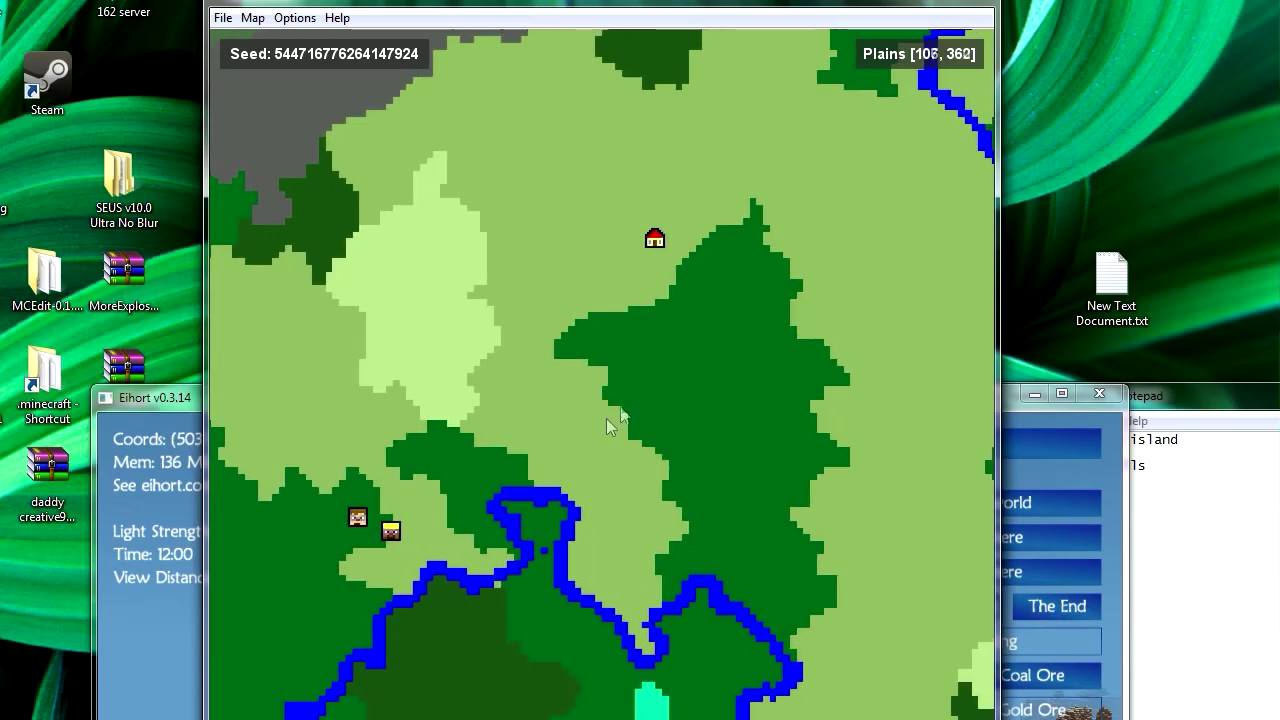
- Inspect the map south-west of the player markers as far as the beach, and return to the spawn area
scroll(753, 318, down, 4)
drag(632, 364, 745, 241)
drag(552, 432, 587, 356)
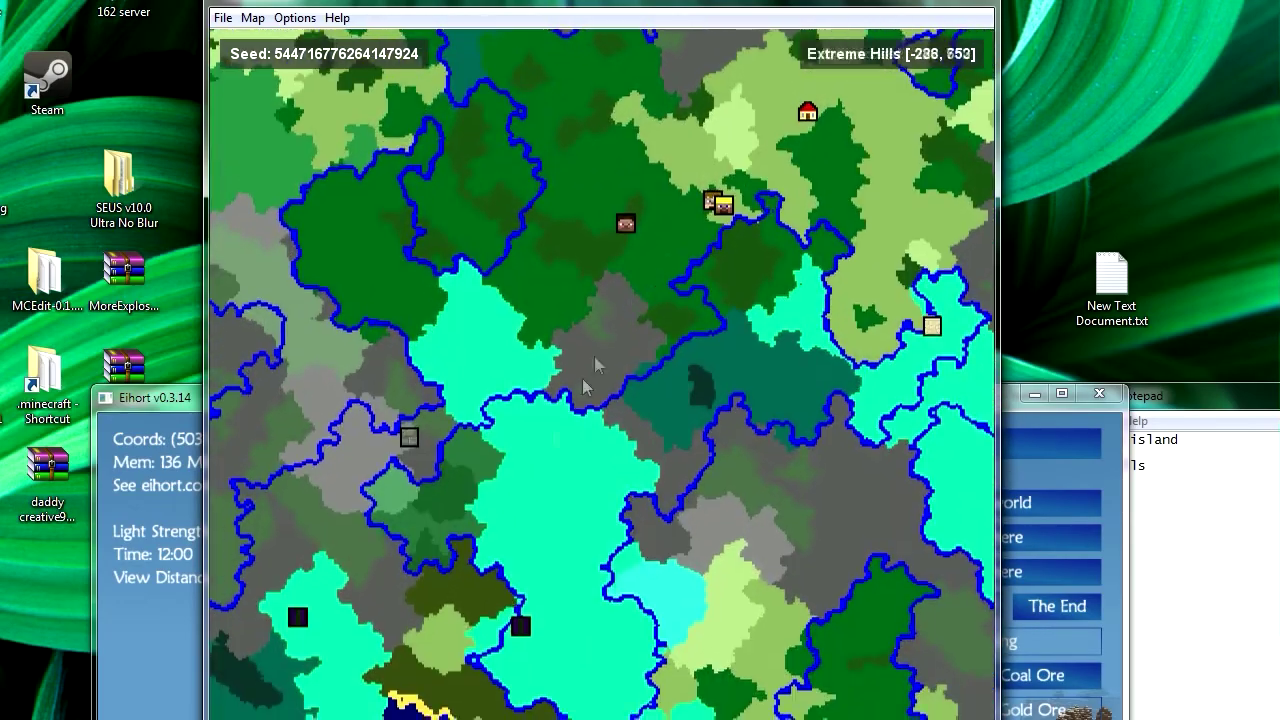
drag(418, 706, 506, 552)
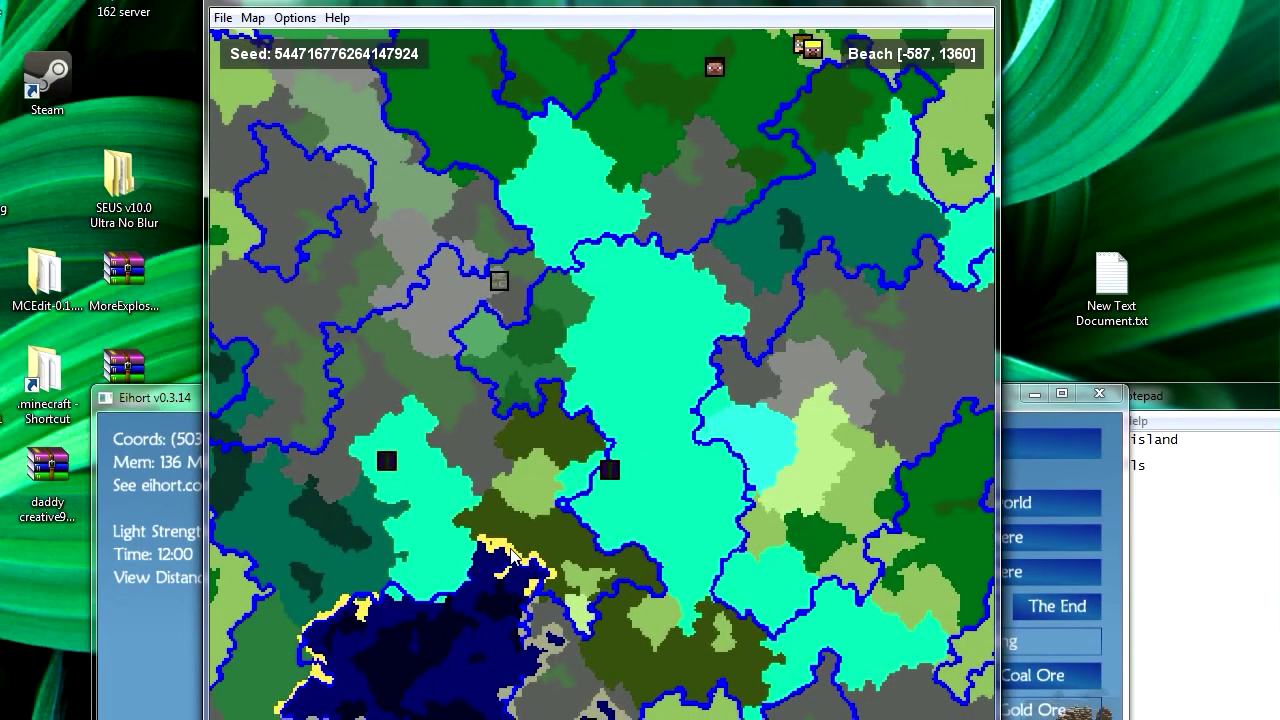
drag(610, 268, 457, 531)
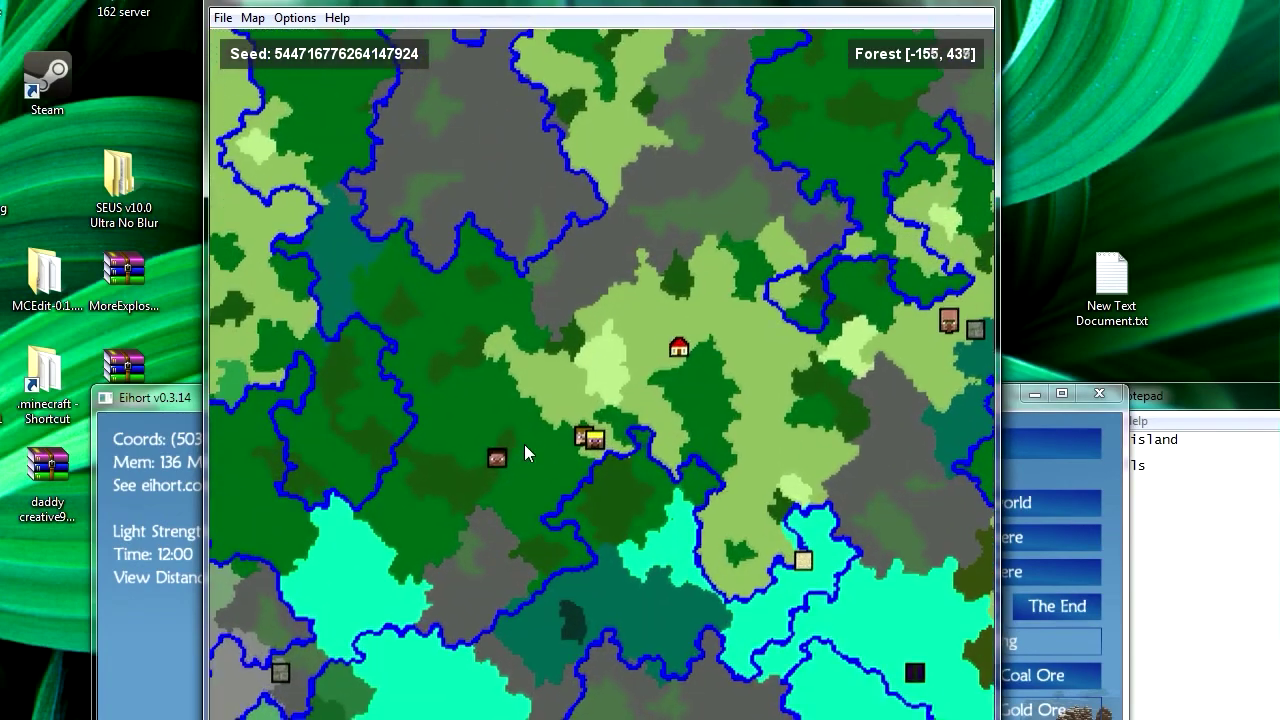
- Switch to Eihort, bring its window fully into view and fly across the desert past the snowy hilltop castle
drag(1010, 405, 1086, 96)
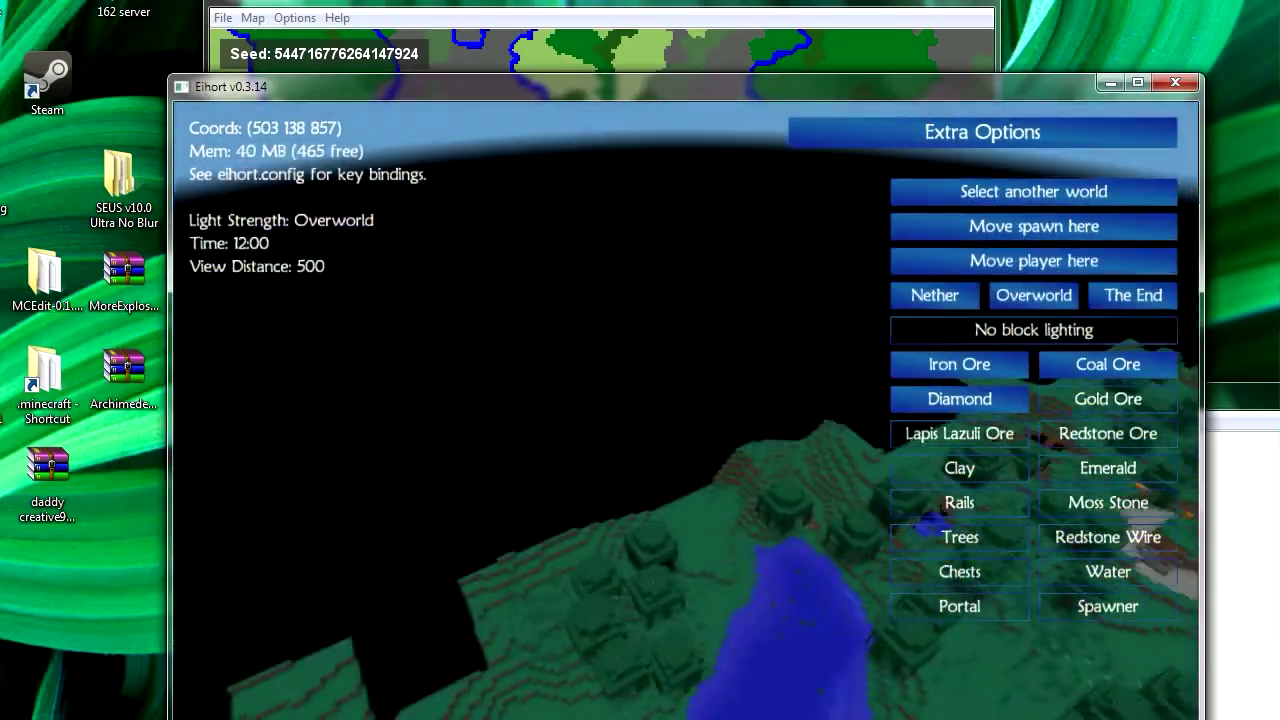
key(w)
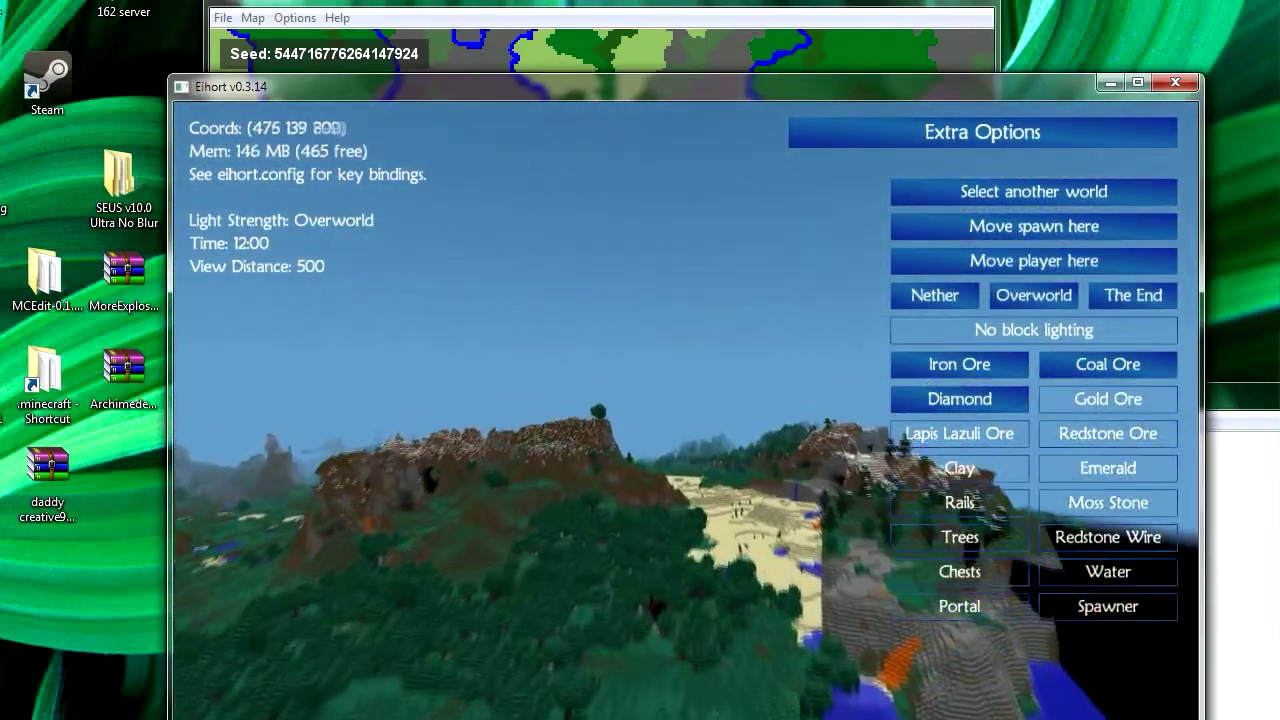
key(space)
key(w)
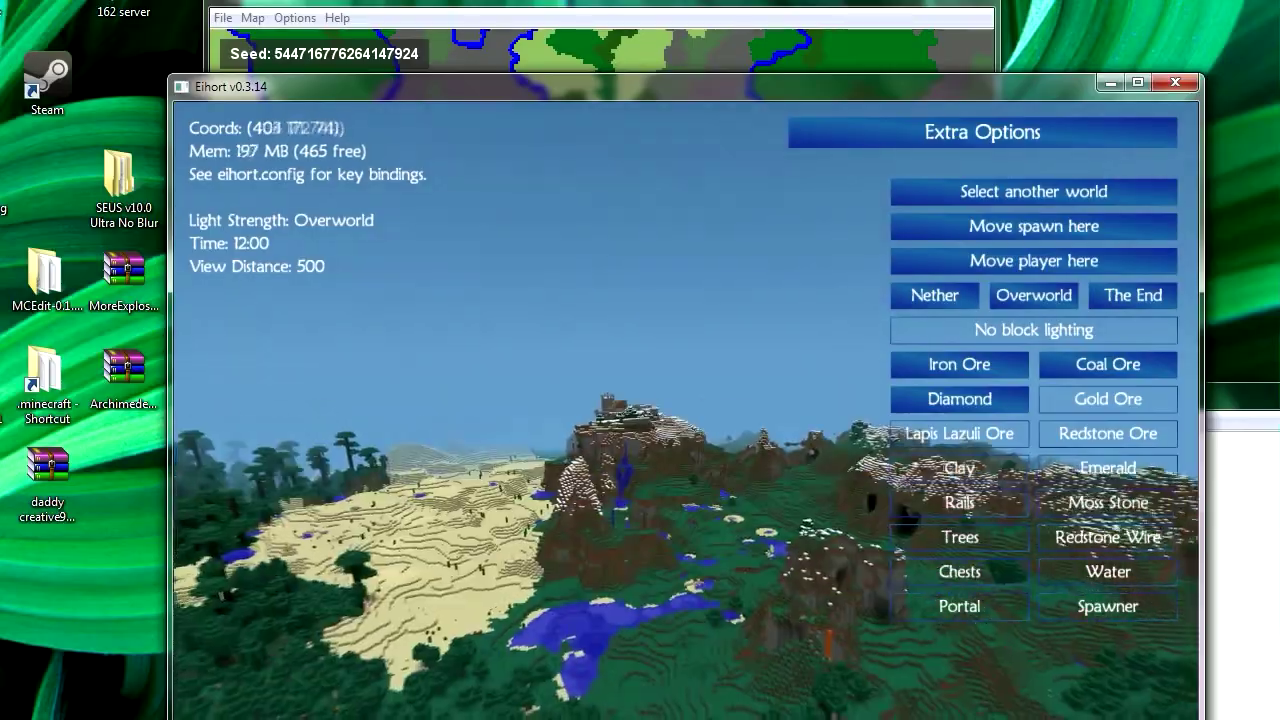
key(w)
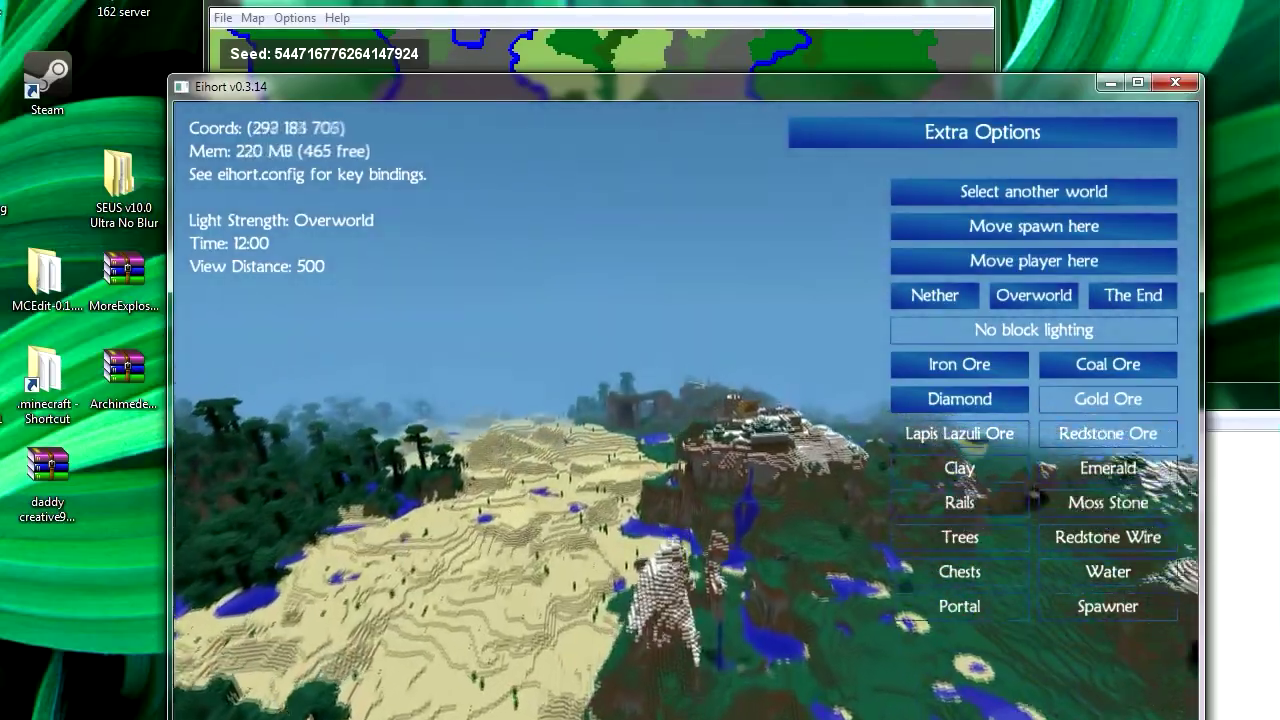
key(w)
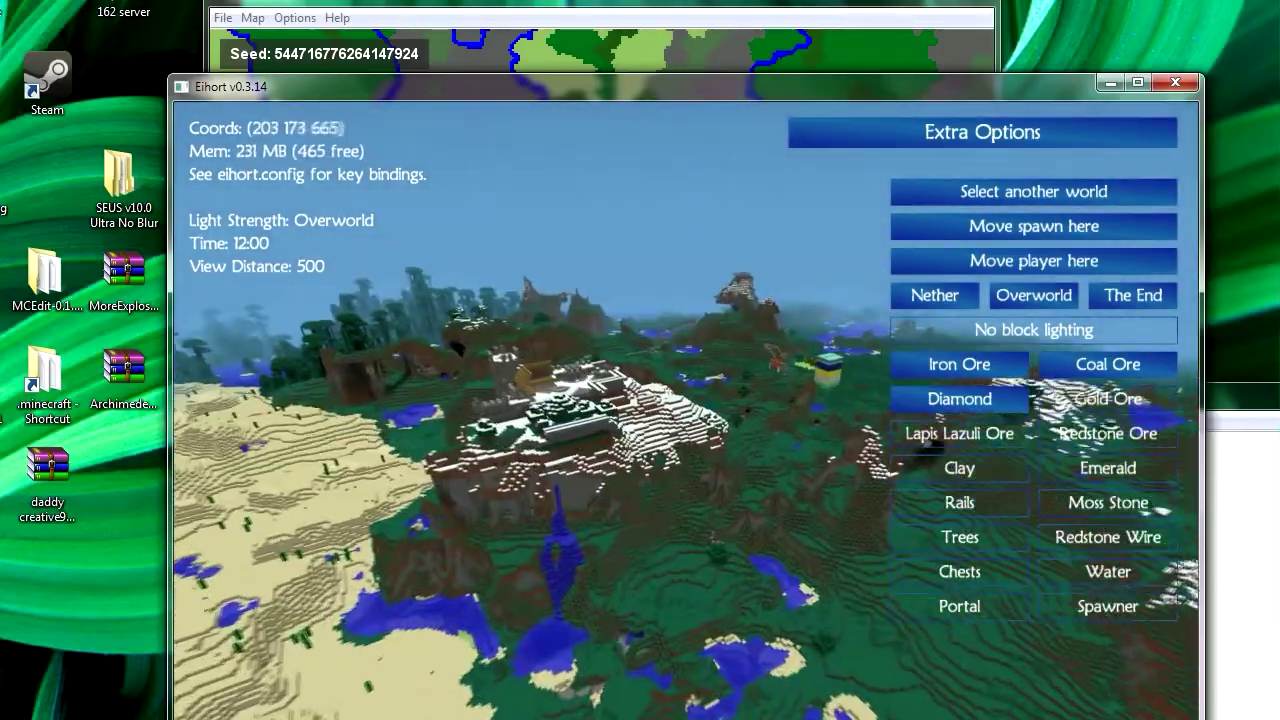
key(w)
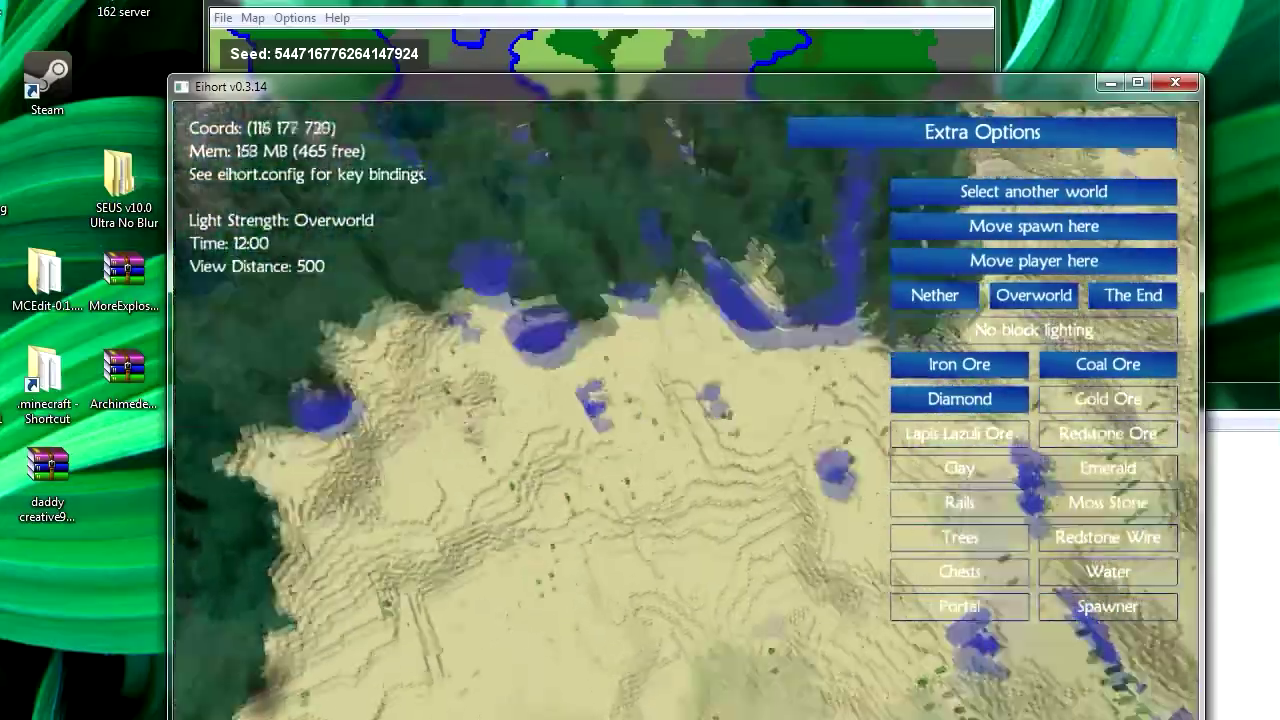
- Fly around the castle hill and view the stone tower and walls from below
key(w)
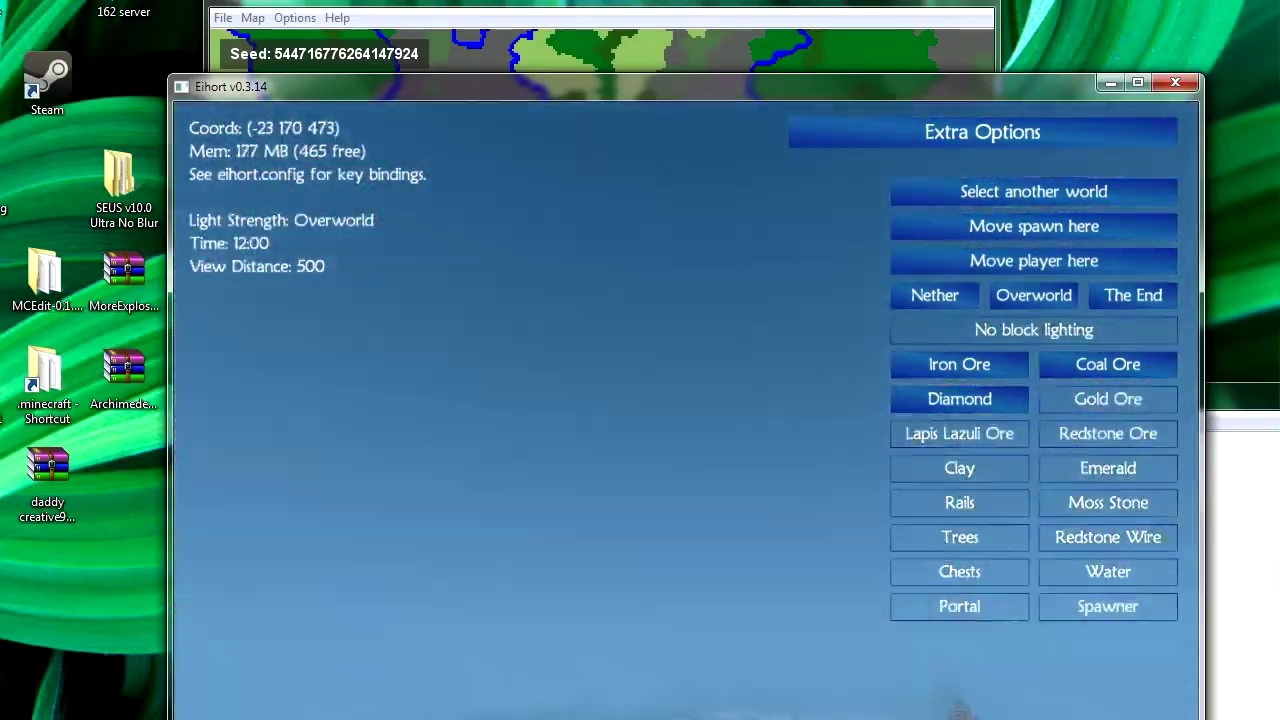
key(w)
key(w)
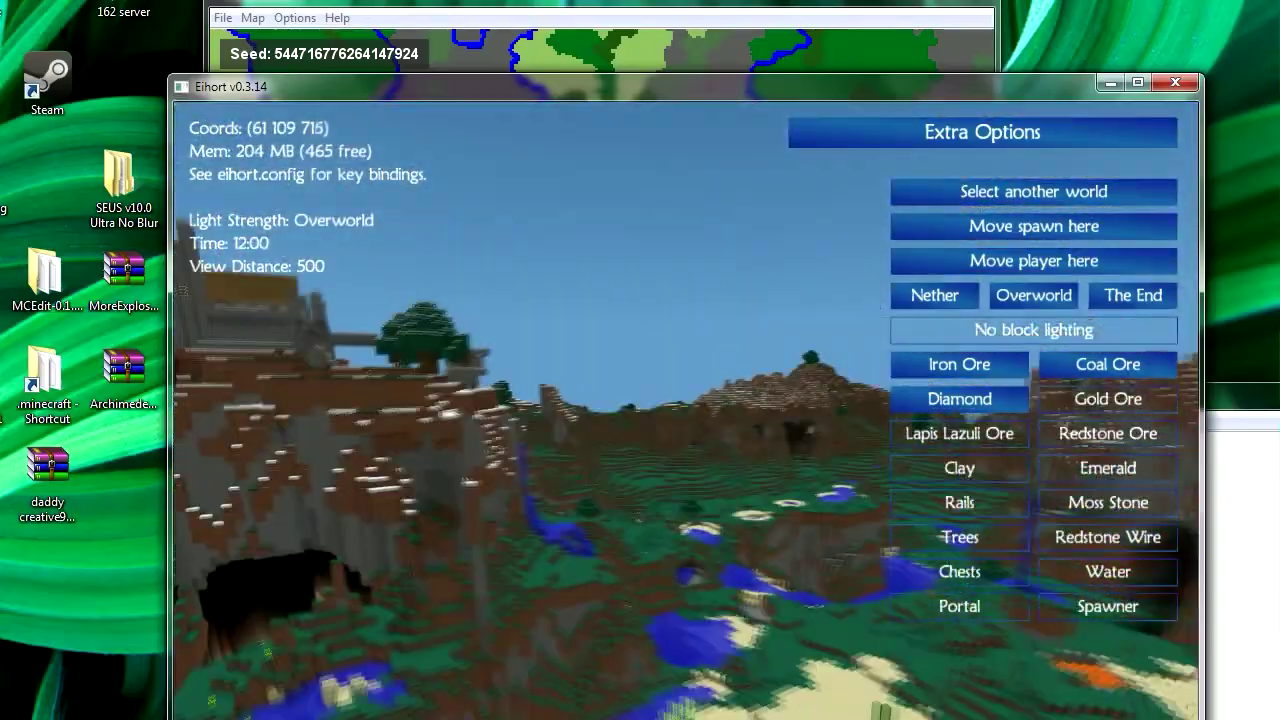
key(w)
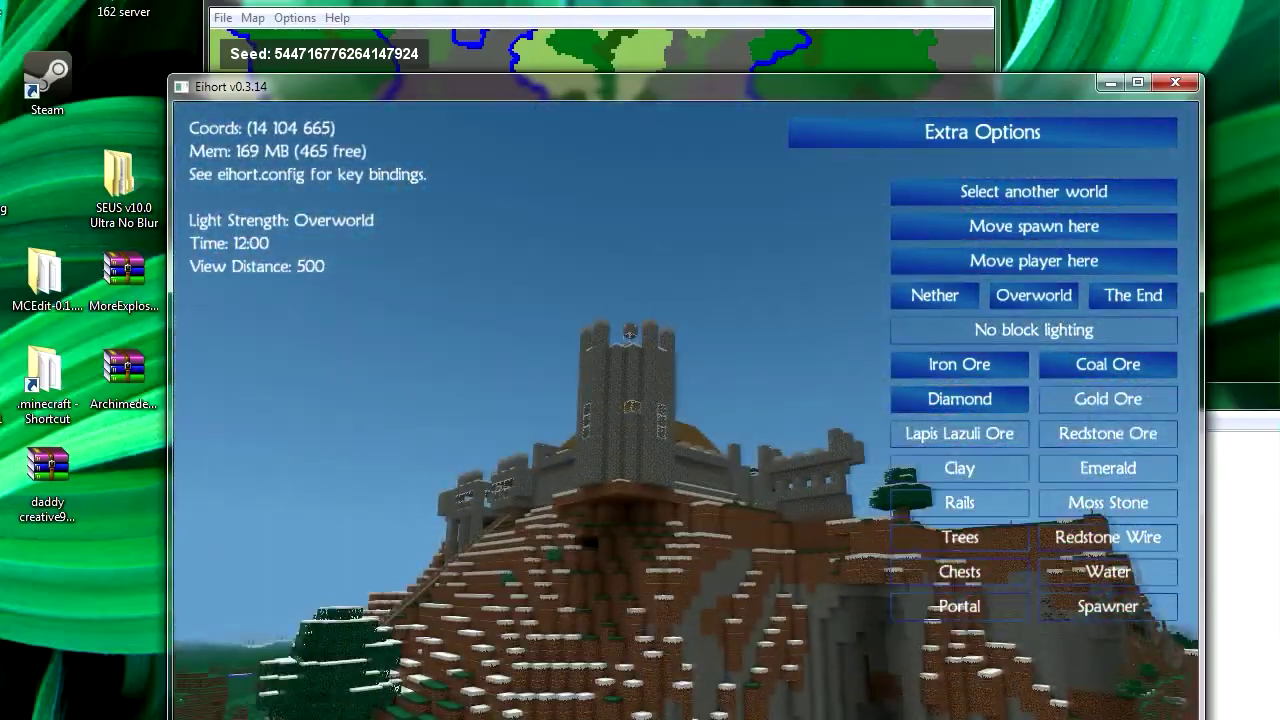
key(a)
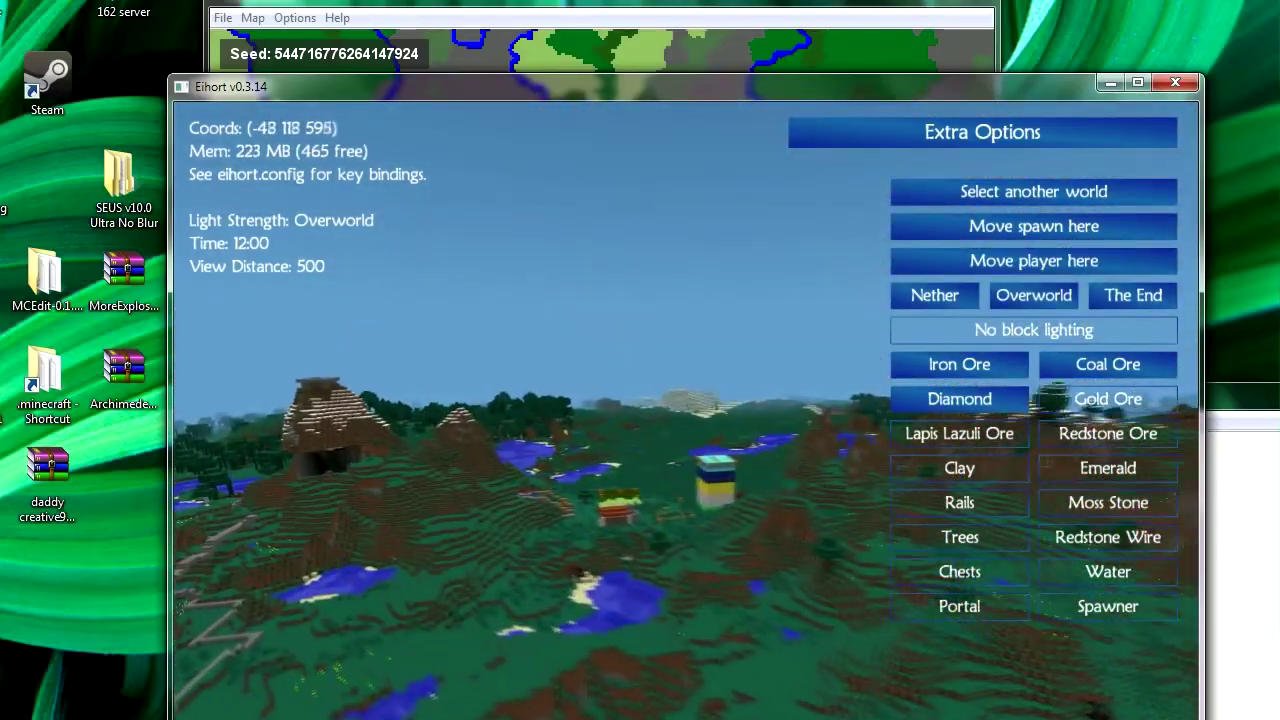
- Fly over the coloured buildings and lakes to inspect the snowy peak with the stone platform on top
key(w)
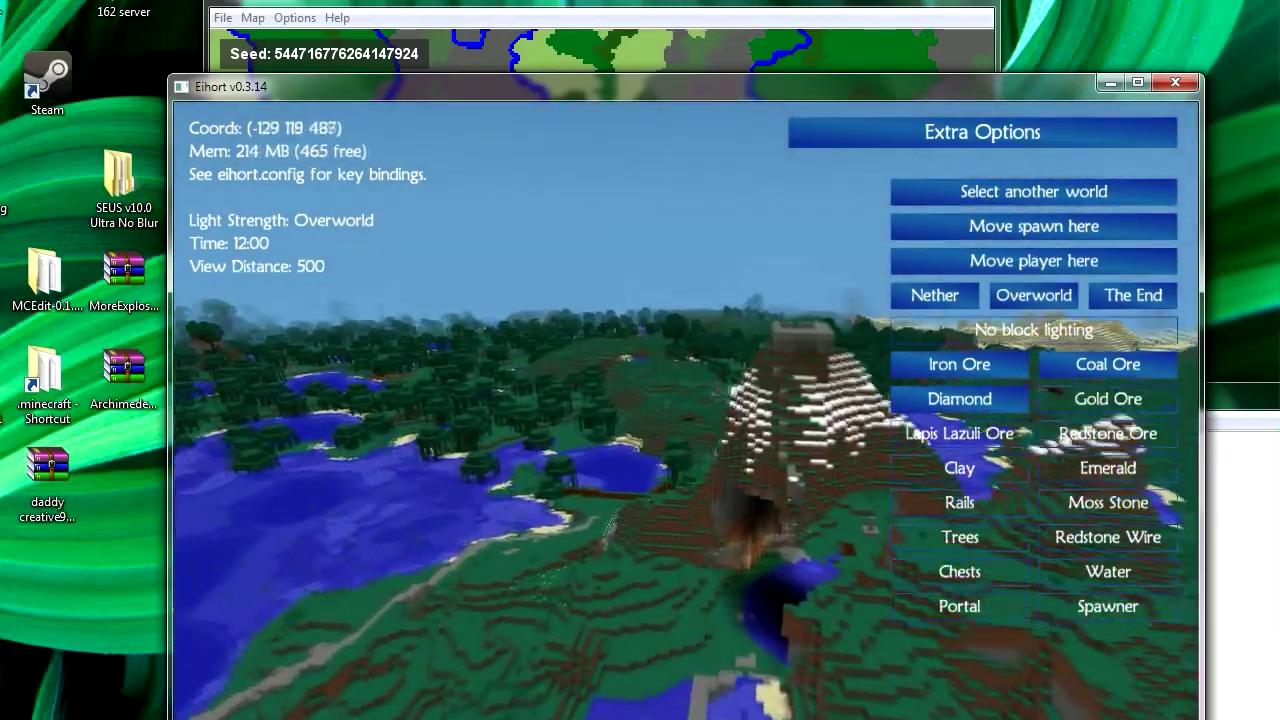
key(w)
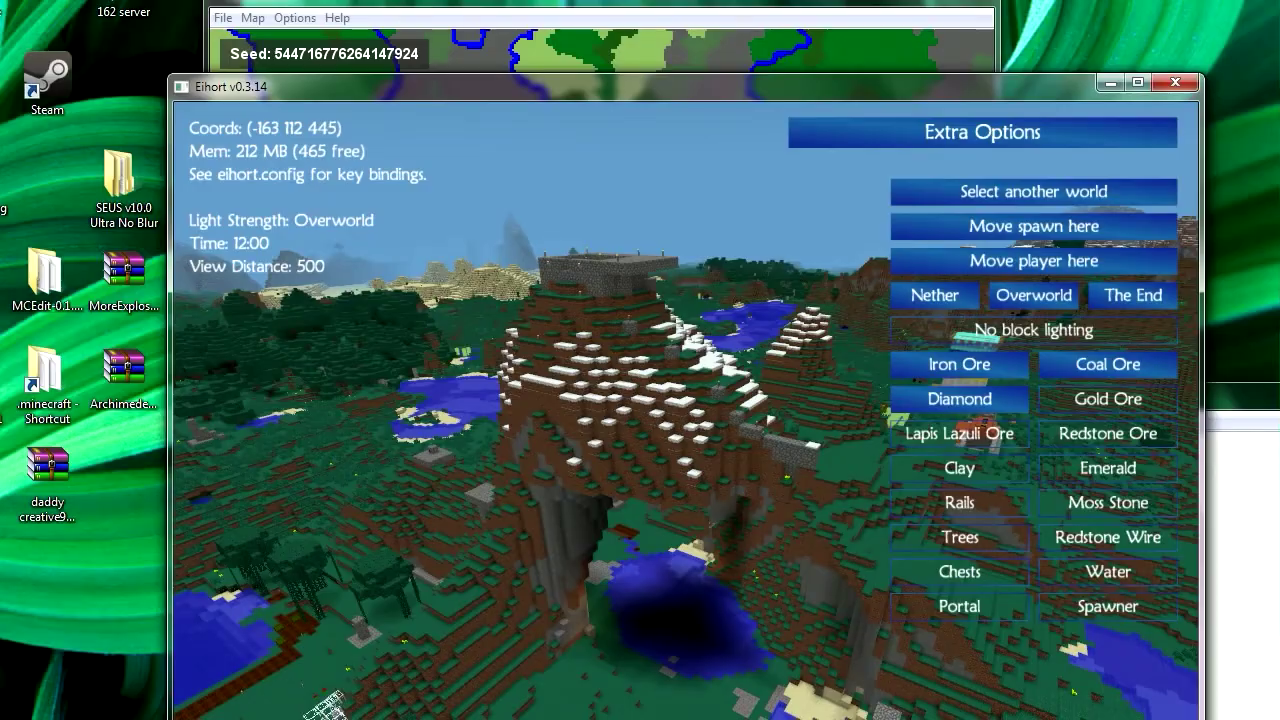
key(w)
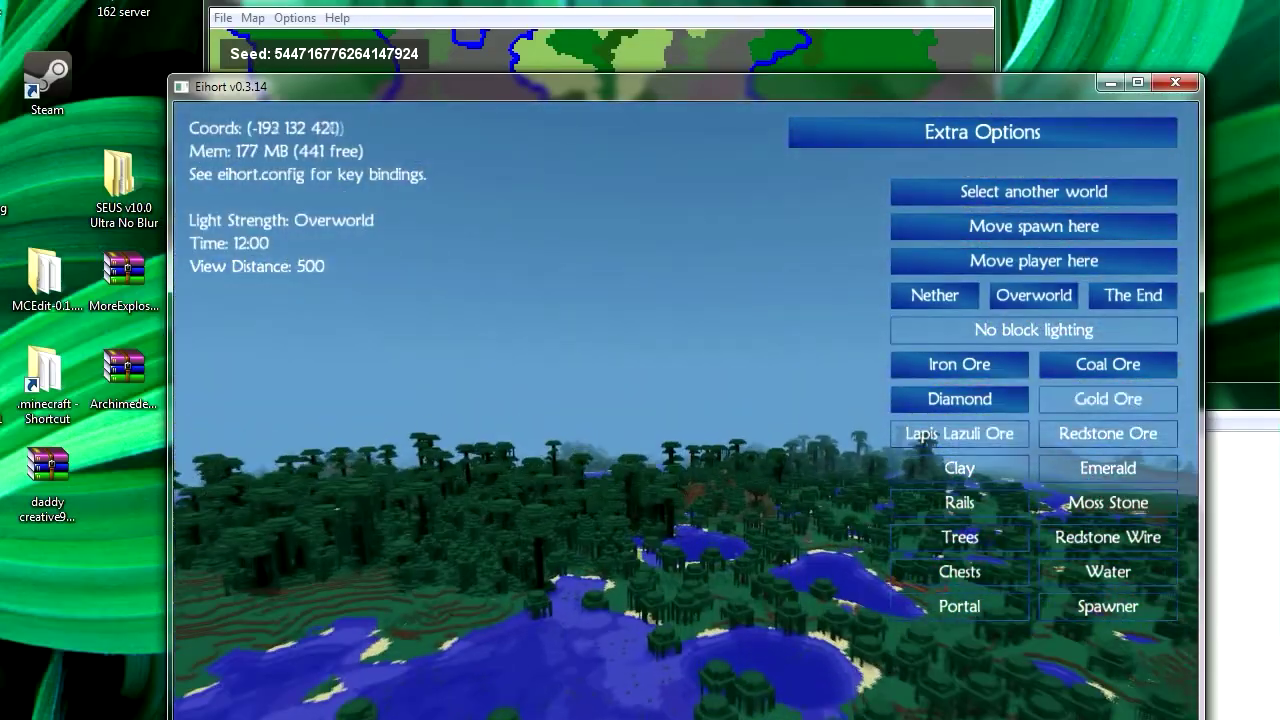
- Fly across the forest and lakes to the large snow-covered mountain with the cave, and view it from above
key(w)
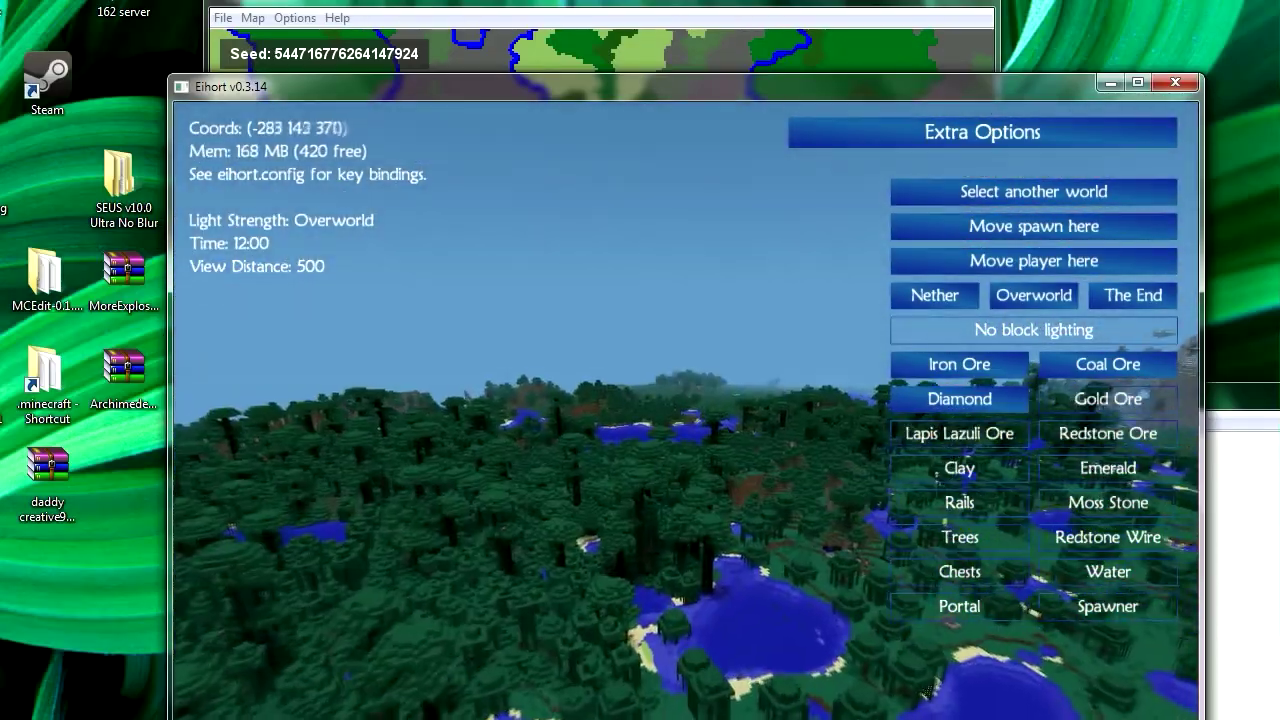
key(w)
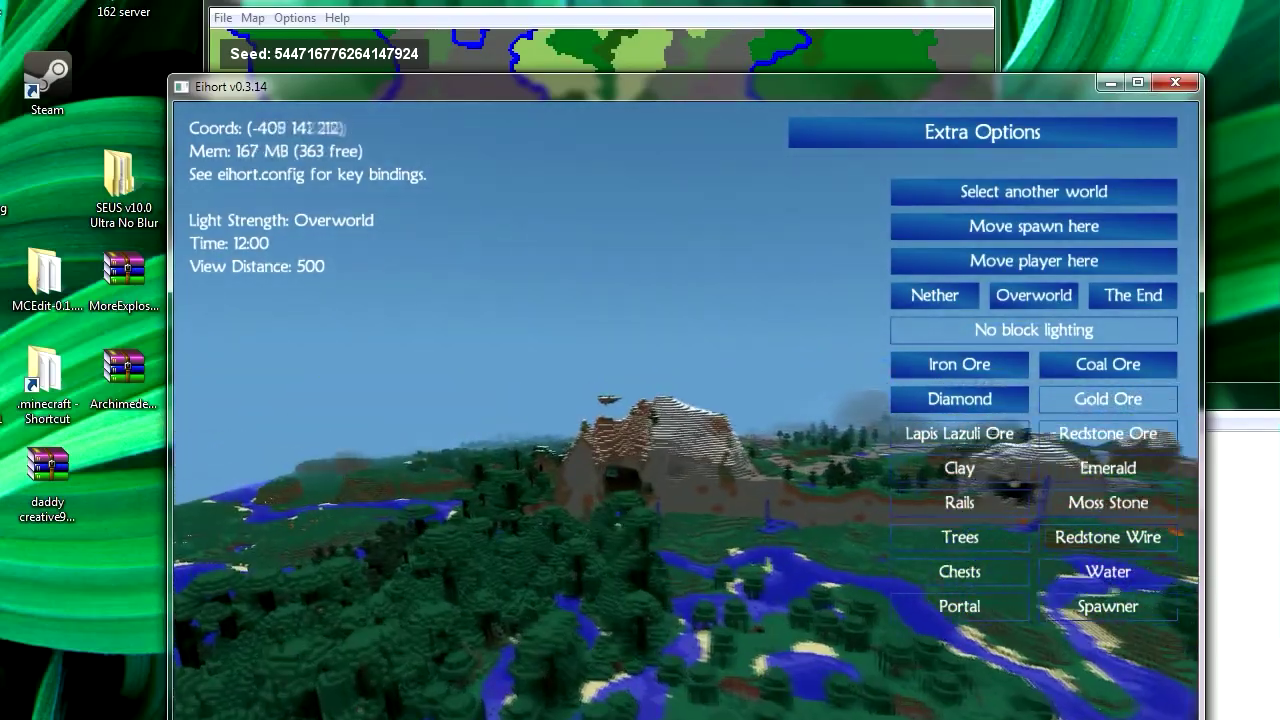
key(w)
key(w)
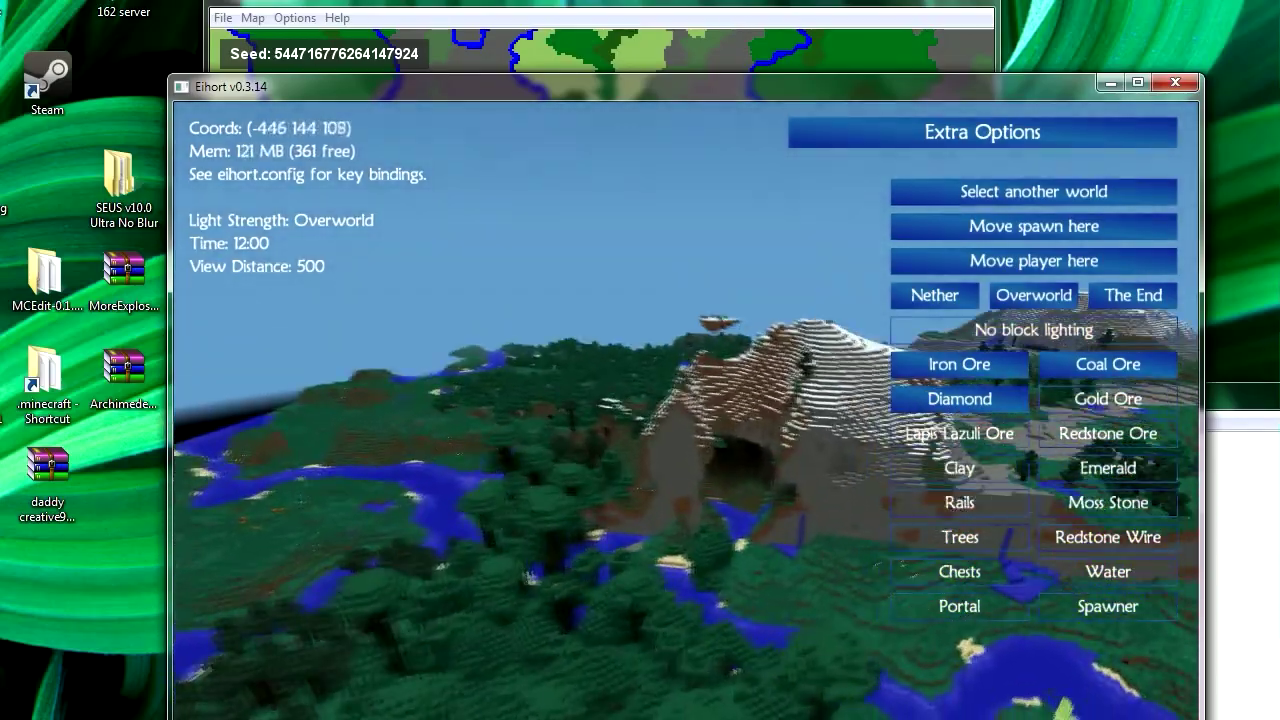
key(a)
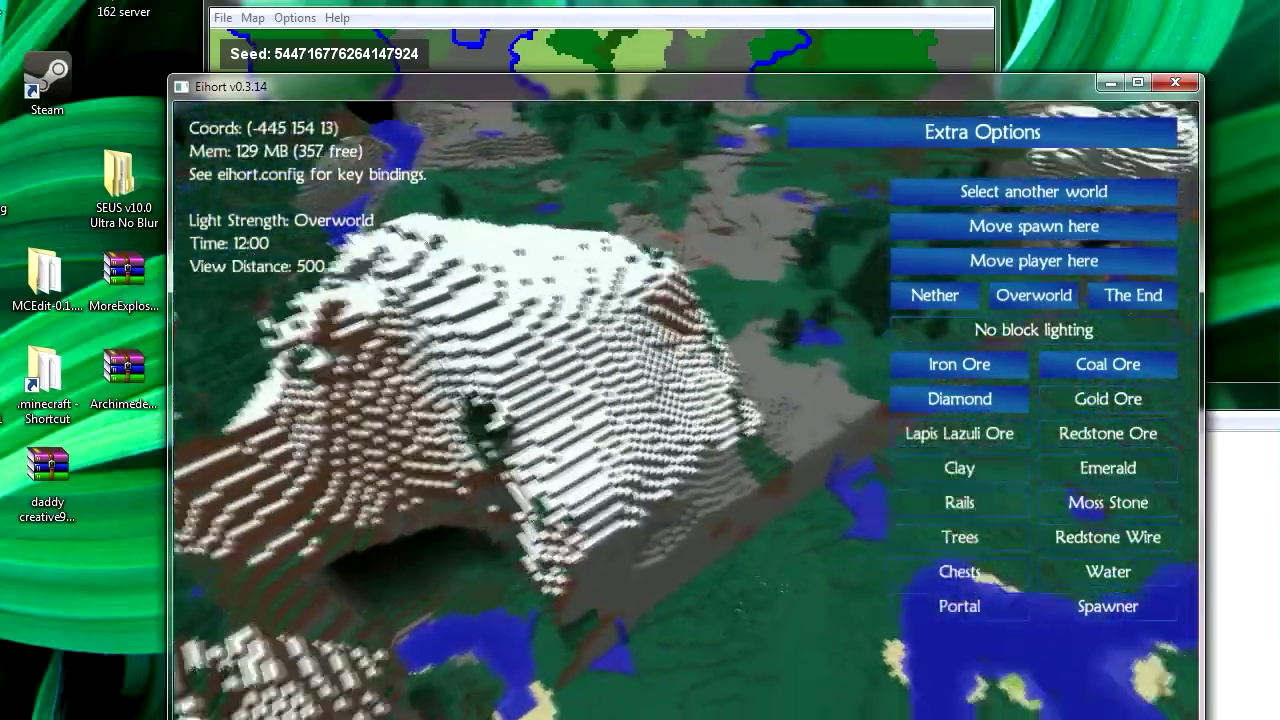
key(a)
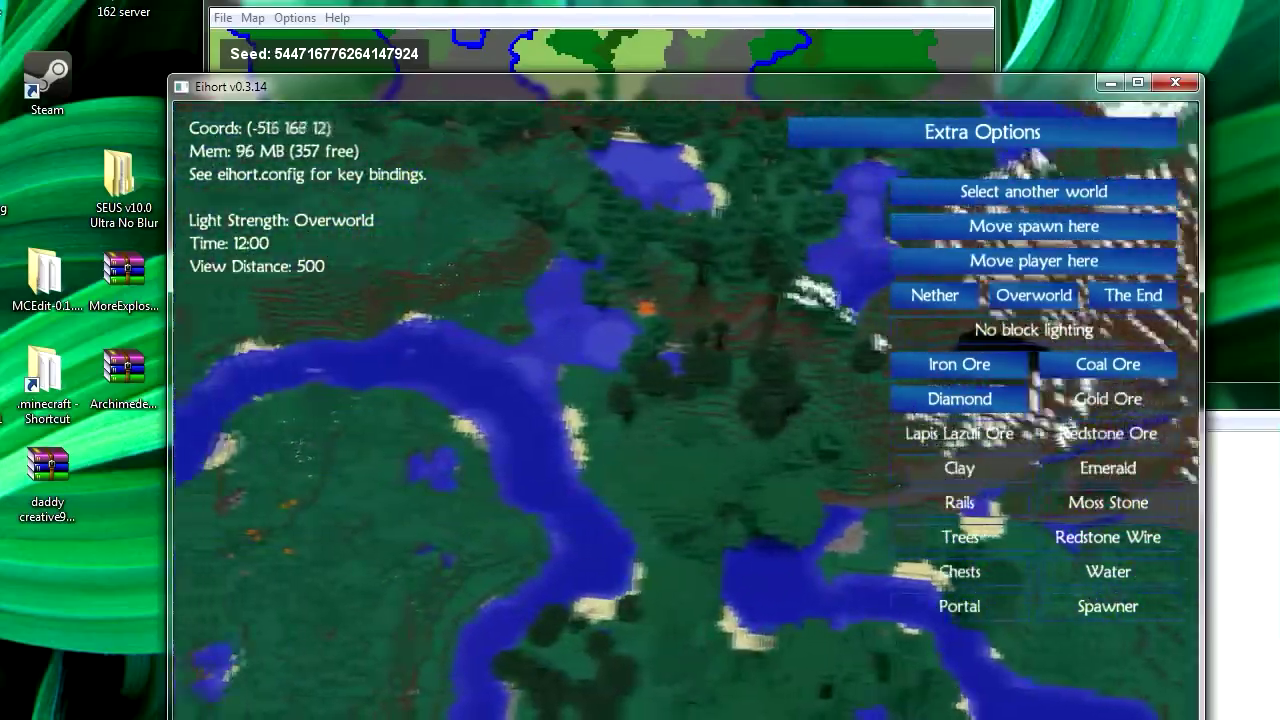
- Follow the river to the edge of the generated terrain, and turn back high above the forest and lakes
key(w)
key(w)
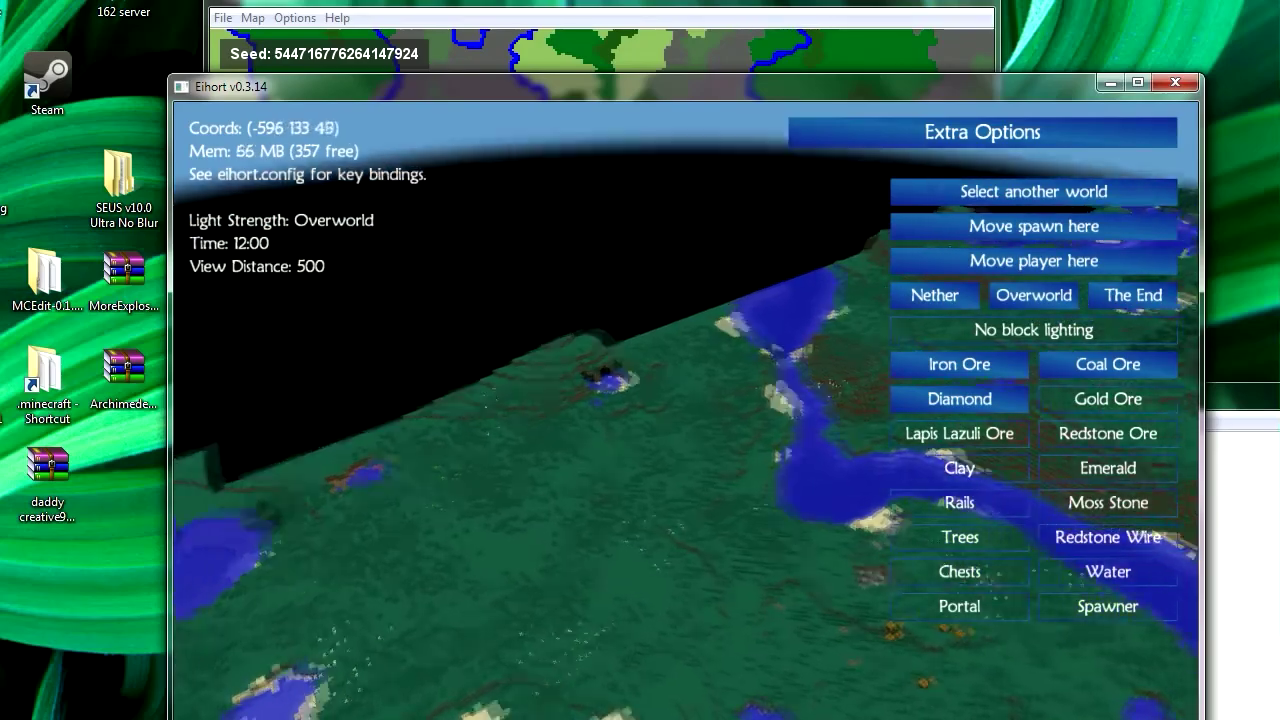
key(w)
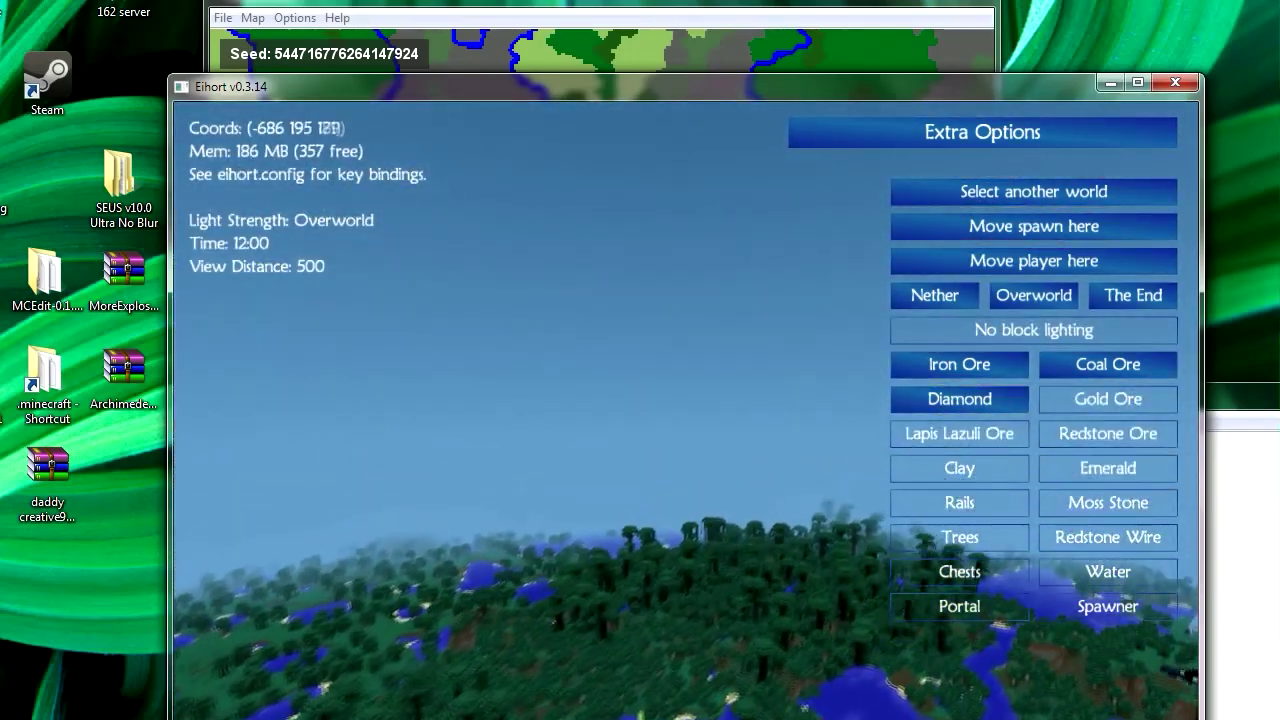
key(w)
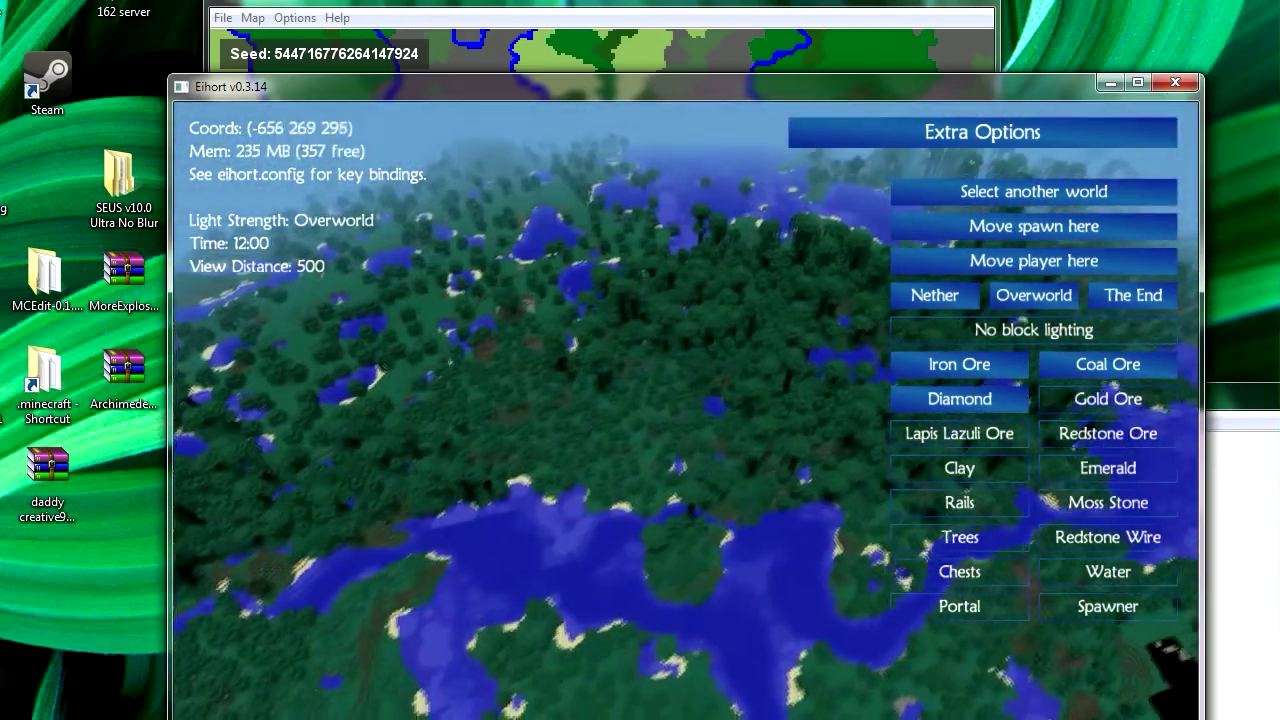
key(w)
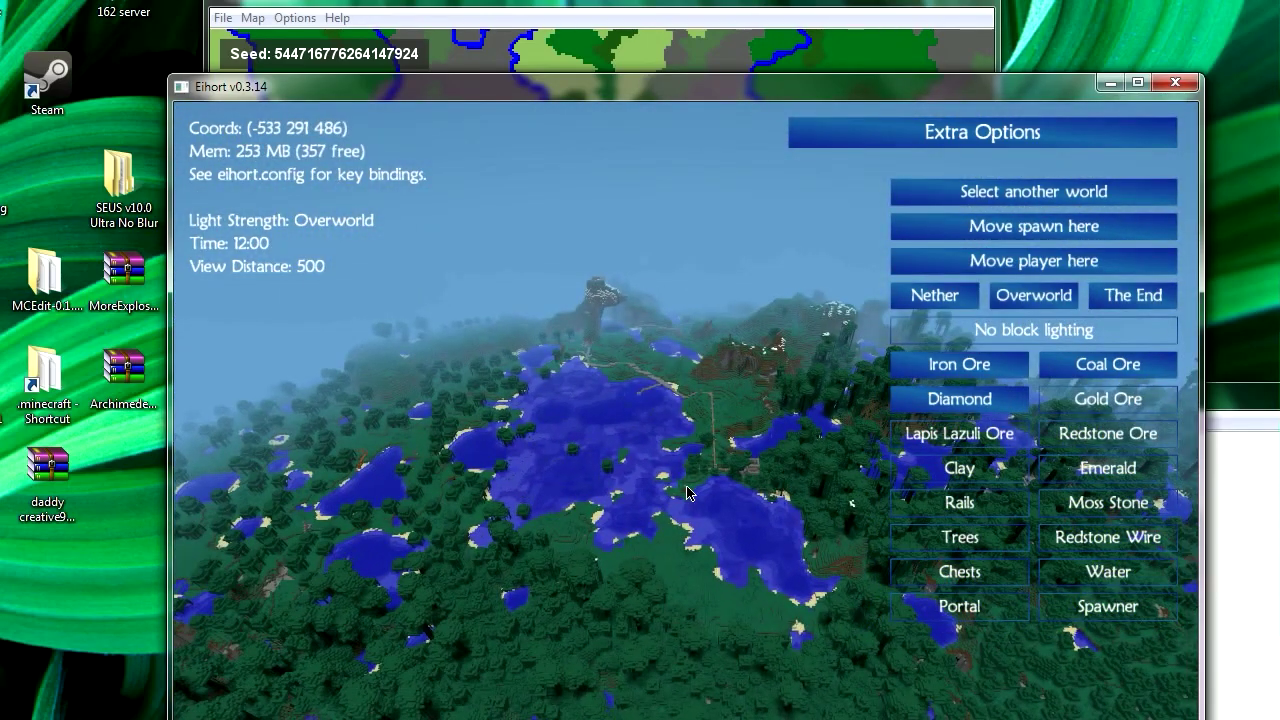
- Move Eihort aside to check the AMIDST map, restore its position and fly over the large lake towards the coloured buildings
drag(556, 100, 687, 282)
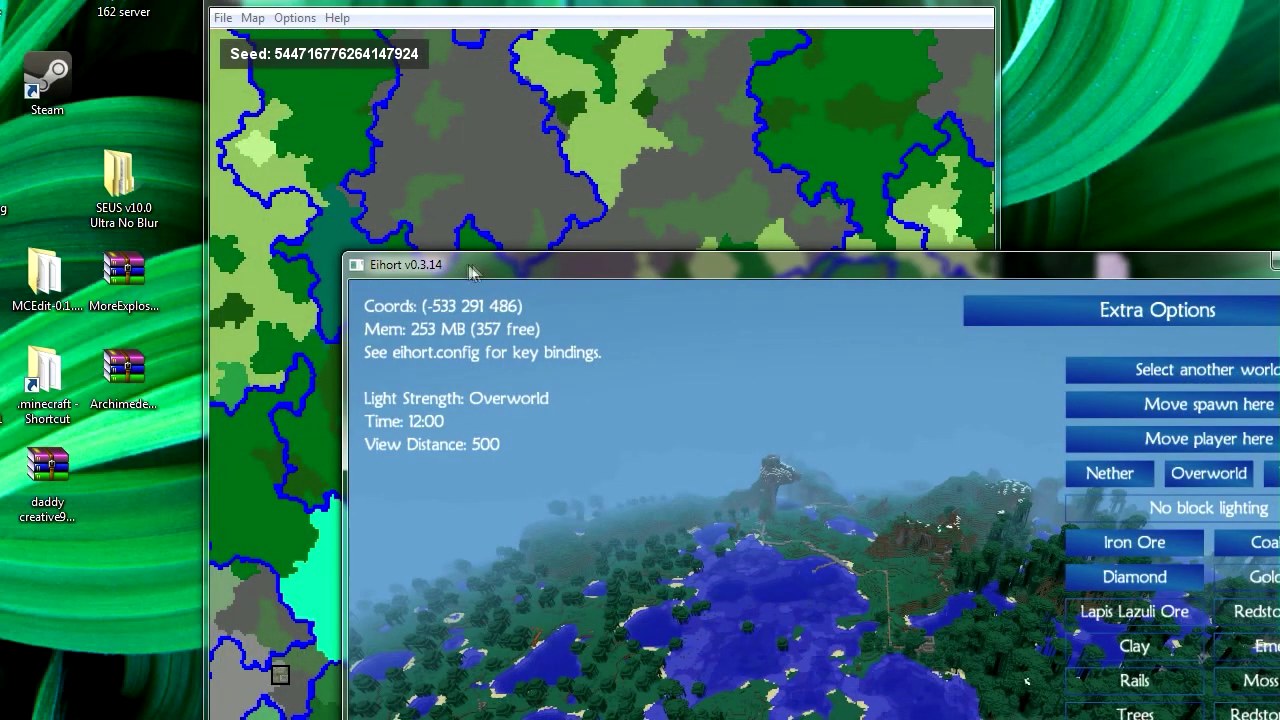
drag(470, 272, 320, 86)
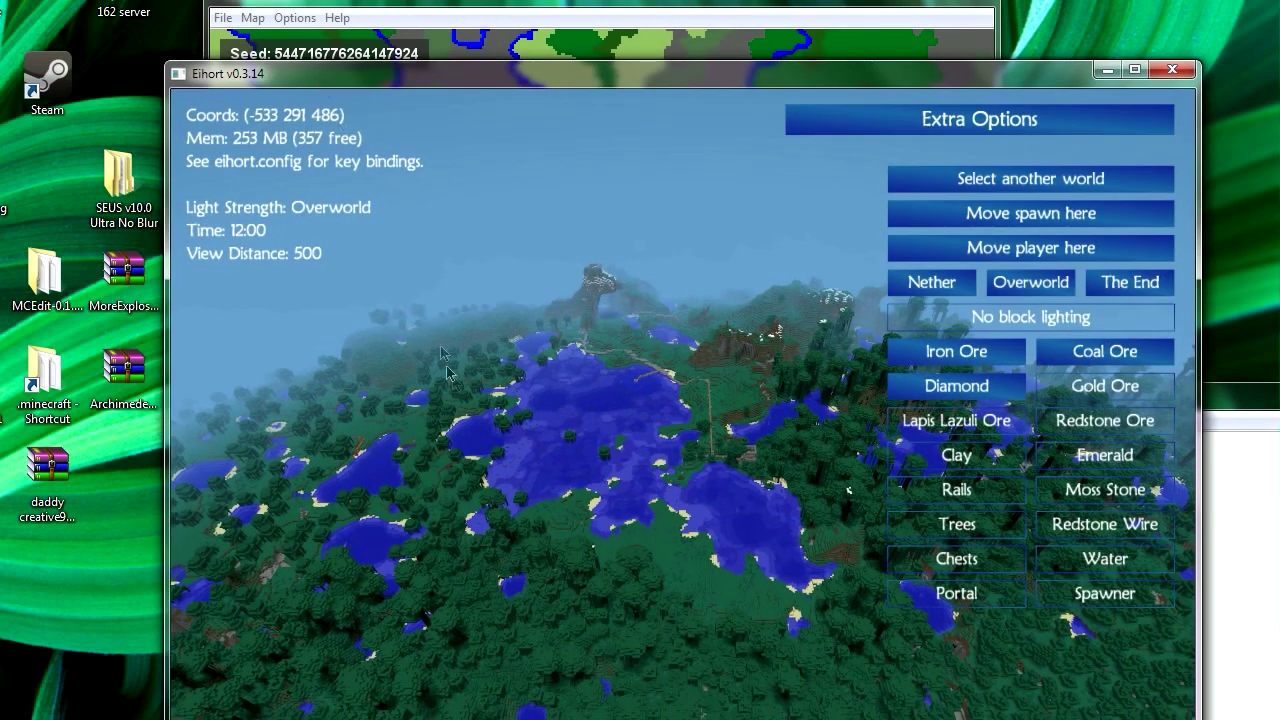
drag(447, 367, 510, 335)
key(w)
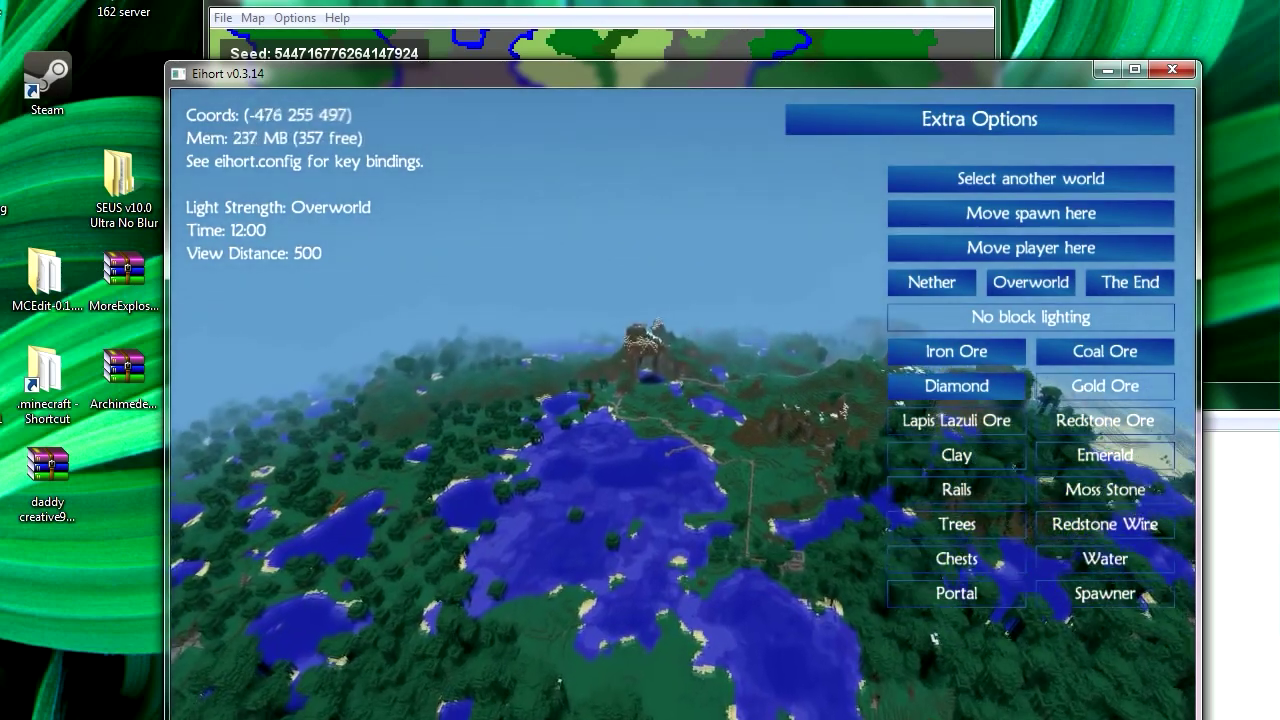
key(w)
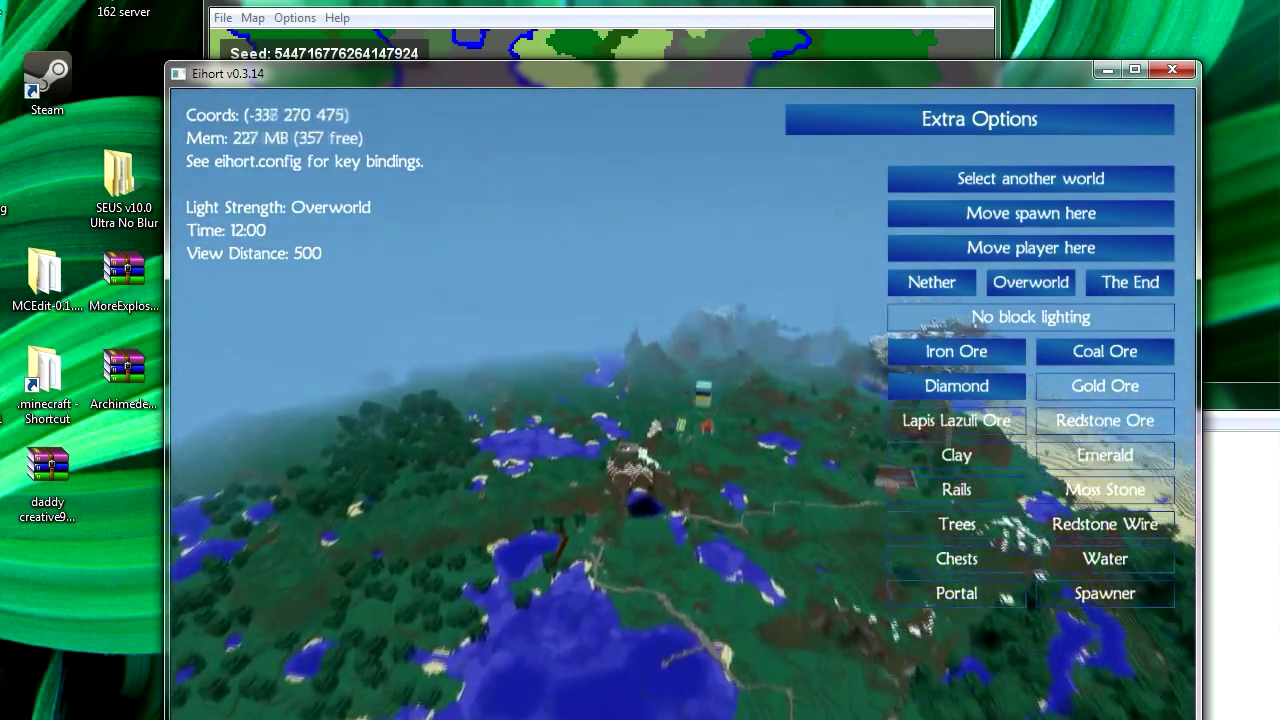
key(w)
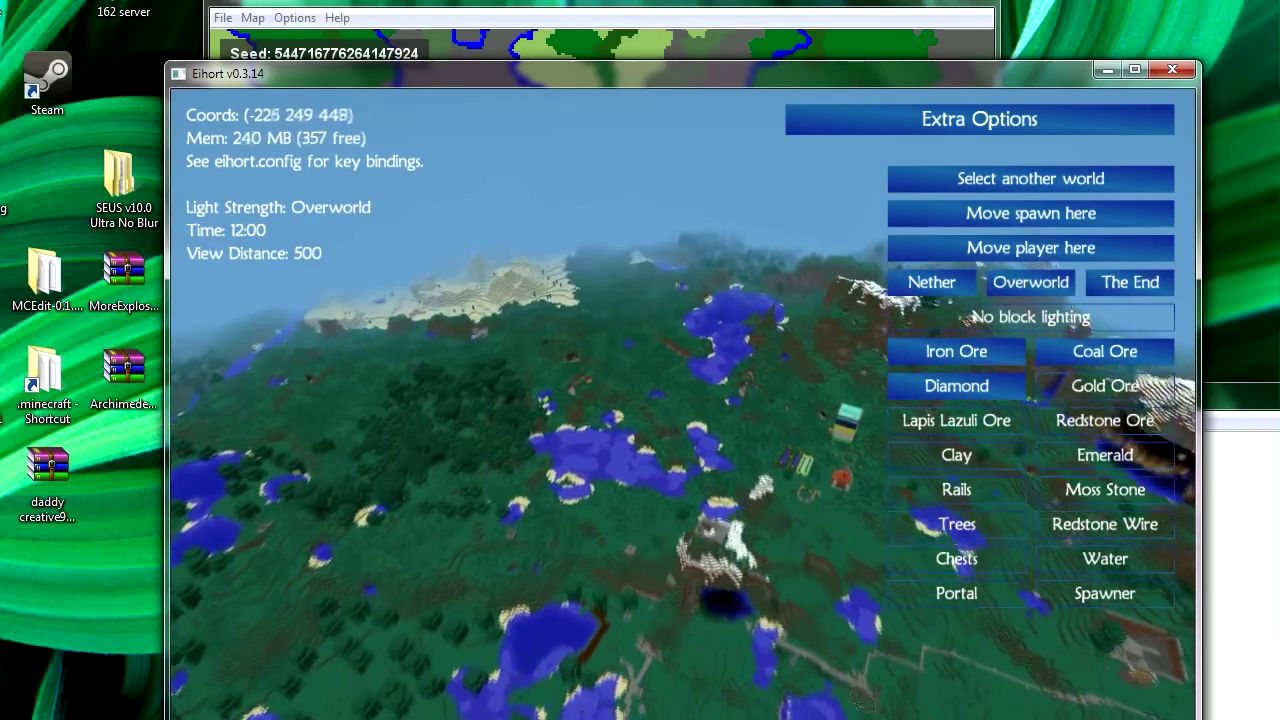
- Fly over the forest and lakes to the desert beside the edge of the generated terrain, and view it from above
key(w)
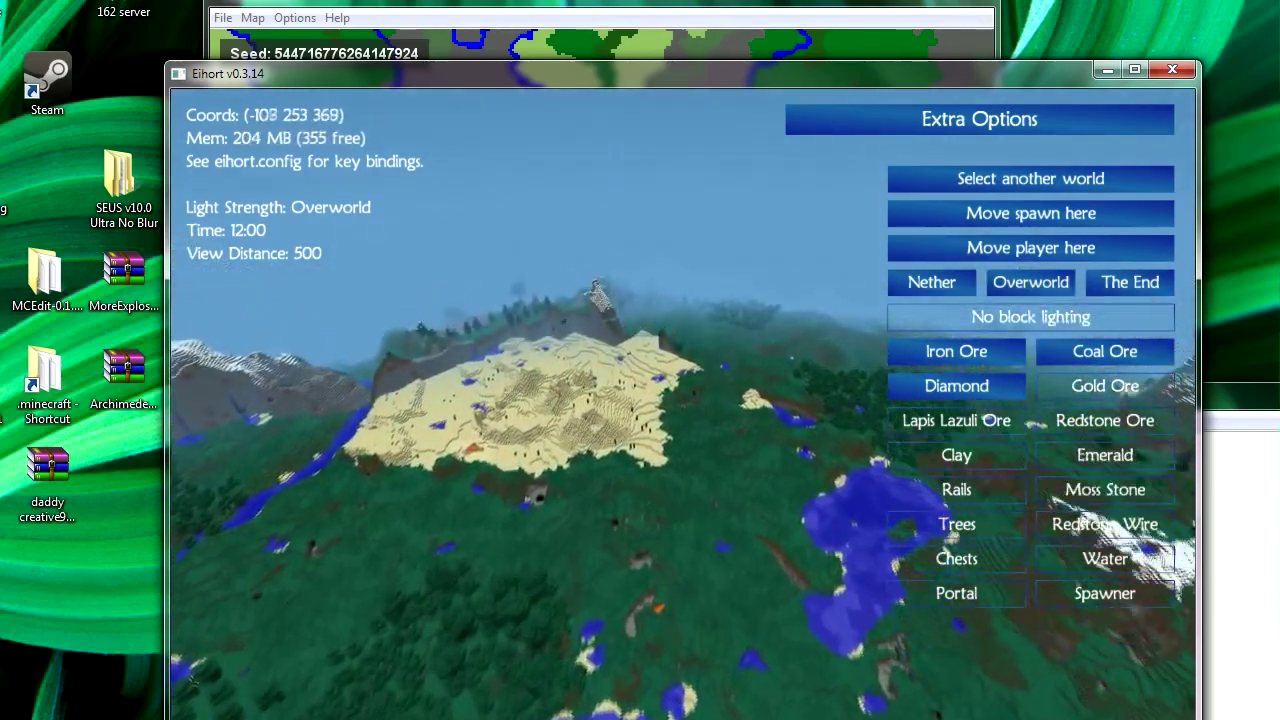
key(w)
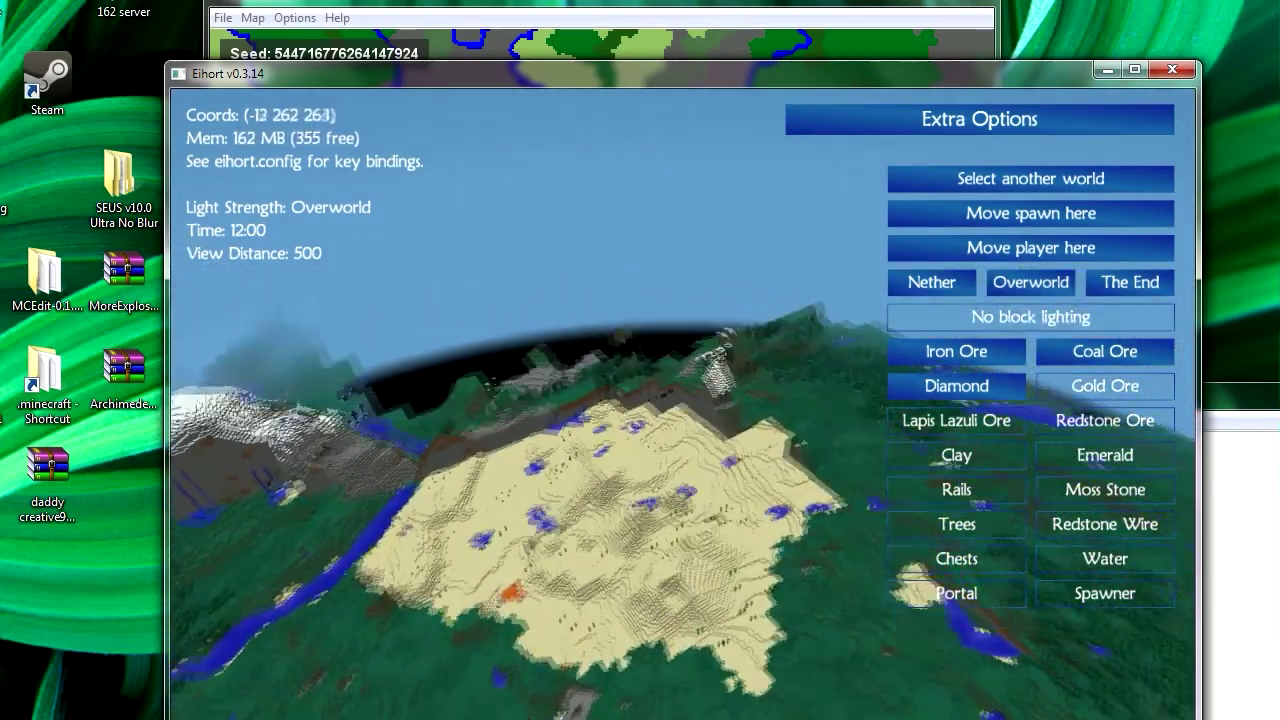
key(w)
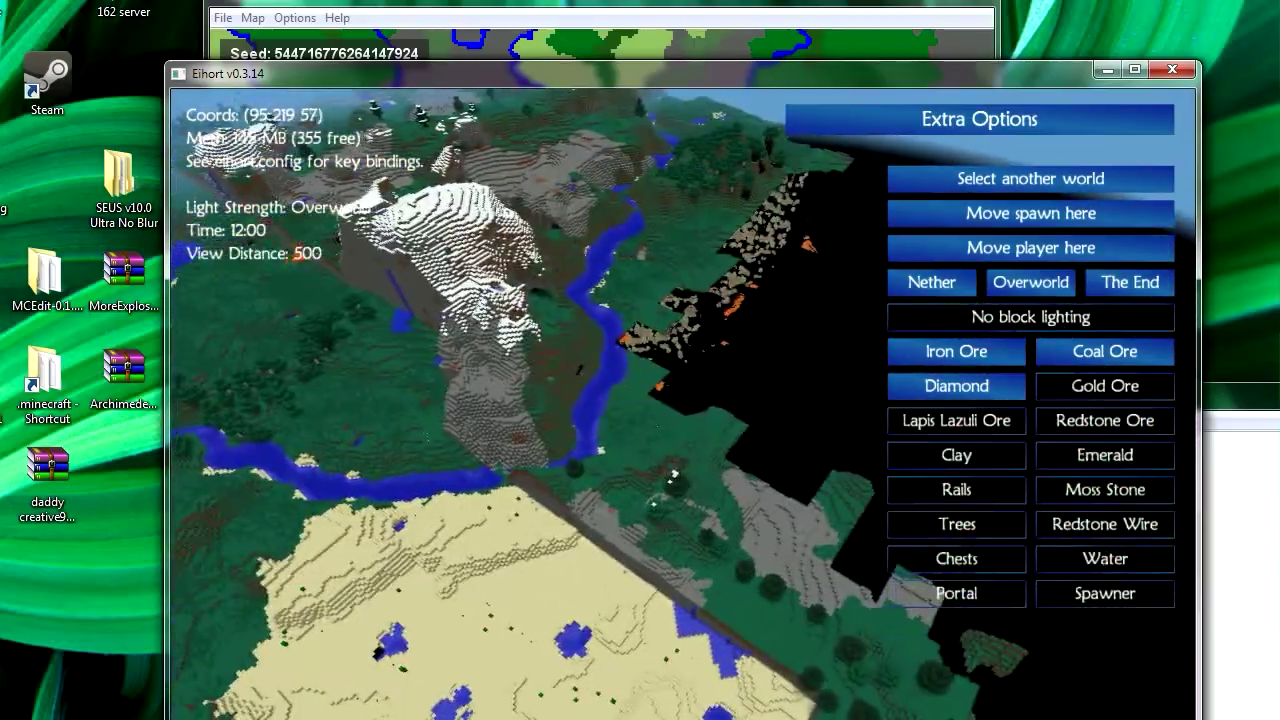
key(a)
key(w)
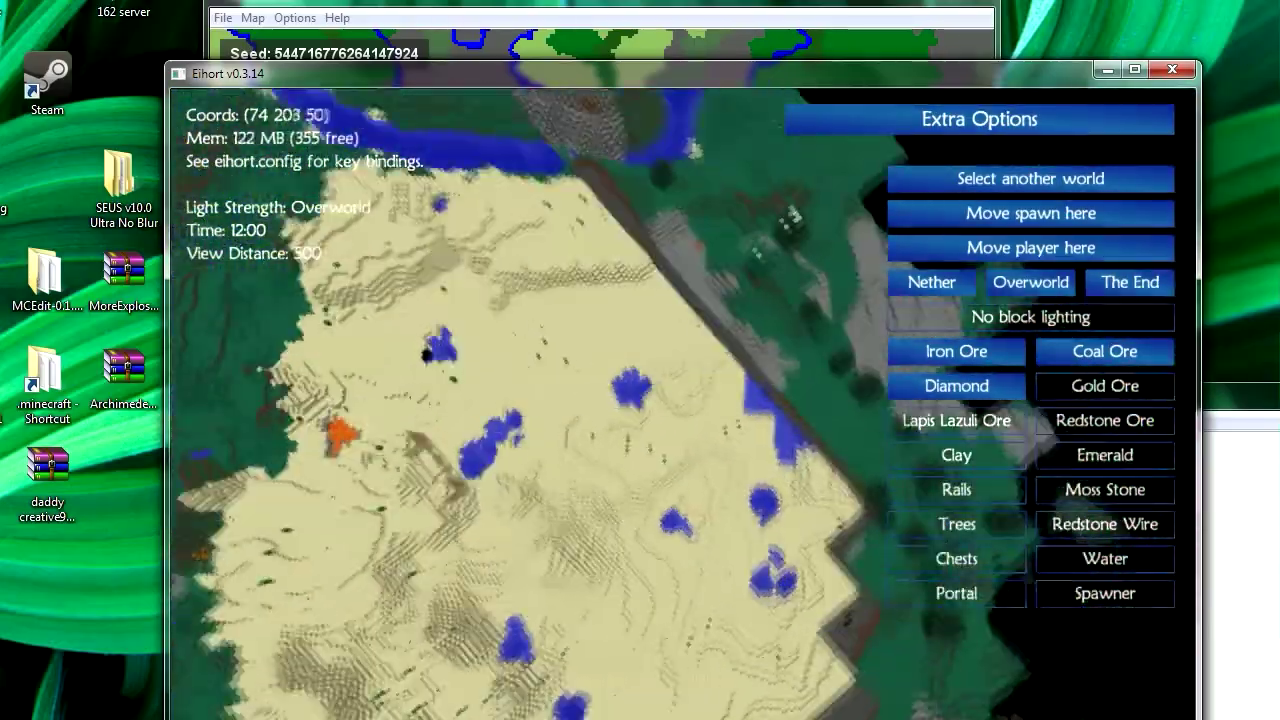
- Descend to the stone and dirt cliff bordering the desert, inspect it up close, and back away to overlook the desert's pools and lava
key(w)
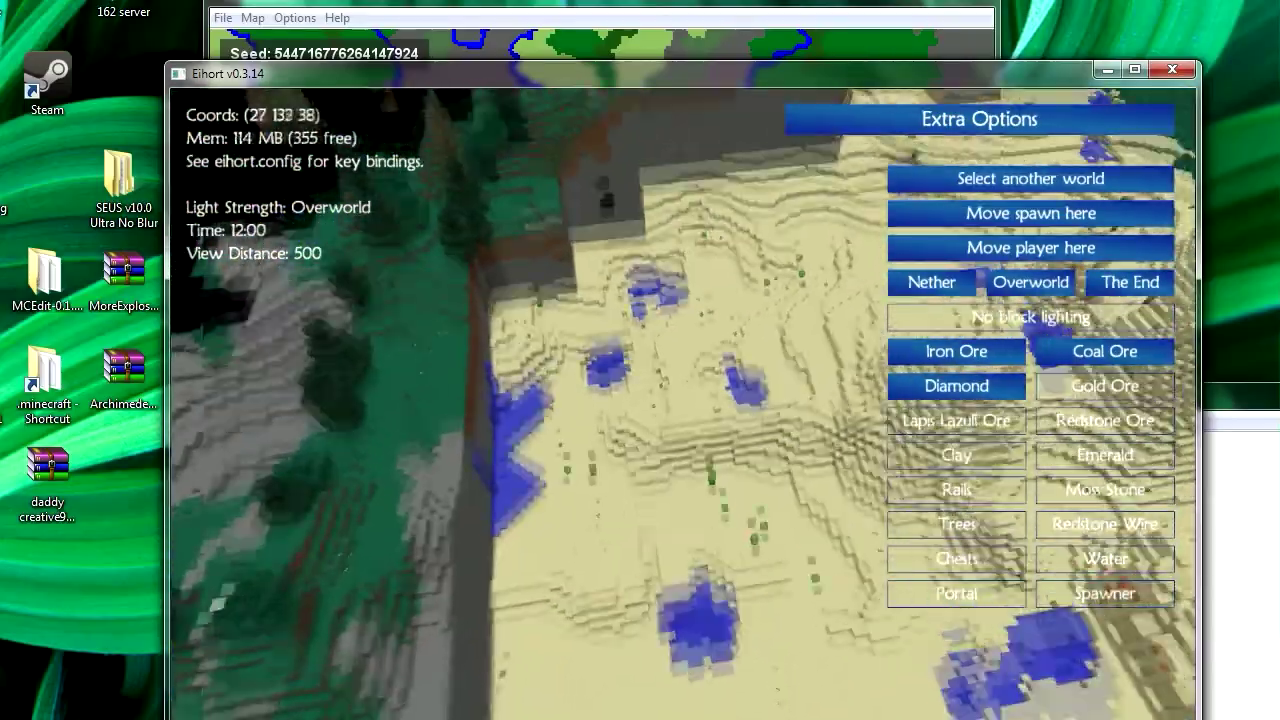
key(w)
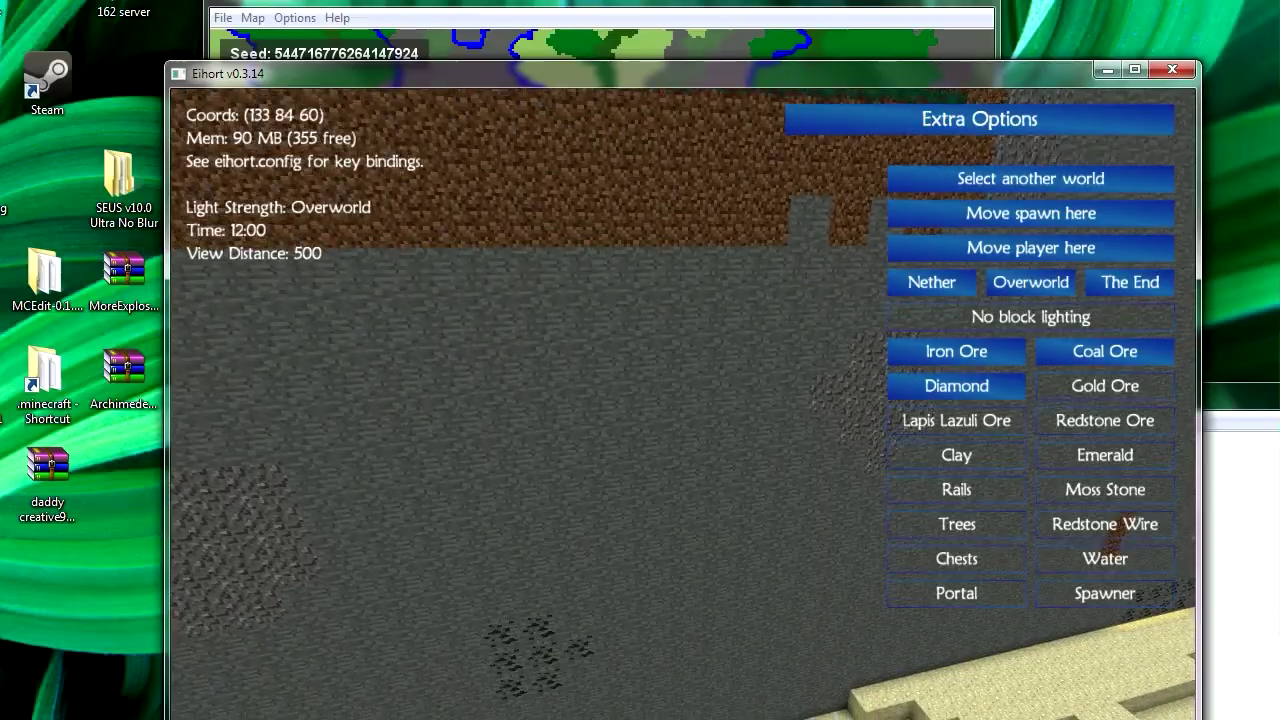
key(s)
key(w)
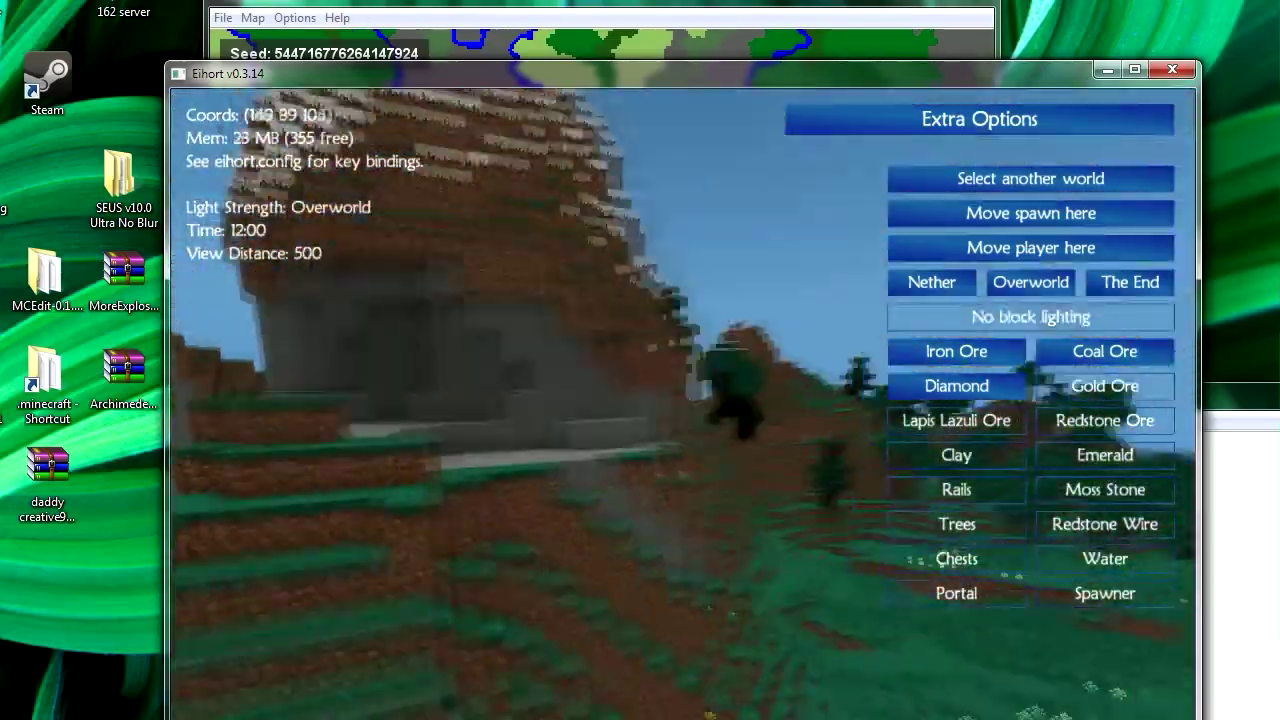
key(s)
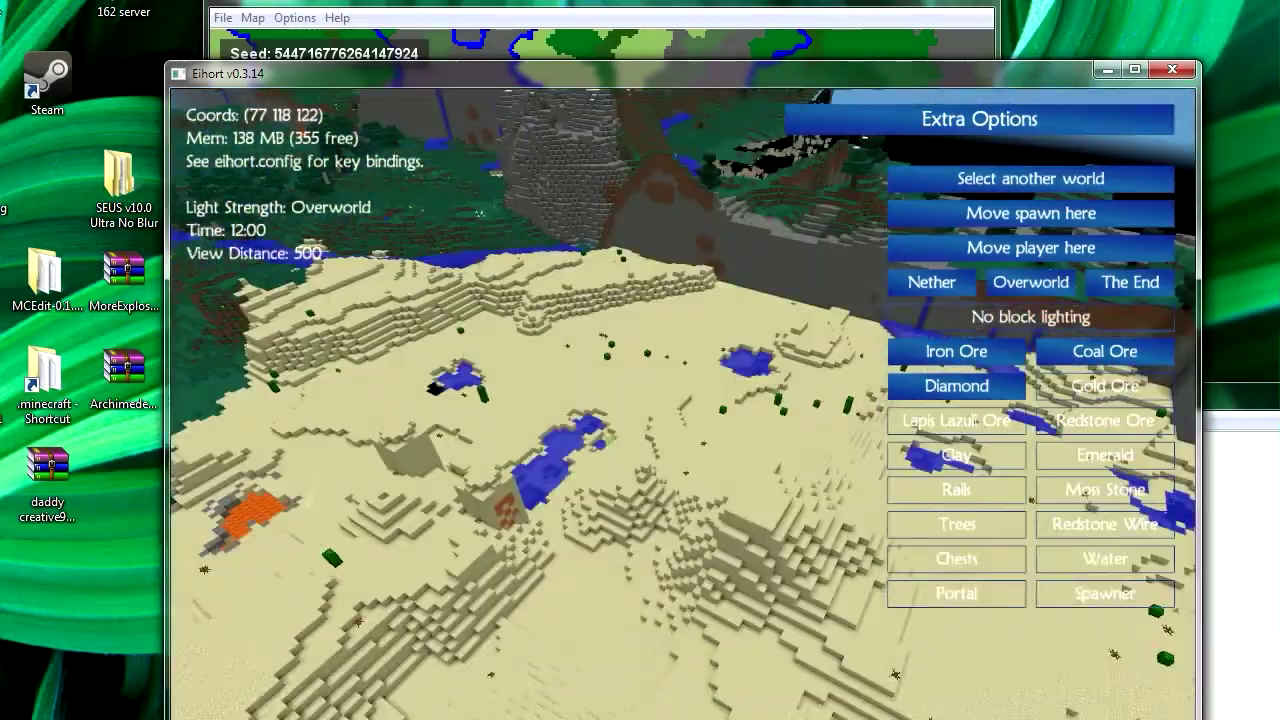